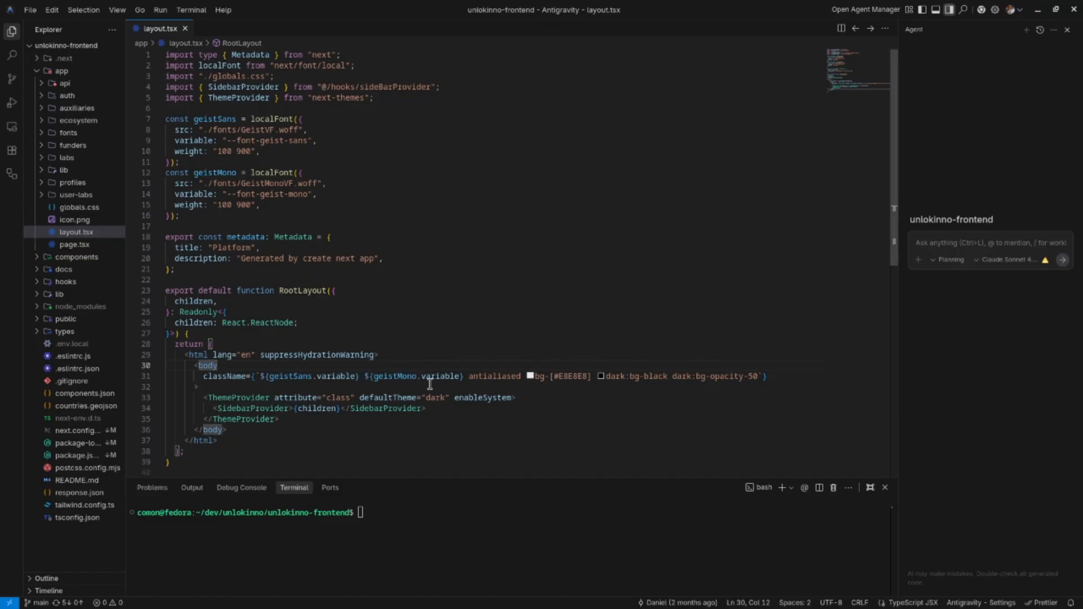
left_click(509, 335)
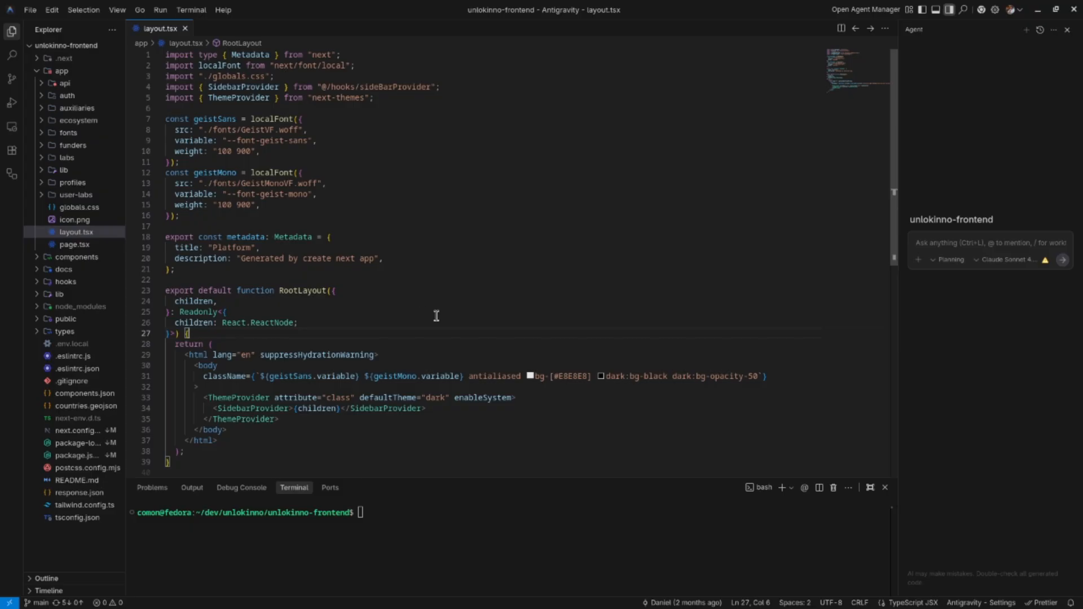
left_click(220, 377)
left_click(375, 368)
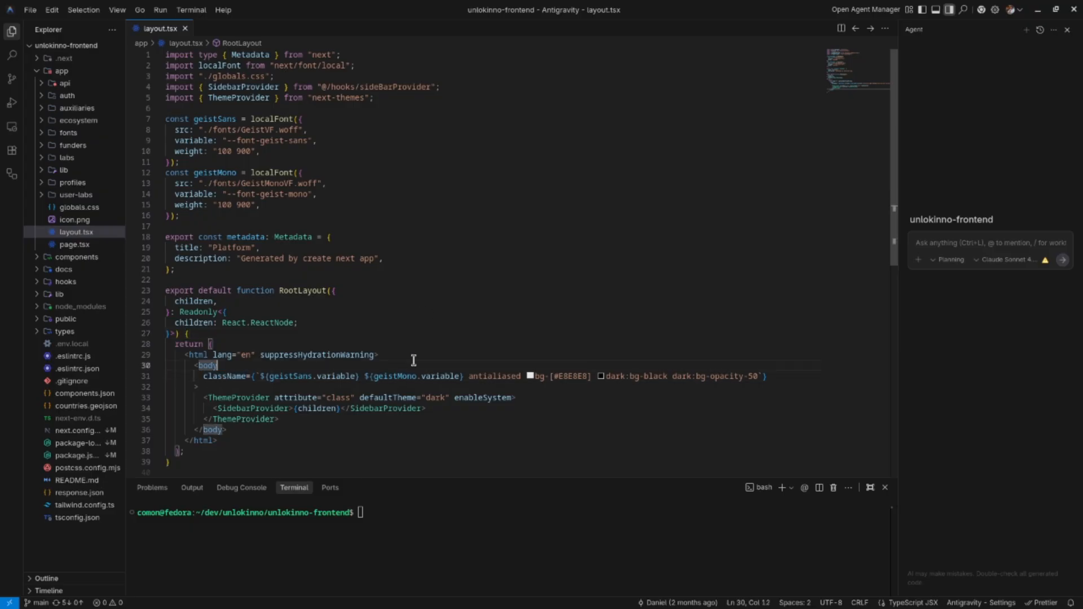
Start the development server in the terminal with npm run dev.
left_click(388, 569)
type("npm ")
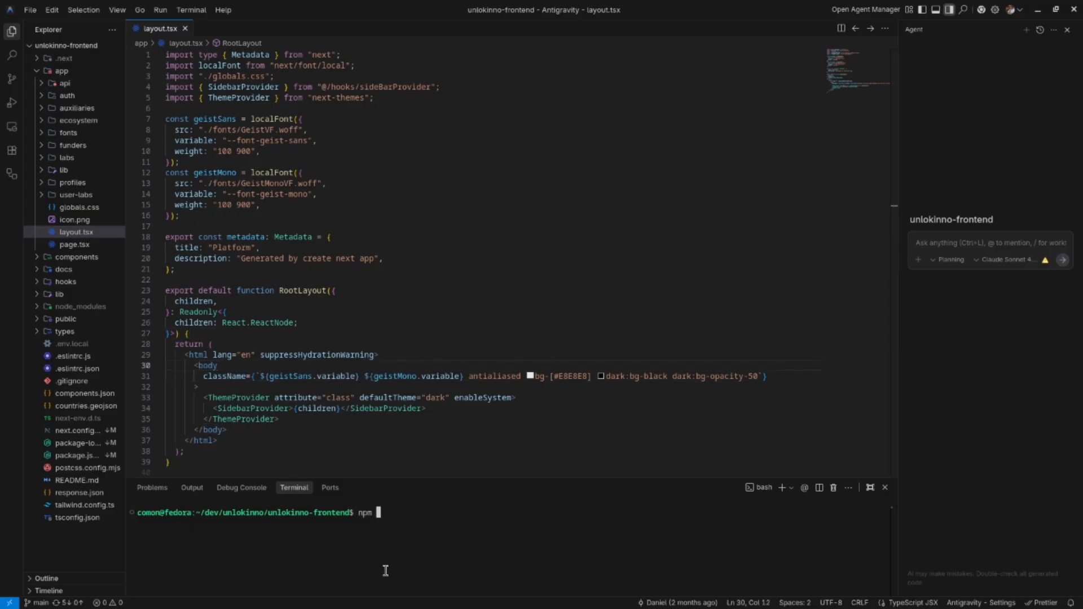
type("run dev")
key("Return")
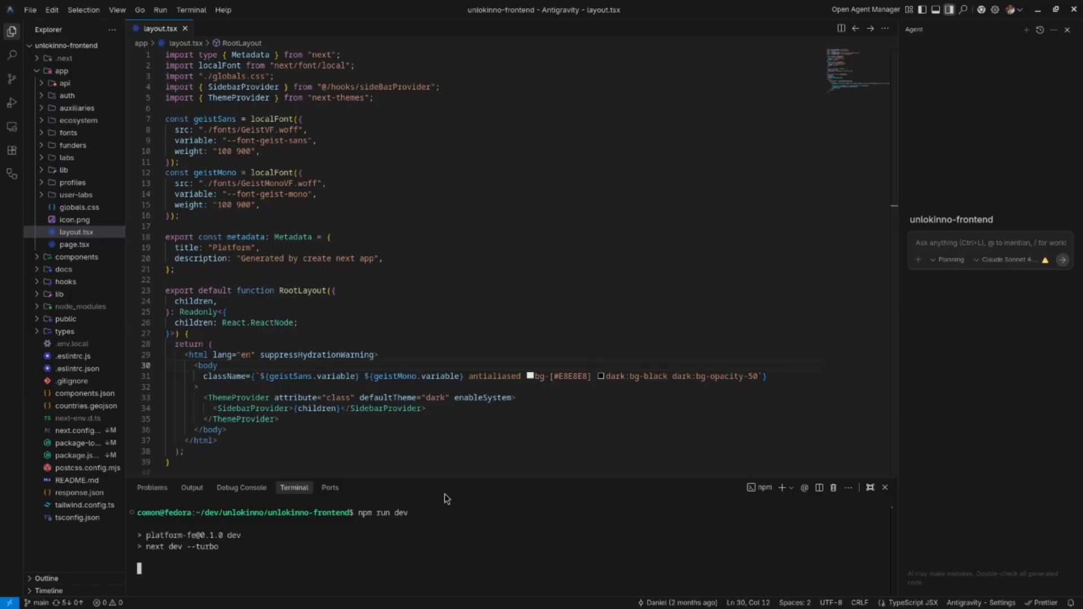
Insert an empty head element between the opening html tag and the body in layout.tsx.
double_click(295, 353)
left_click(378, 378)
left_click(400, 355)
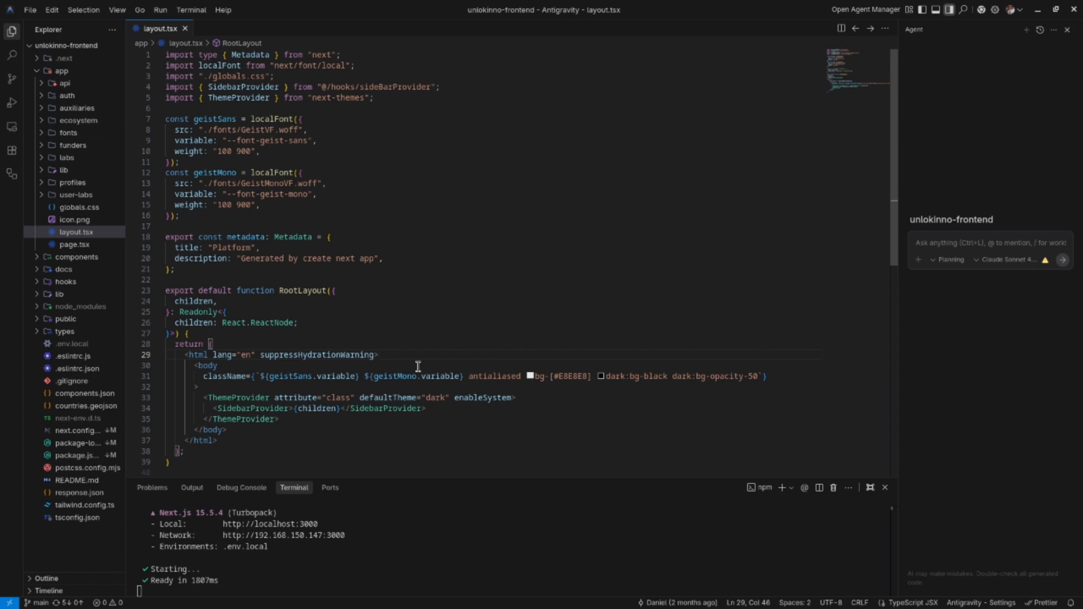
key("Return")
key("Return")
key("Up")
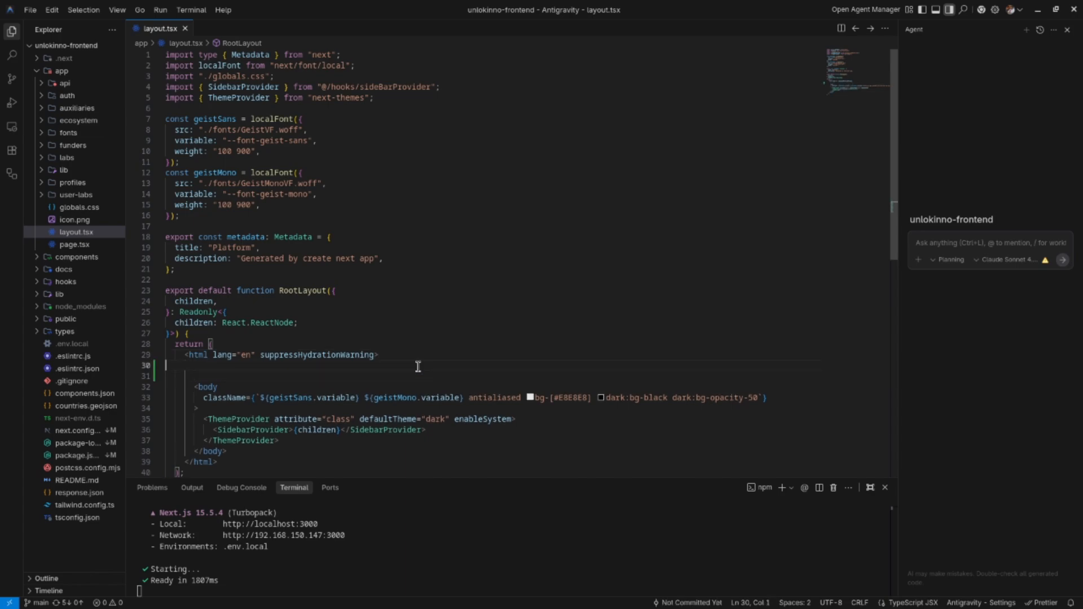
type("<hea")
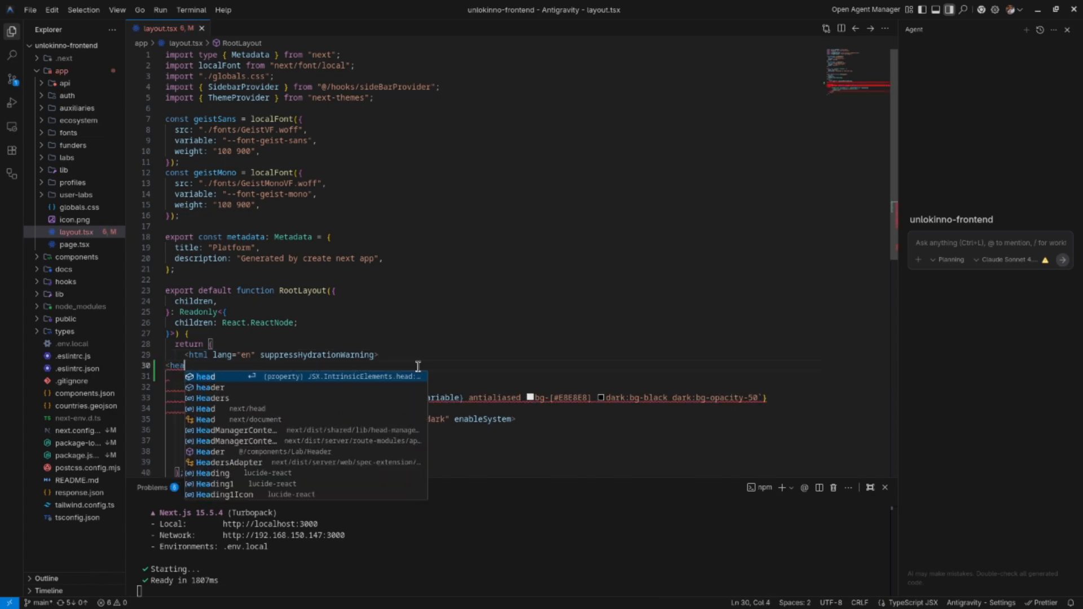
type("d>")
key("Return")
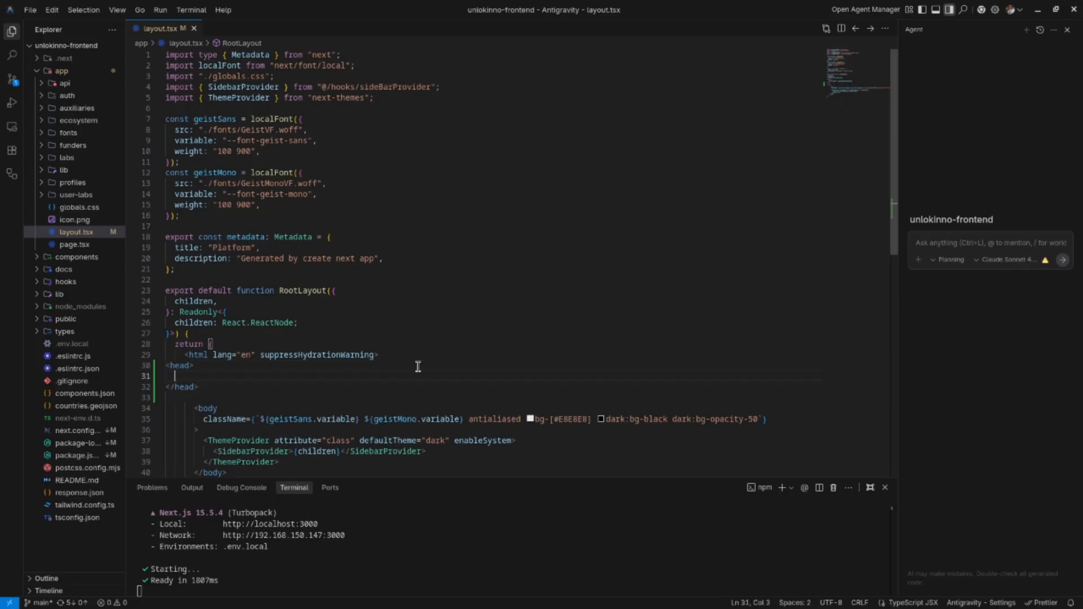
Switch to Firefox and copy the manual-install tracking script from the Microsoft Clarity project page.
mouse_move(1, 1)
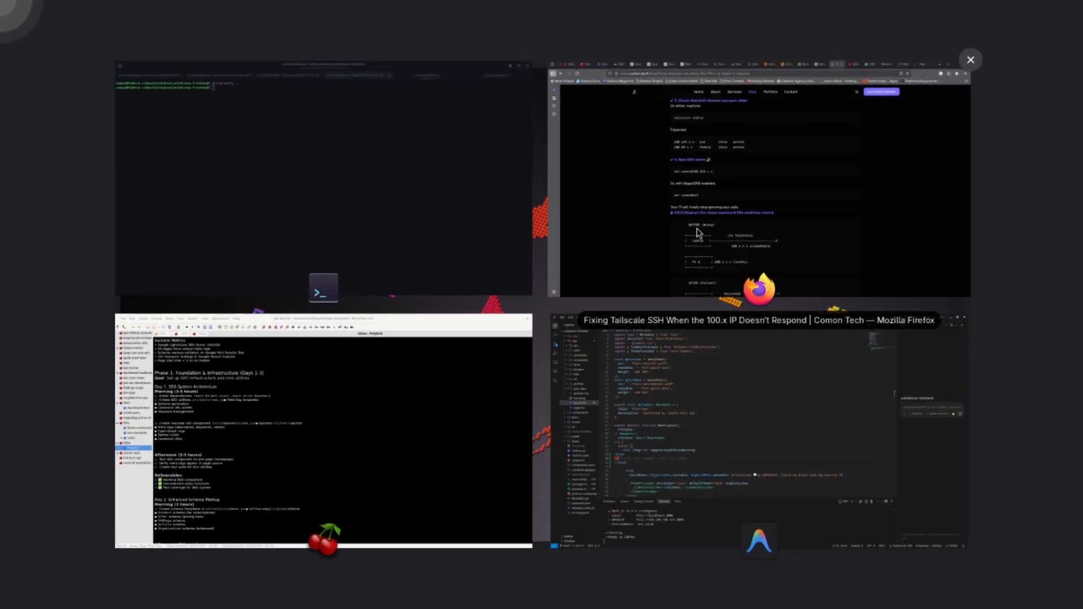
left_click(701, 199)
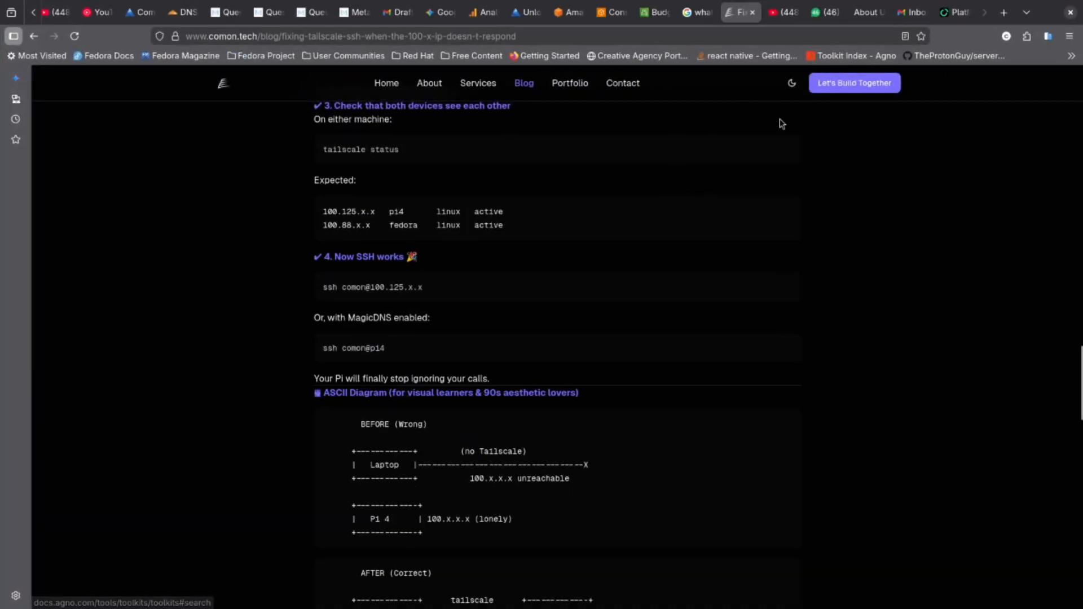
left_click(514, 14)
left_click(149, 298)
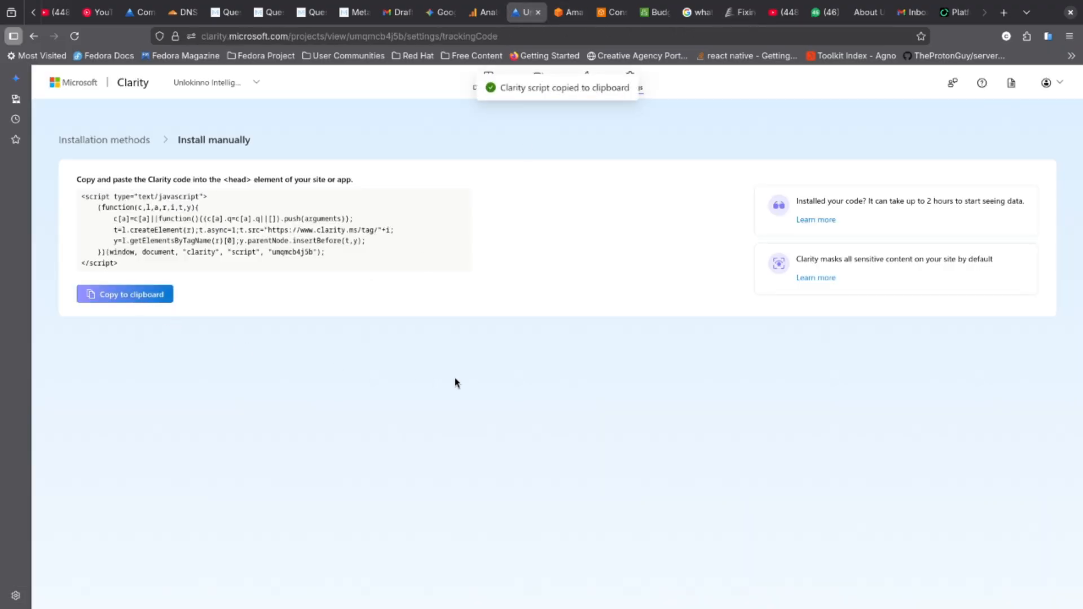
Switch back to Antigravity and paste the Clarity script inside the head element, followed by a blank line.
key("alt+Tab")
scroll(196, 289, "down", 3)
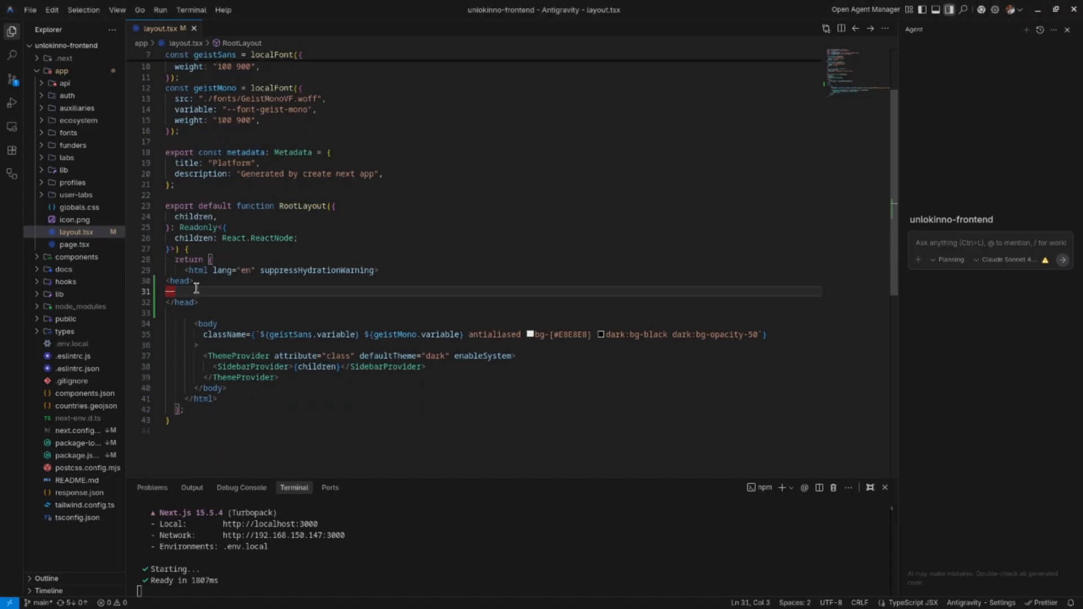
key("ctrl+v")
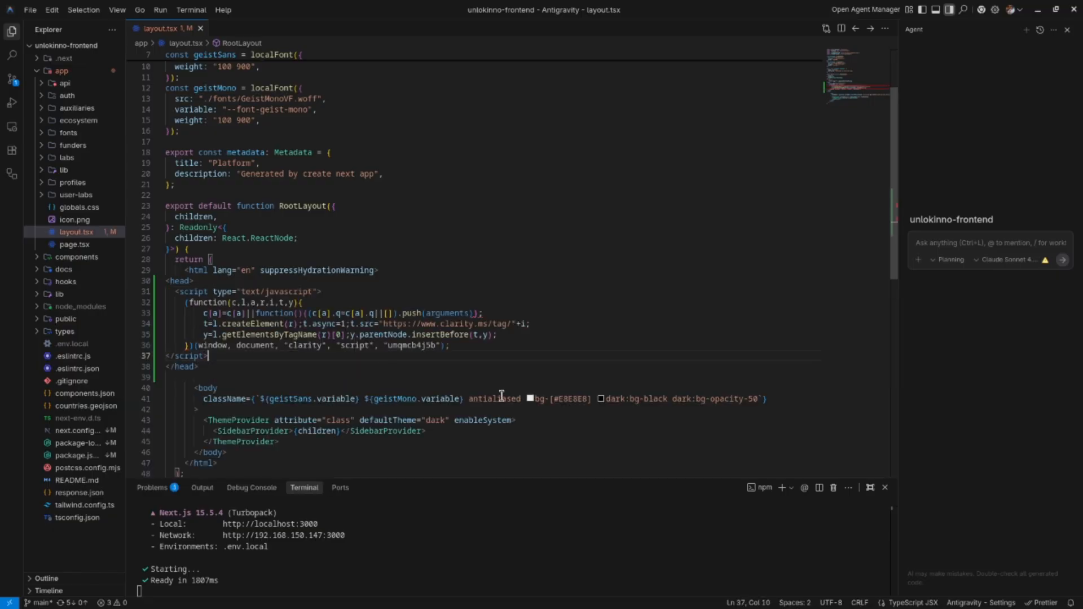
left_click(379, 391)
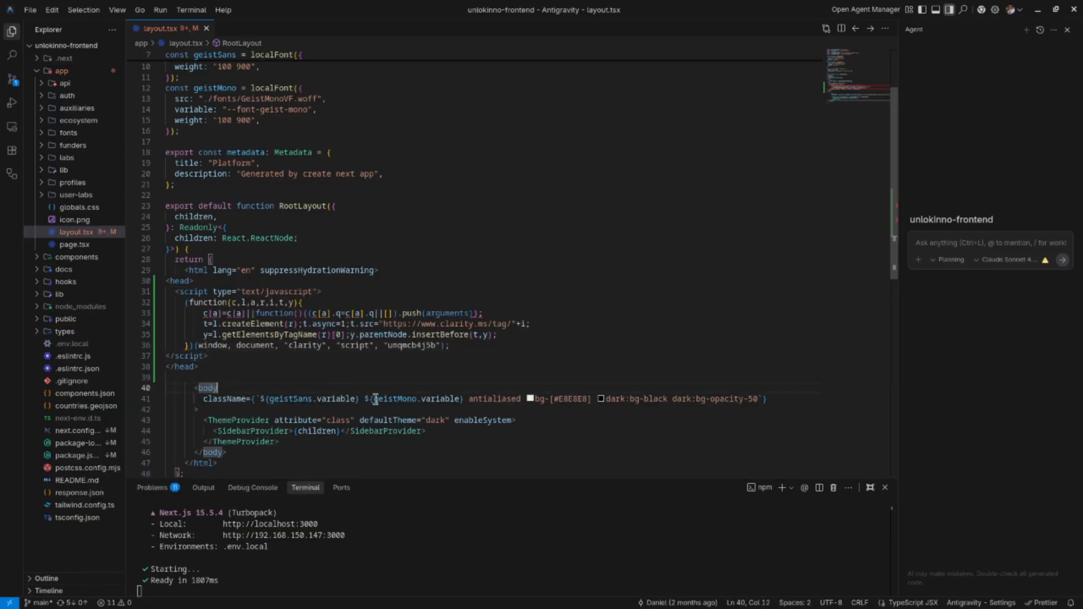
left_click(257, 357)
key("Return")
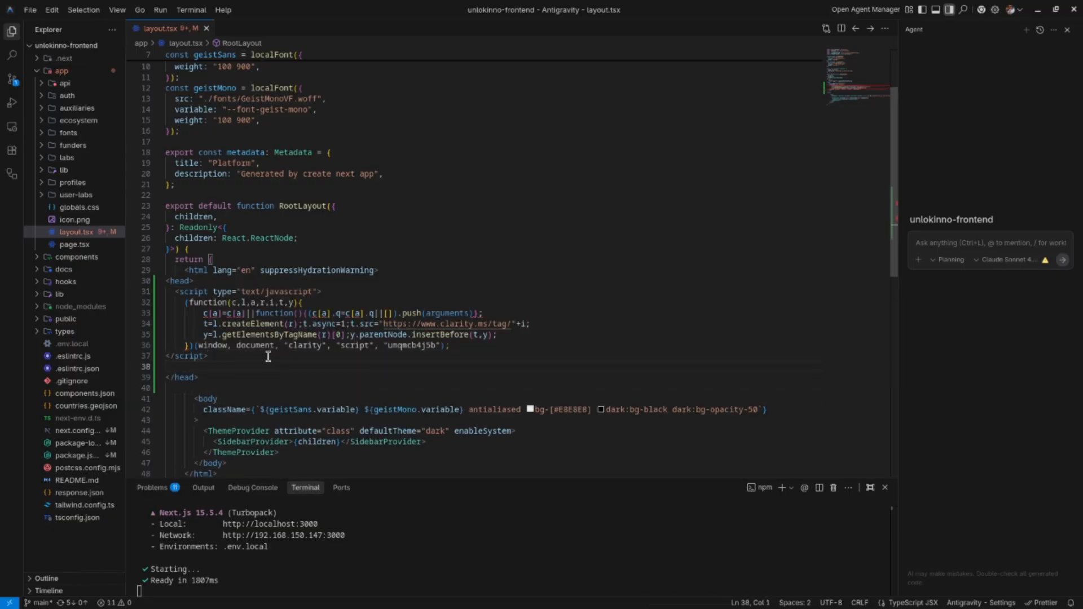
Change the opening and closing script tags of the Clarity snippet to the capitalised Script component.
double_click(192, 292)
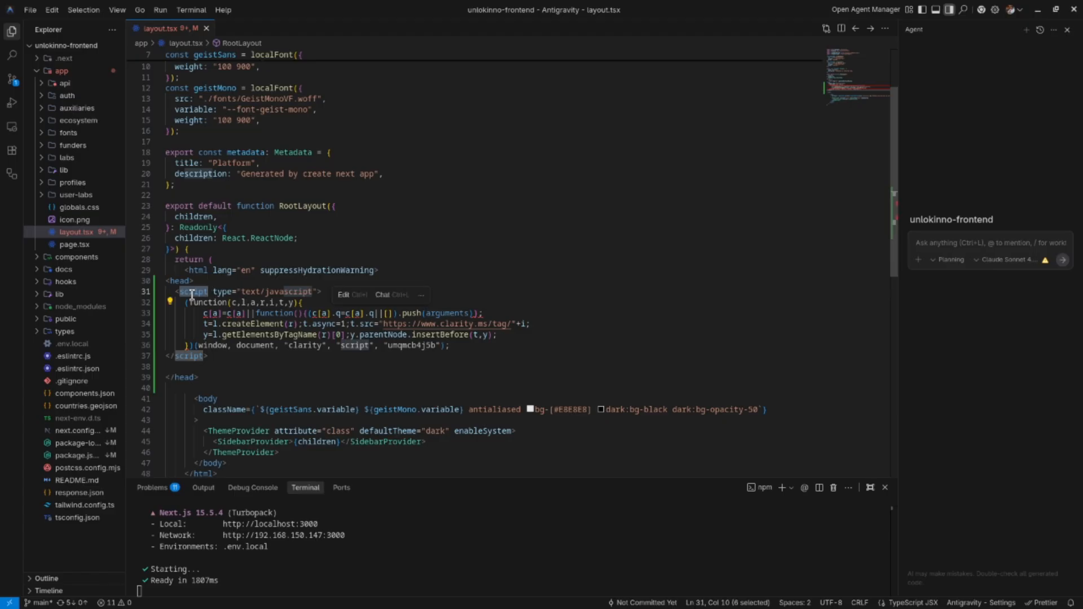
type("Scrip")
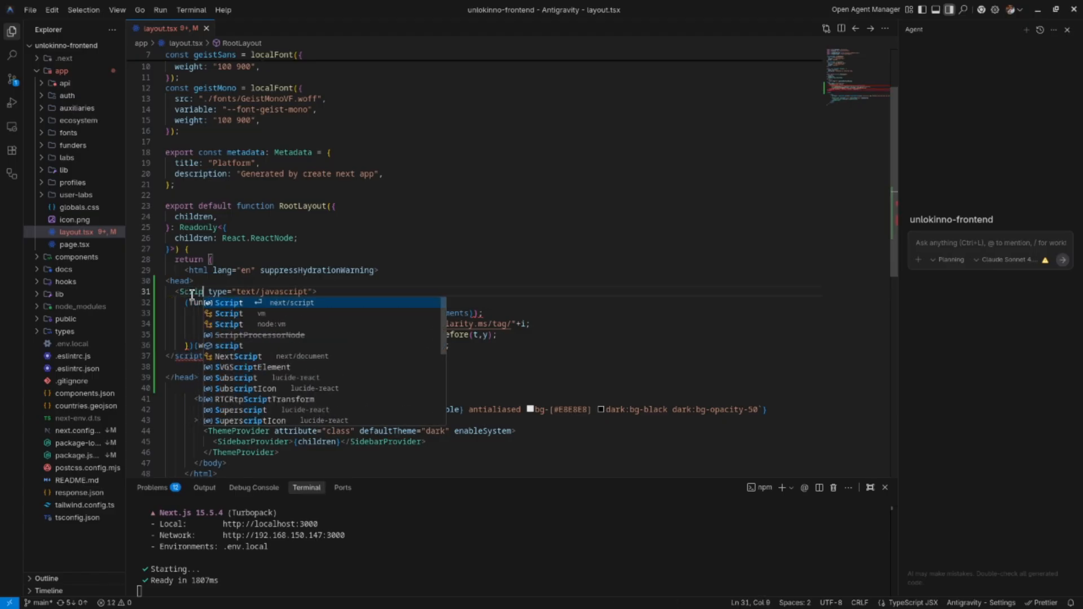
key("Return")
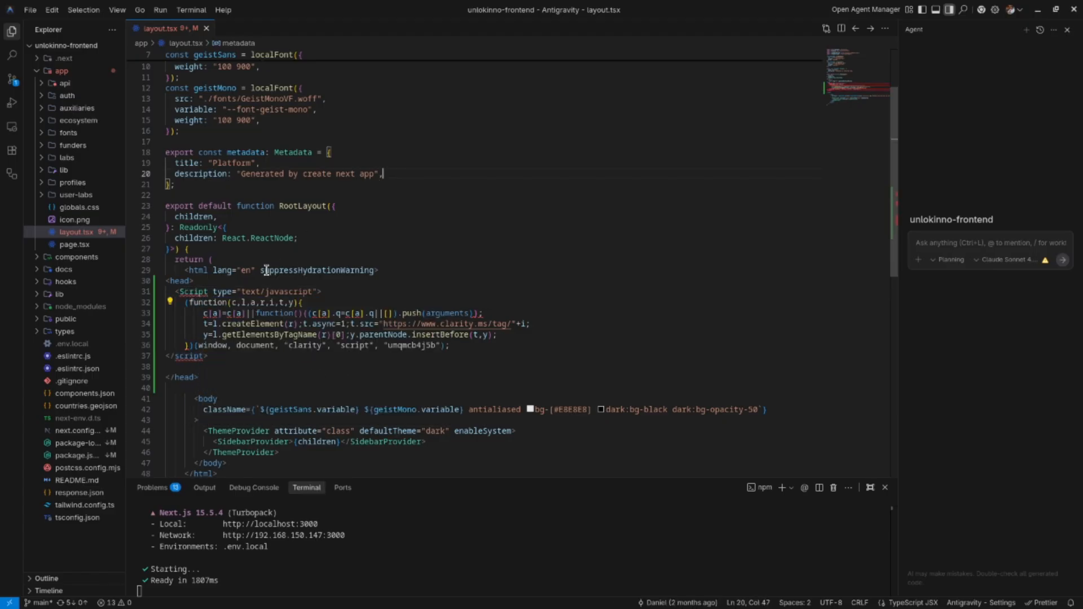
double_click(191, 356)
type("Scri")
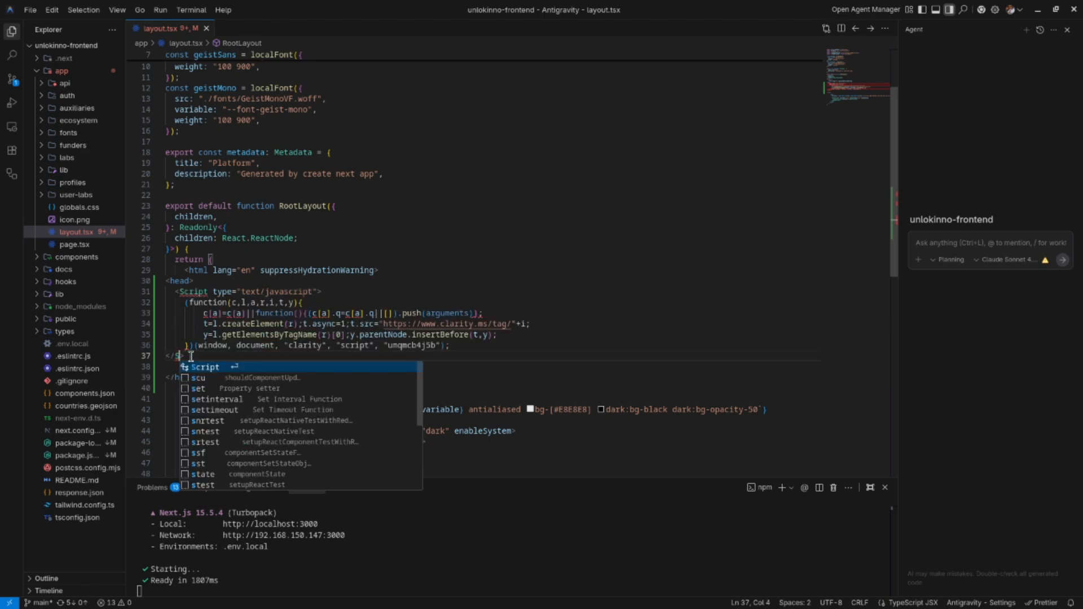
type("pt")
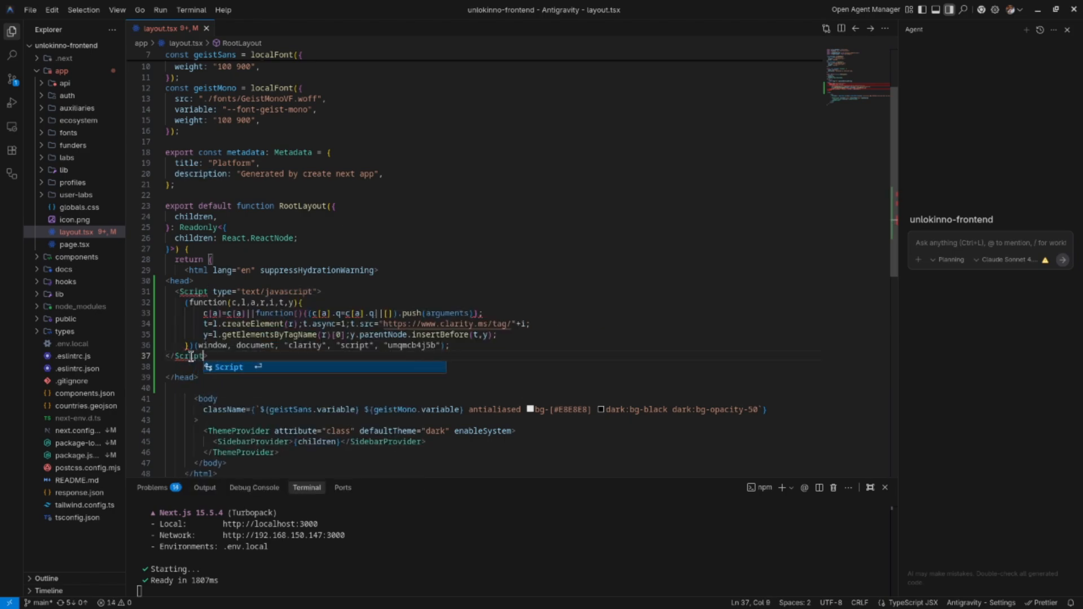
left_click(434, 280)
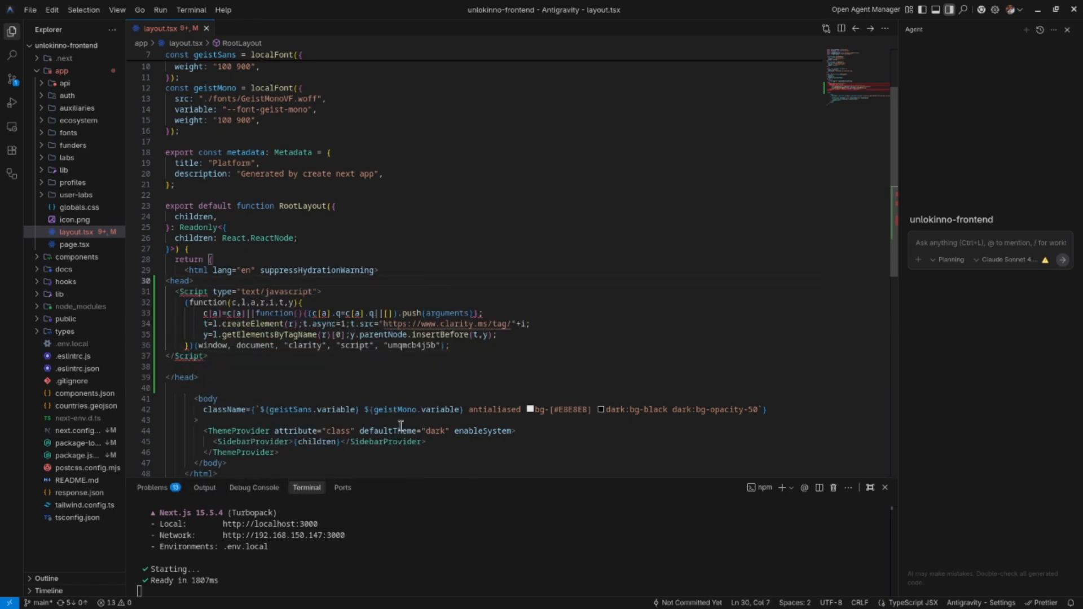
Wrap the Clarity function code inside the Script element in curly braces with backticks, making it a template literal.
left_click_drag(450, 345, 185, 303)
key("ctrl+c")
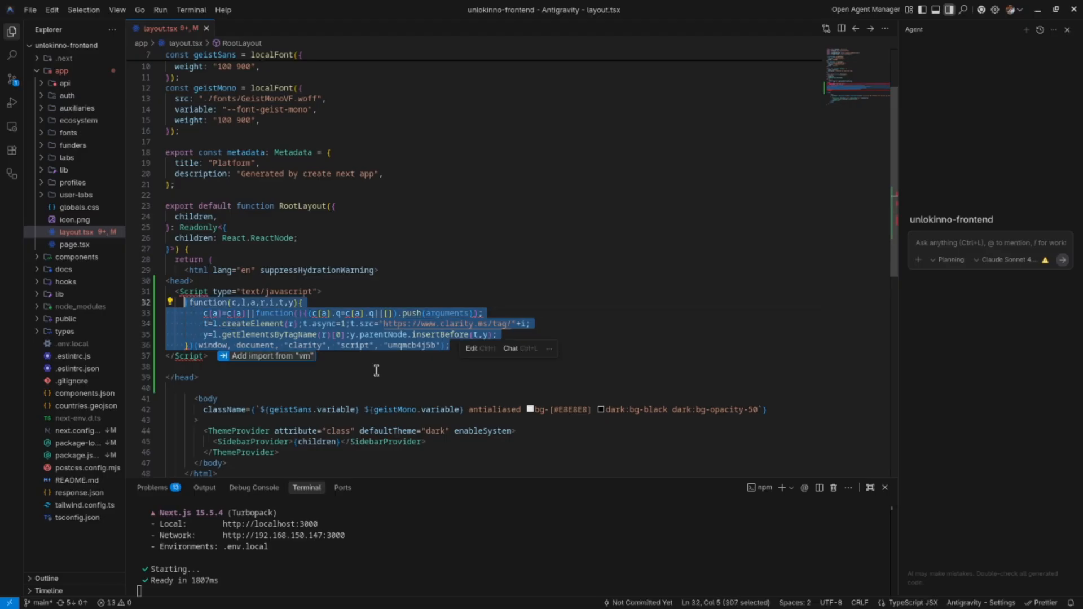
key("BackSpace")
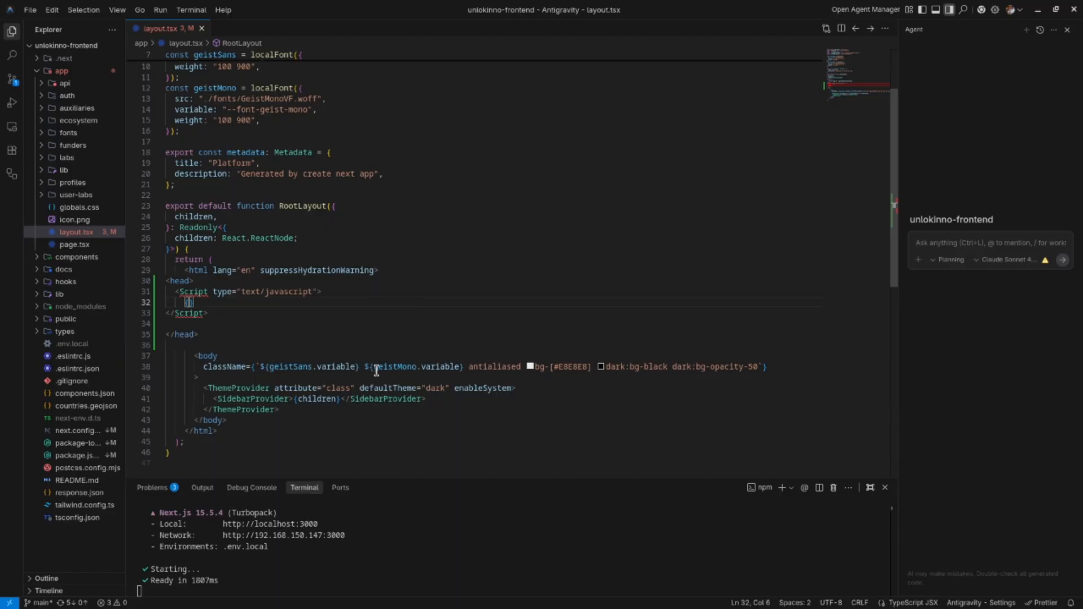
type("{")
key("Return")
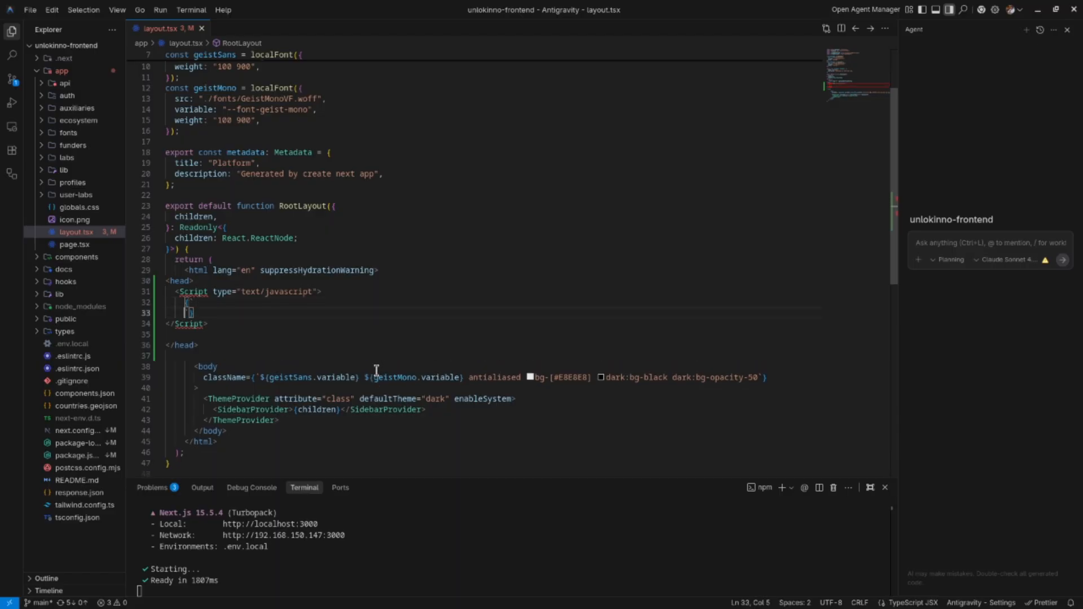
key("ctrl+v")
key("Return")
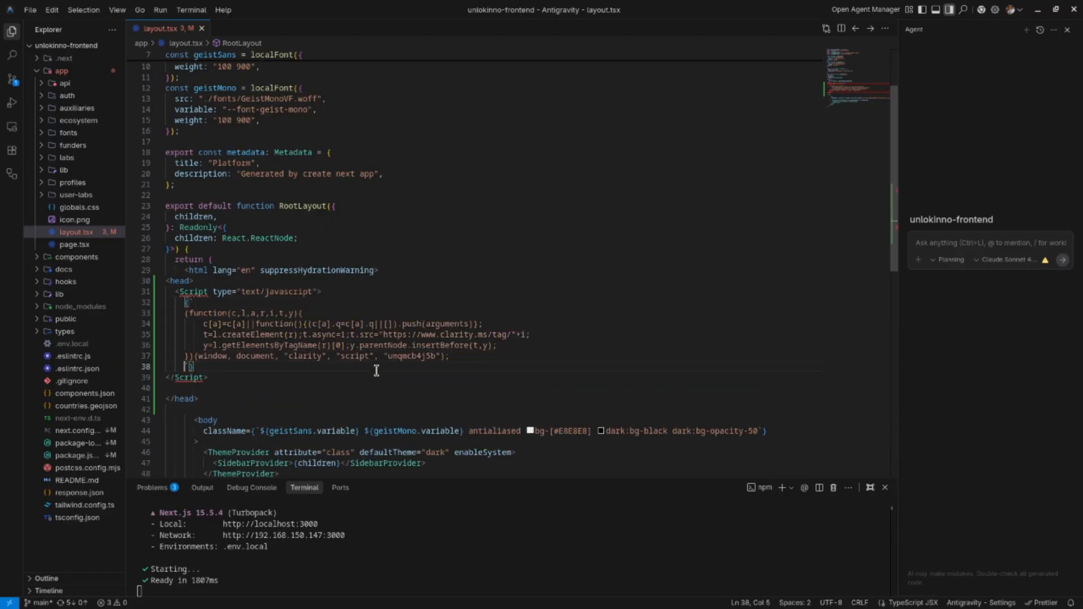
key("Tab")
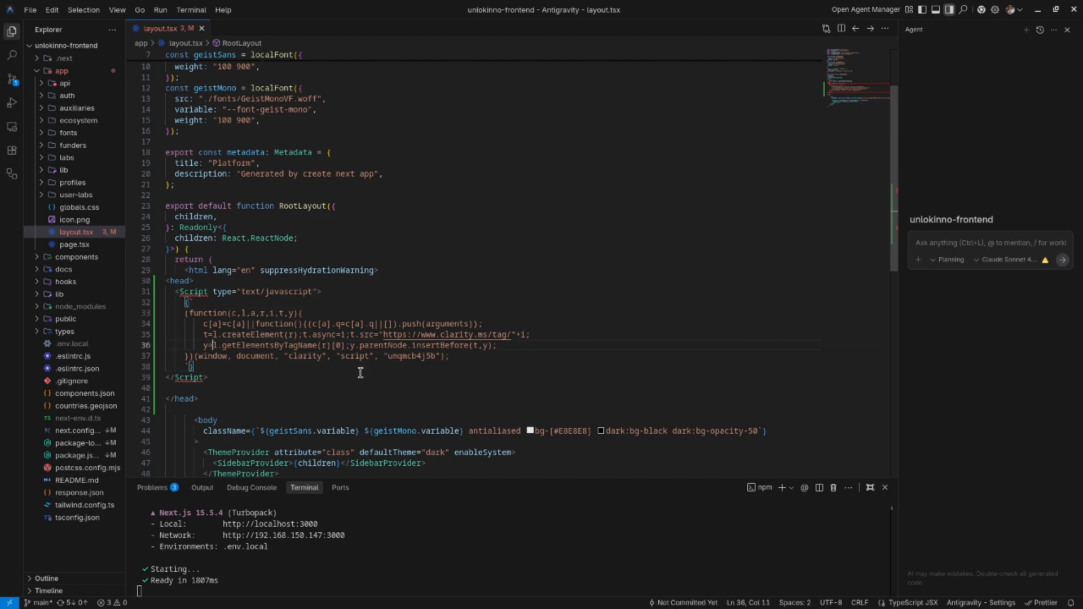
Import Script from "next/script" on a new line below the ThemeProvider import.
scroll(293, 237, "up", 3)
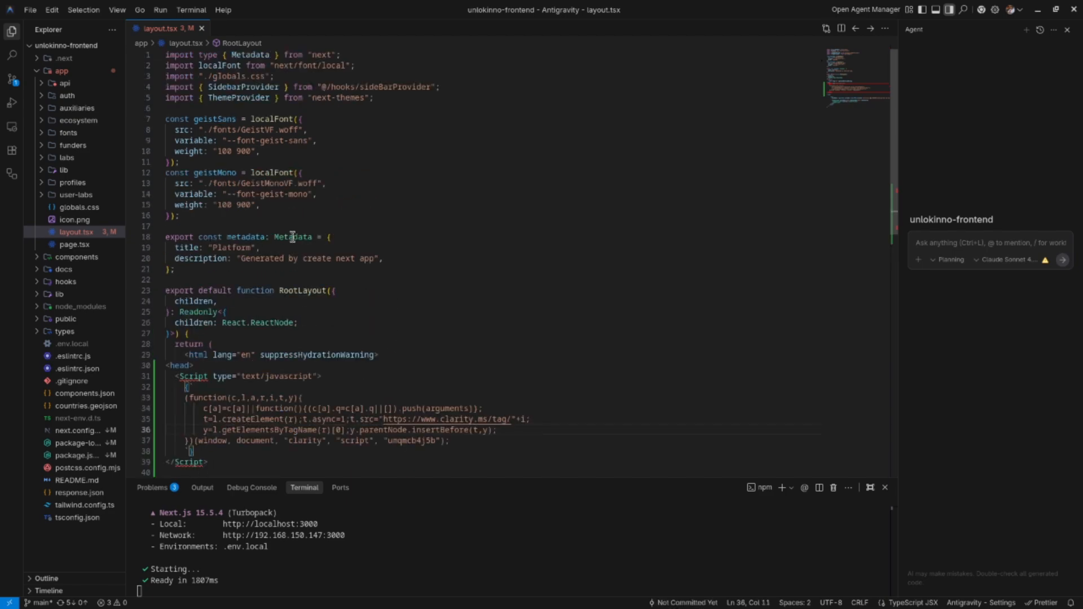
left_click(430, 101)
key("Return")
type("impo")
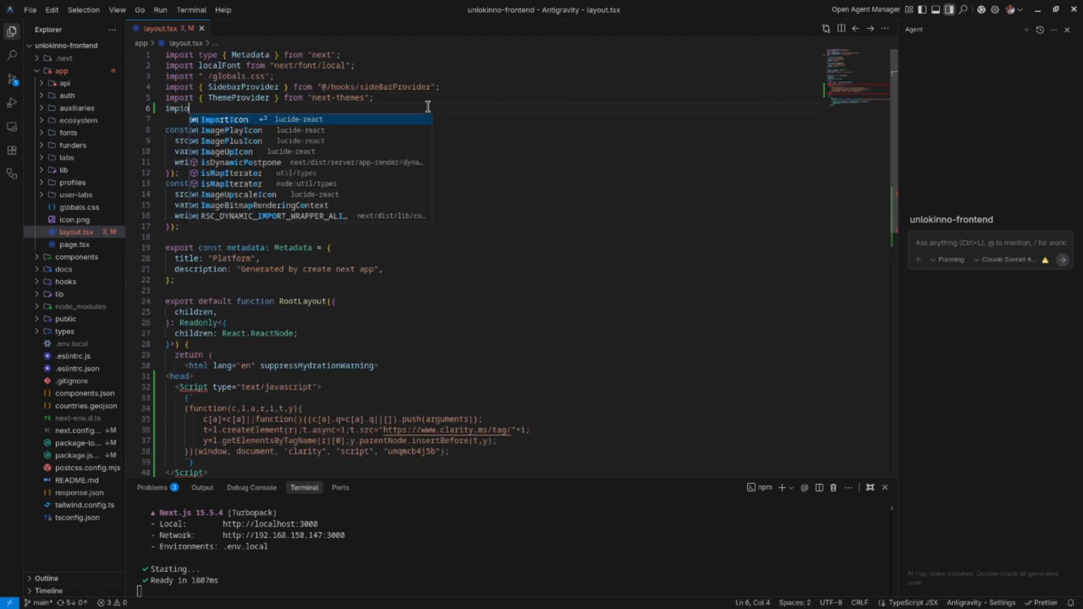
type("rt")
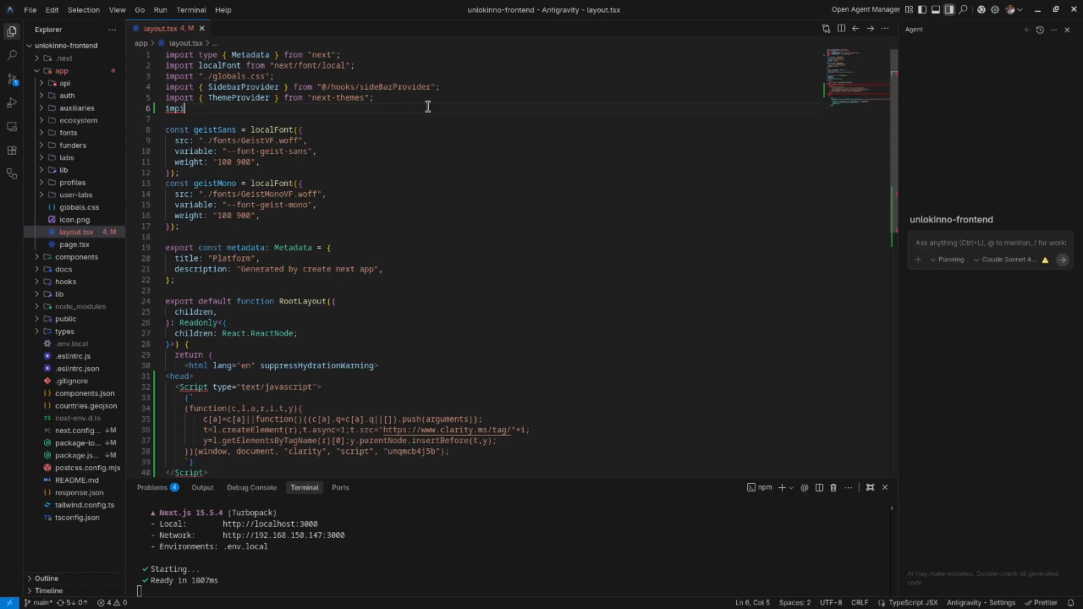
key("BackSpace")
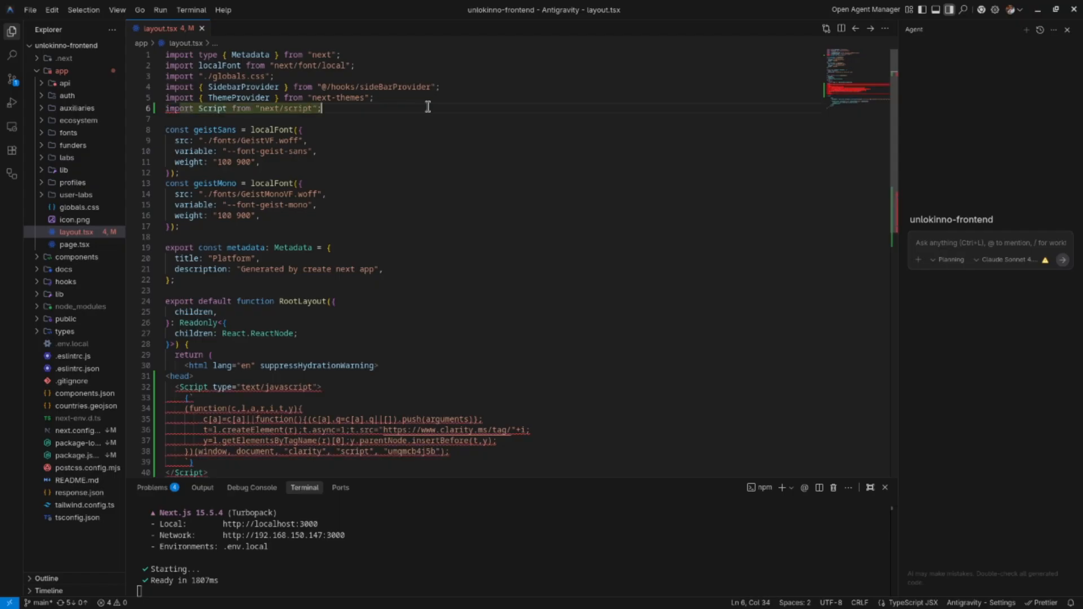
key("Tab")
left_click(434, 302)
Add the attribute id="microsoft-clarity" to the opening Script tag of the Clarity snippet.
scroll(497, 302, "down", 3)
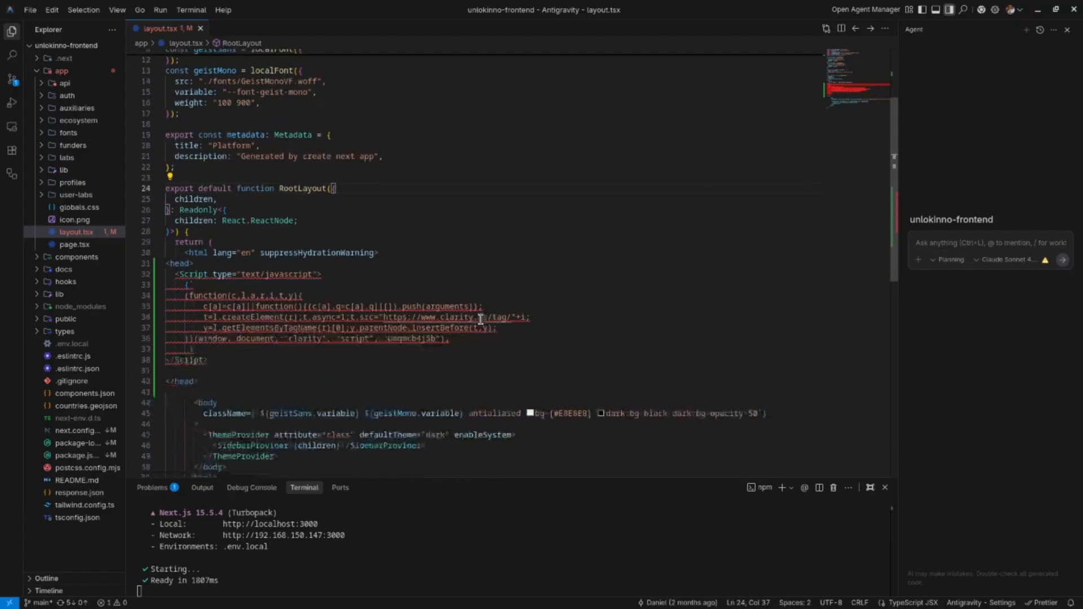
mouse_move(214, 331)
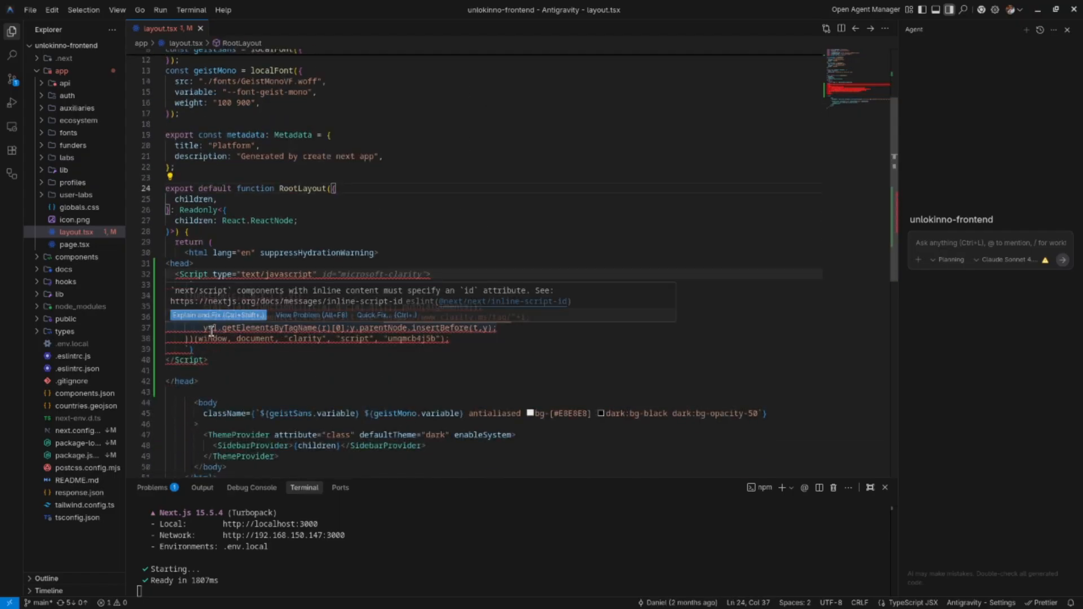
left_click(332, 265)
left_click(321, 274)
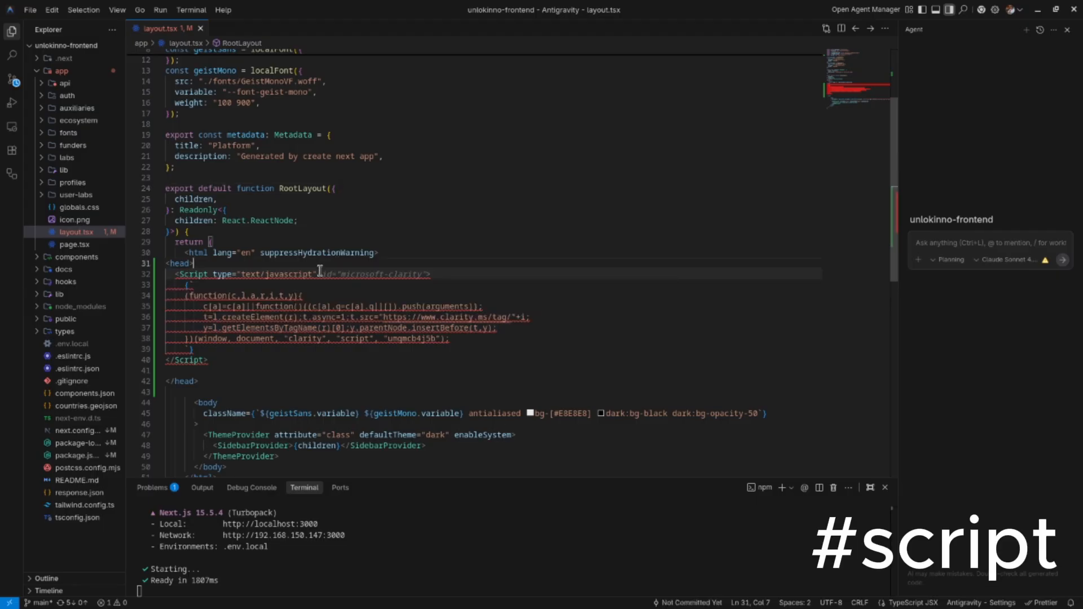
type("i")
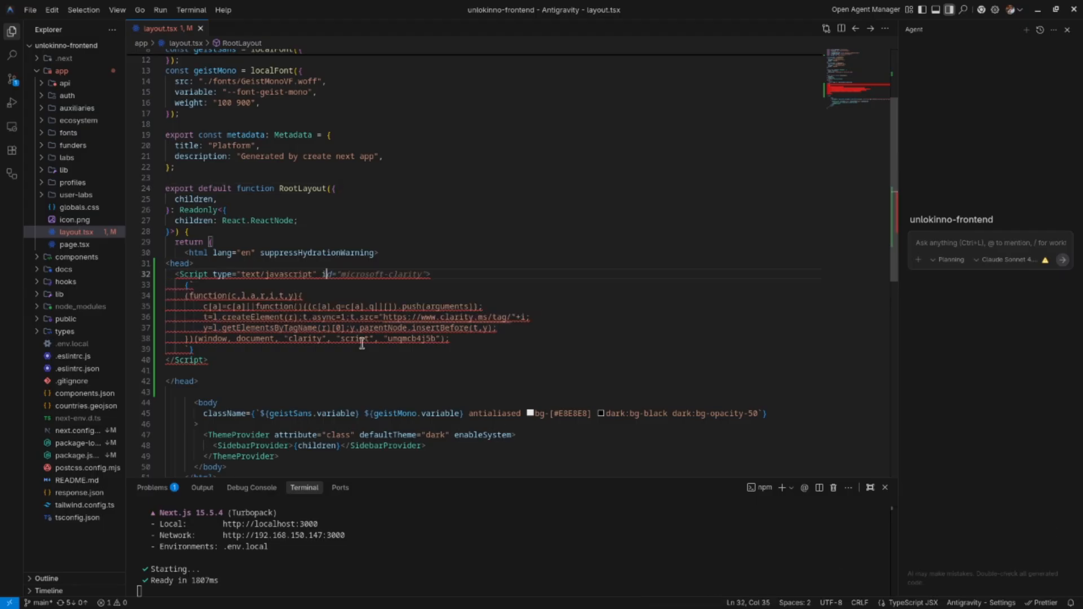
type("d")
key("Return")
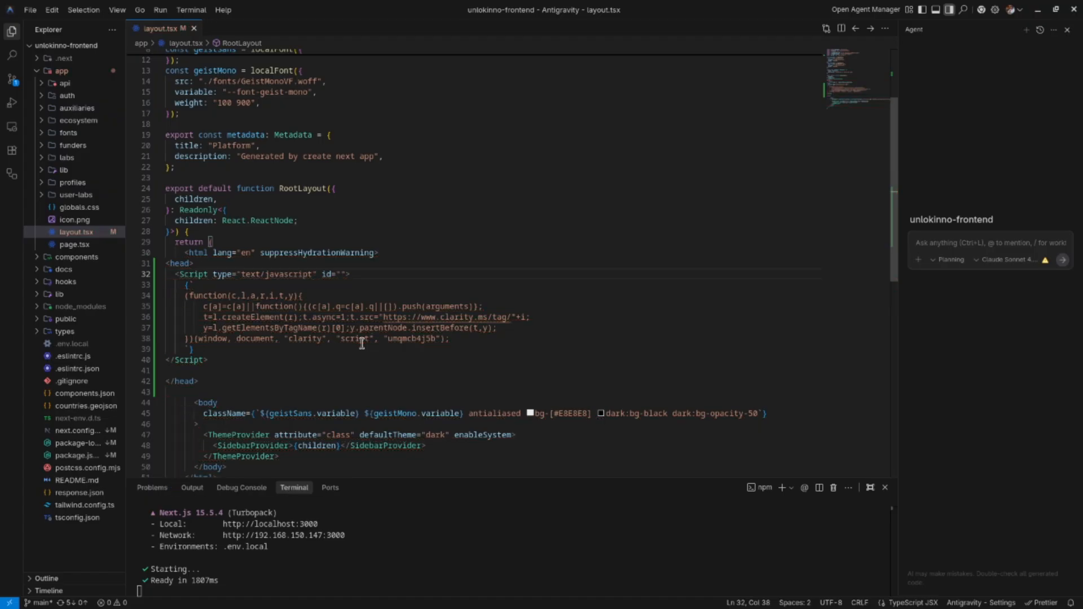
type("microsoft-clarity")
key("Right")
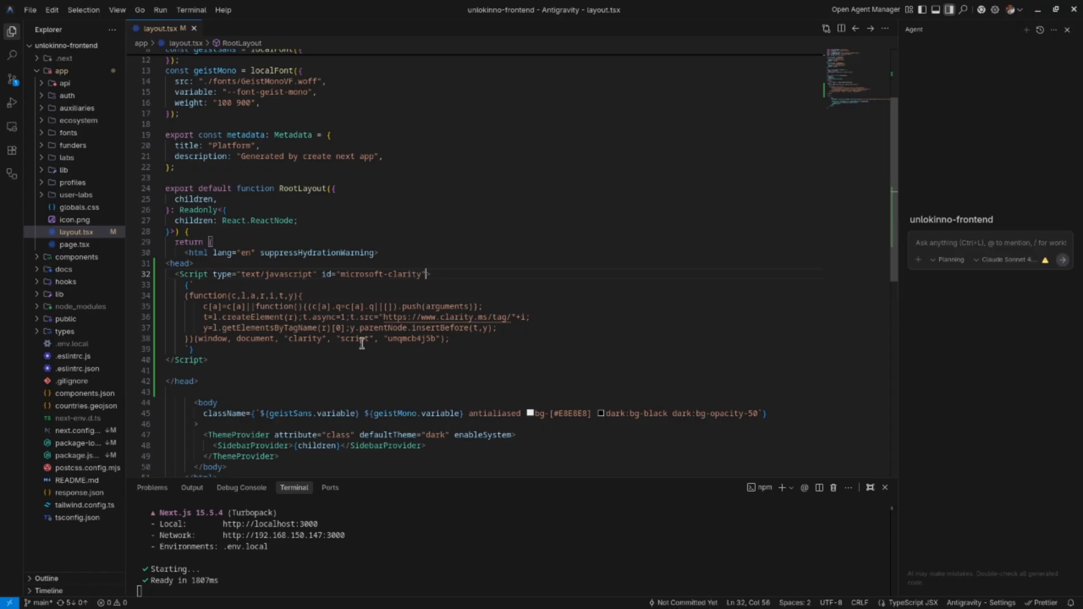
Add the attribute strategy="afterInteractive" after the id in the opening Script tag.
type("stra")
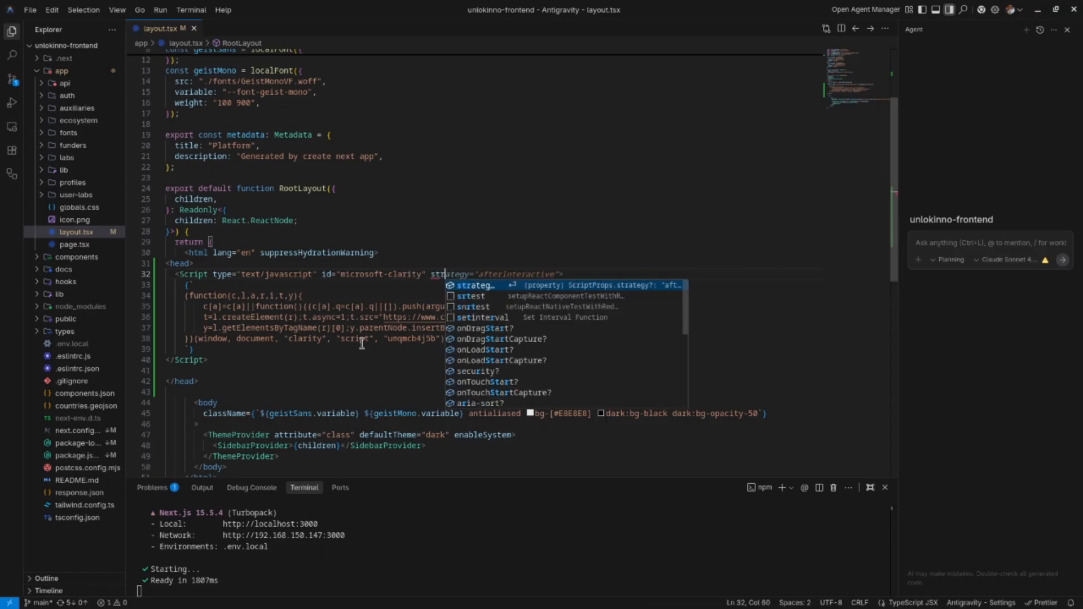
key("Tab")
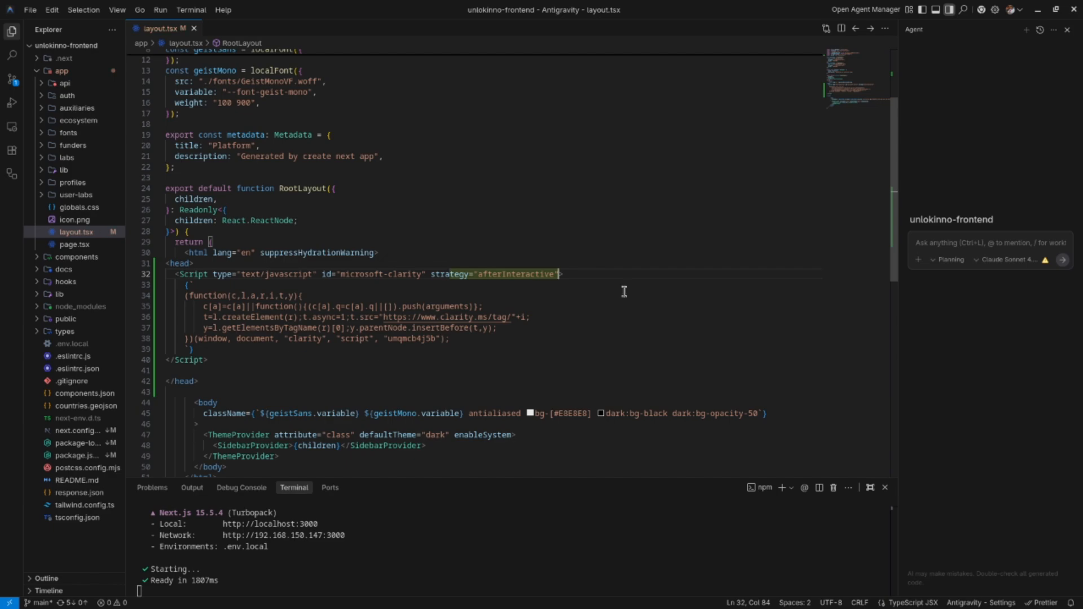
key("Down")
left_click_drag(431, 274, 550, 275)
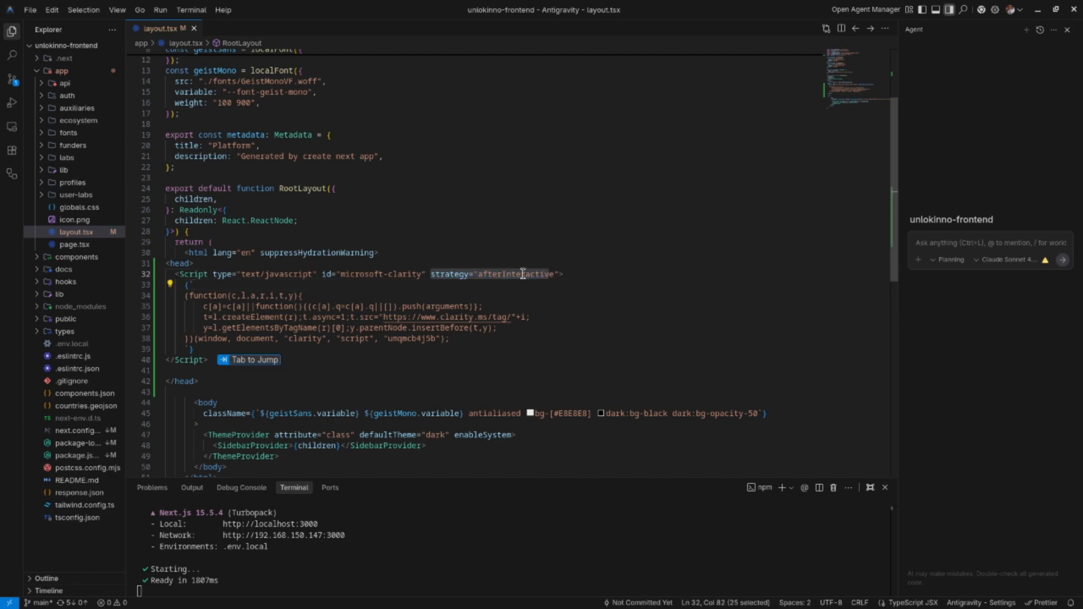
key("ctrl+i")
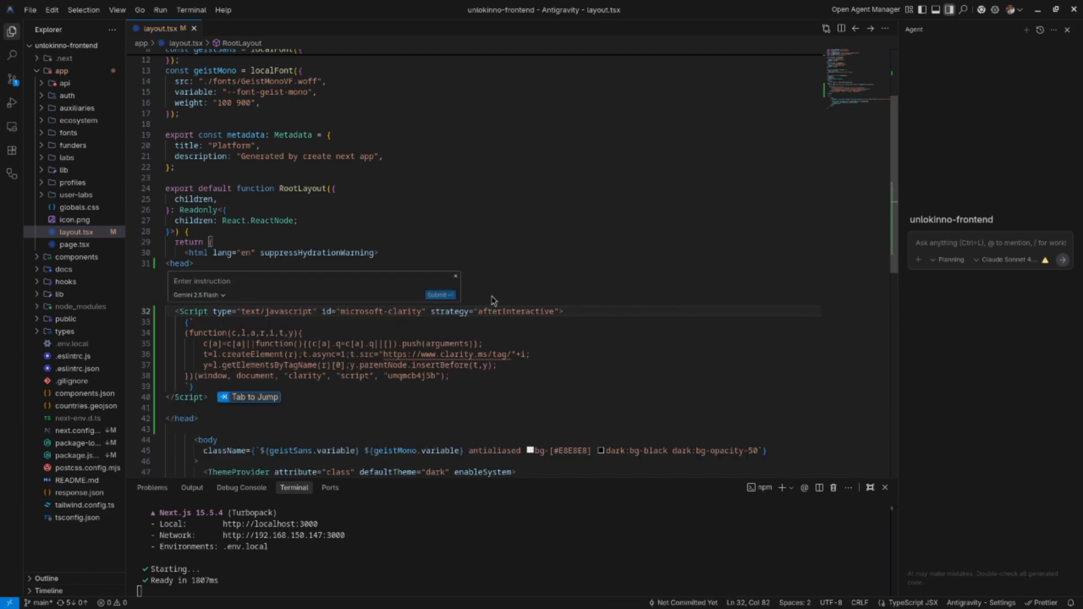
left_click(455, 275)
left_click(617, 271)
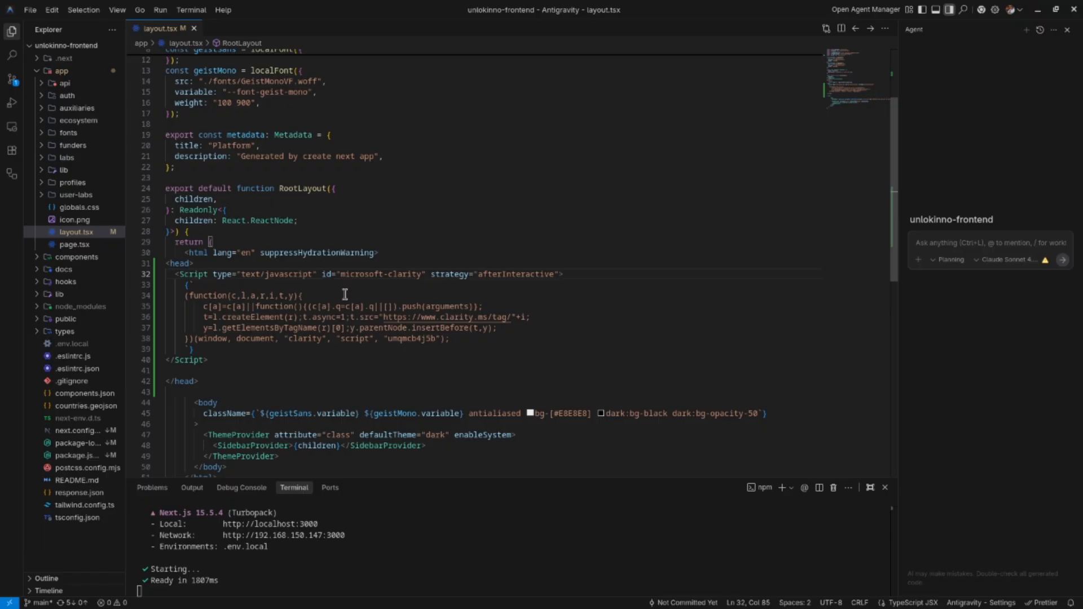
Break the opening Script tag so the id and strategy attributes each stand on their own line.
left_click(321, 273)
key("Return")
left_click(278, 283)
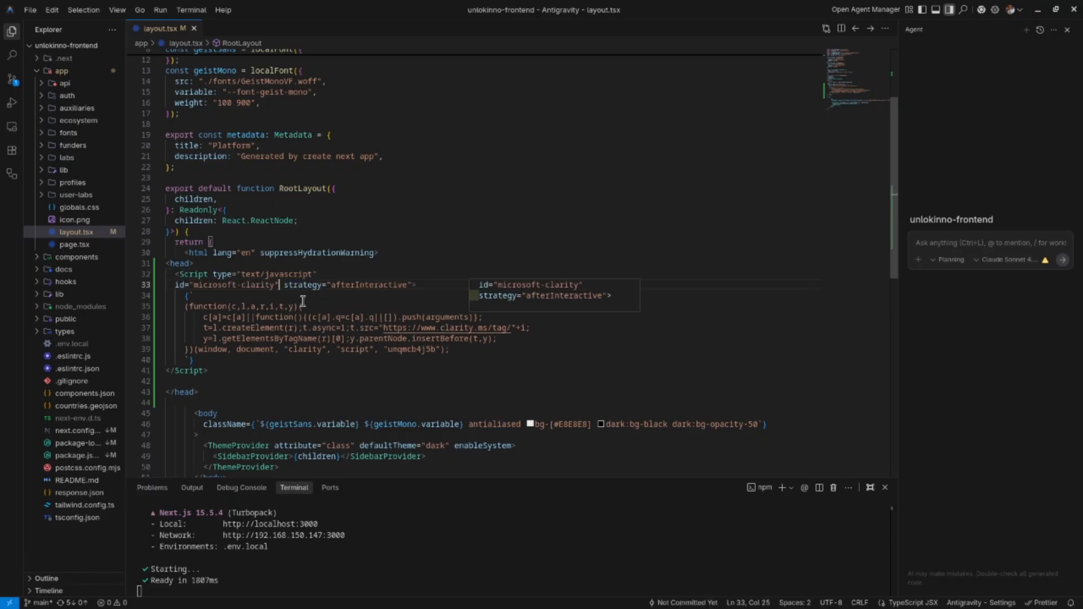
key("Return")
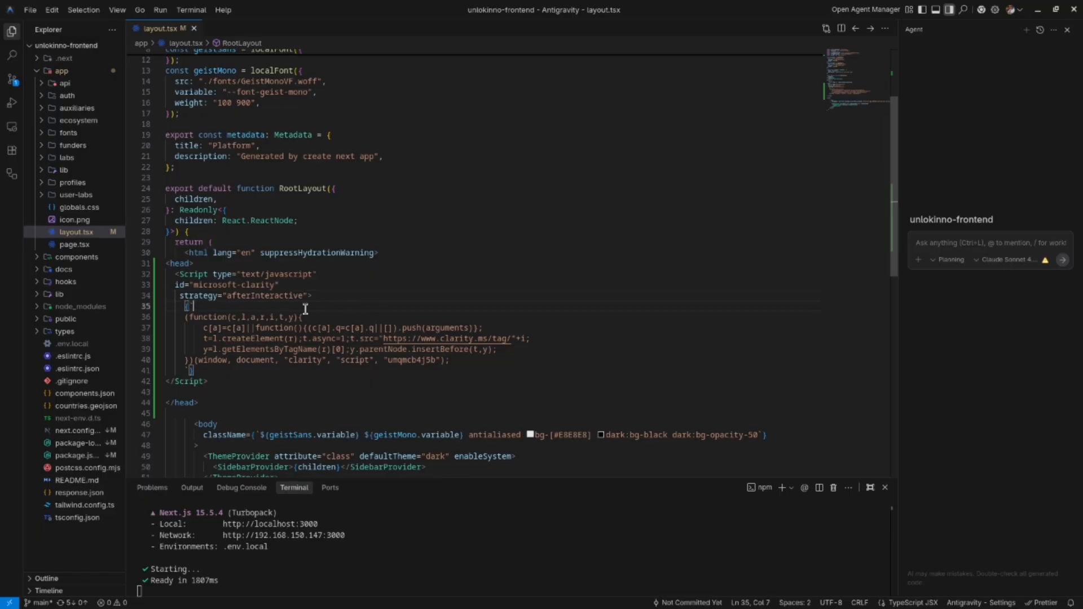
left_click_drag(376, 308, 168, 290)
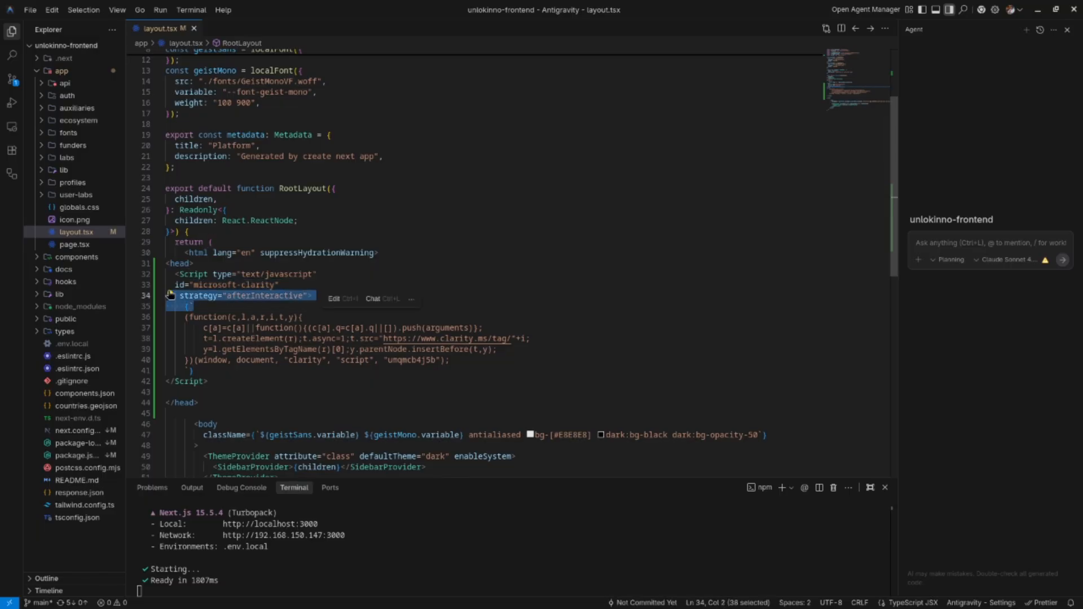
left_click(238, 295)
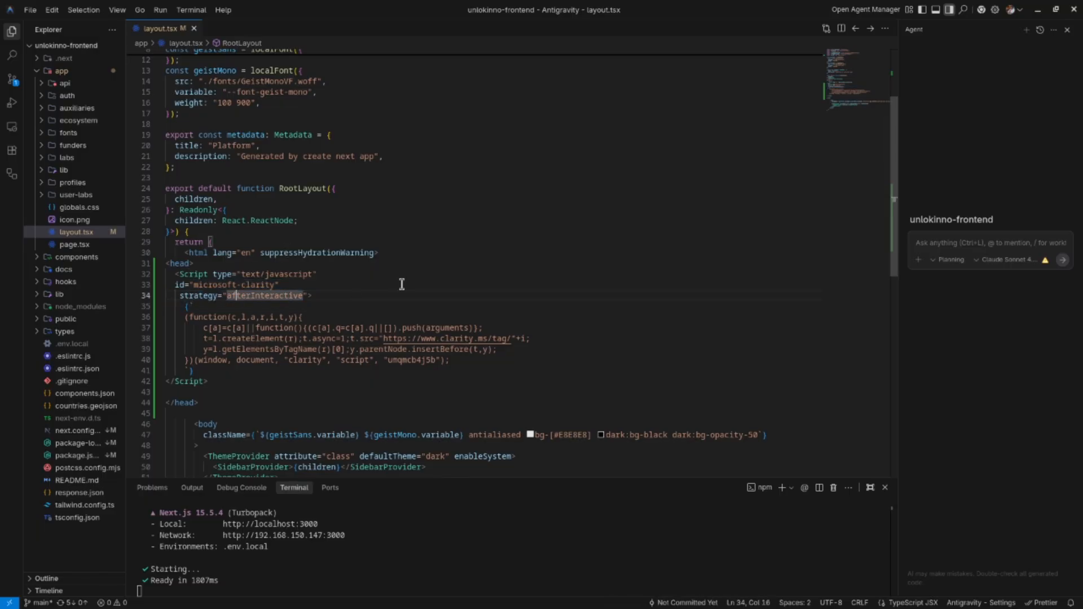
left_click(393, 295)
Copy the afterInteractive value to a line of its own below the RootLayout function, separated by blank lines.
scroll(404, 336, "down", 5)
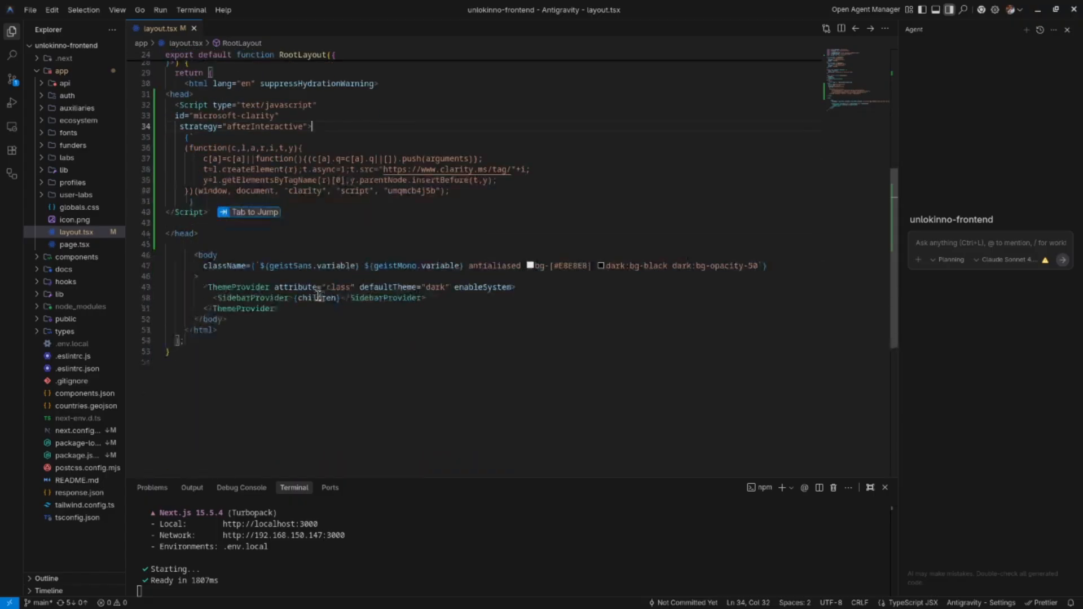
scroll(378, 301, "up", 3)
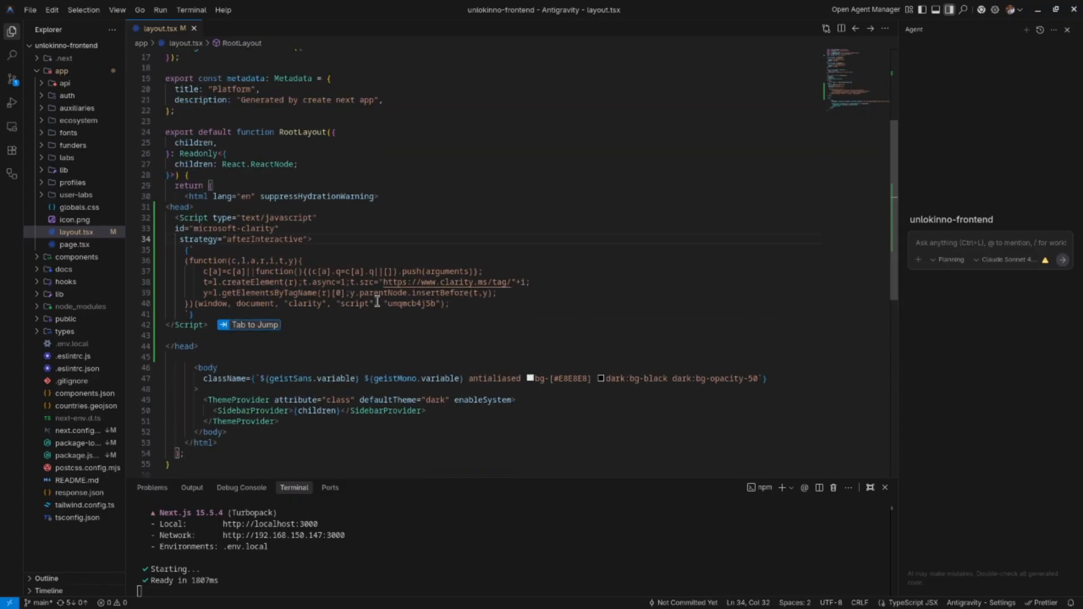
double_click(260, 240)
key("ctrl+c")
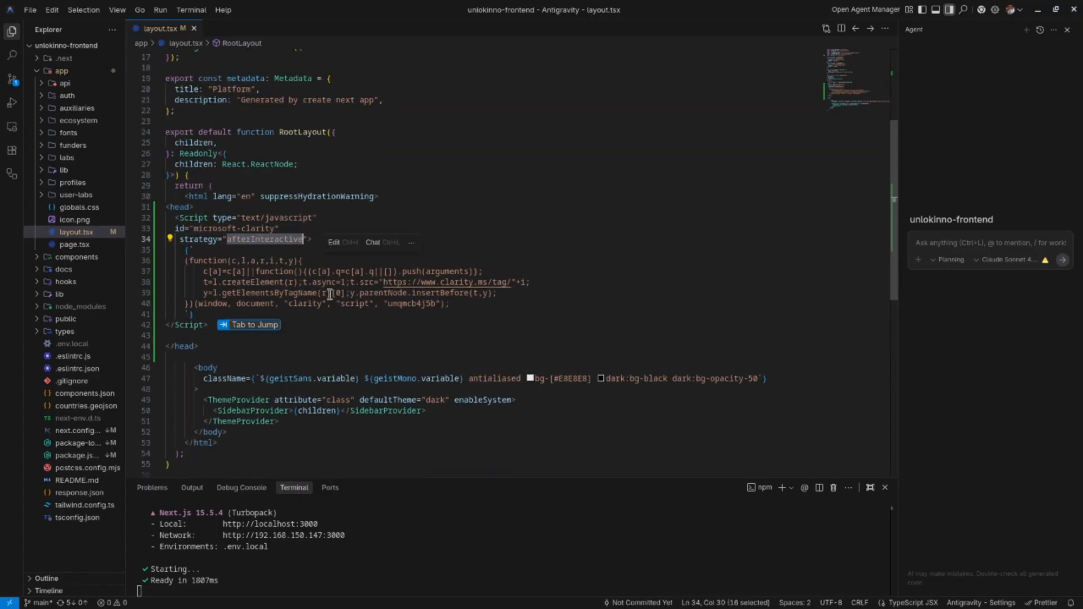
scroll(549, 360, "down", 5)
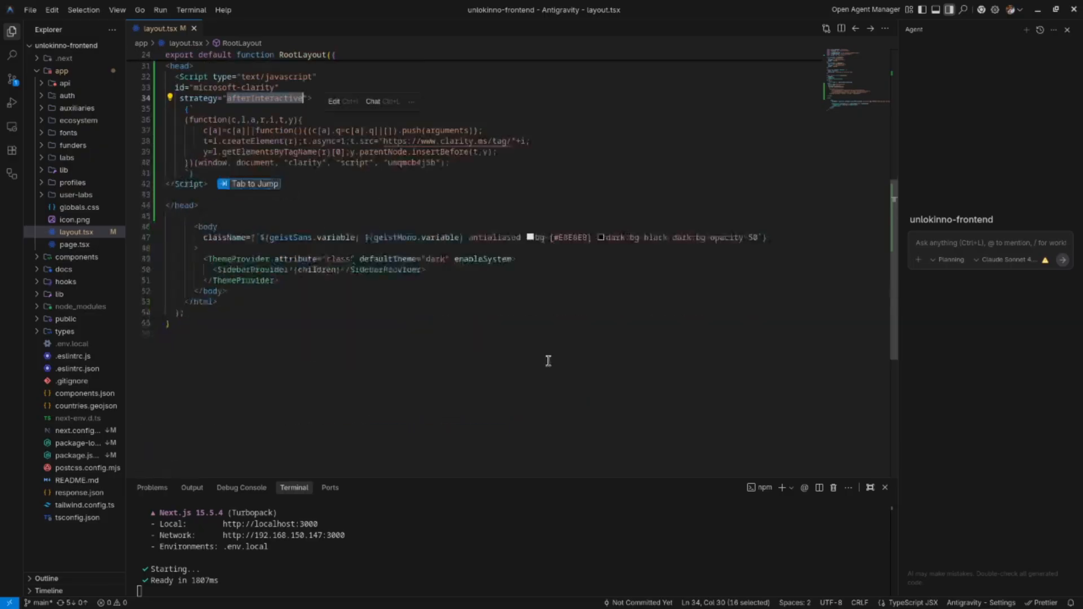
left_click(332, 386)
key("Return")
key("Return")
key("Return")
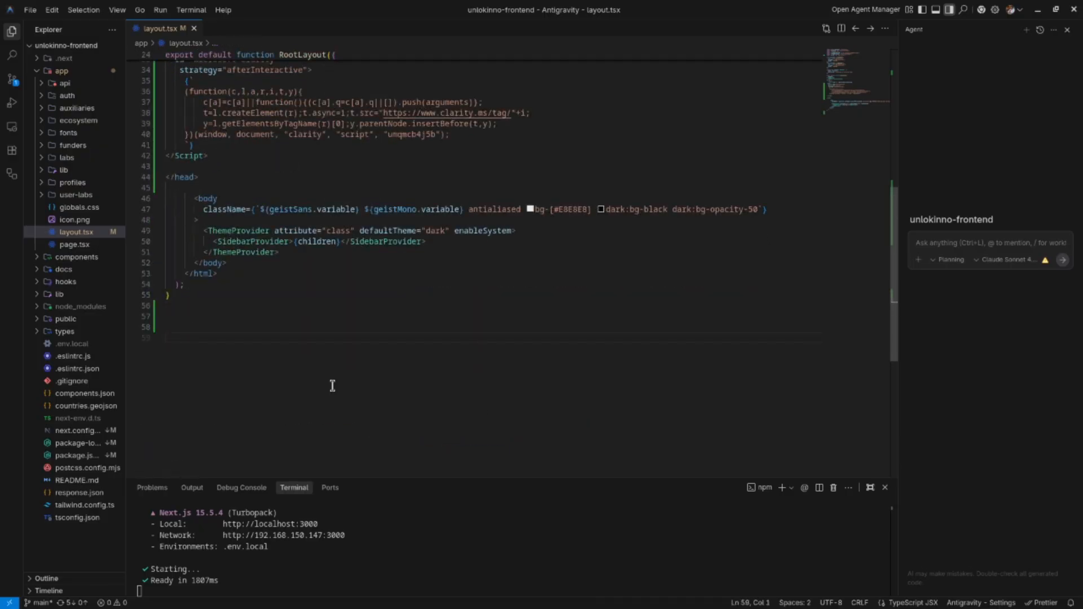
key("ctrl+v")
key("Return")
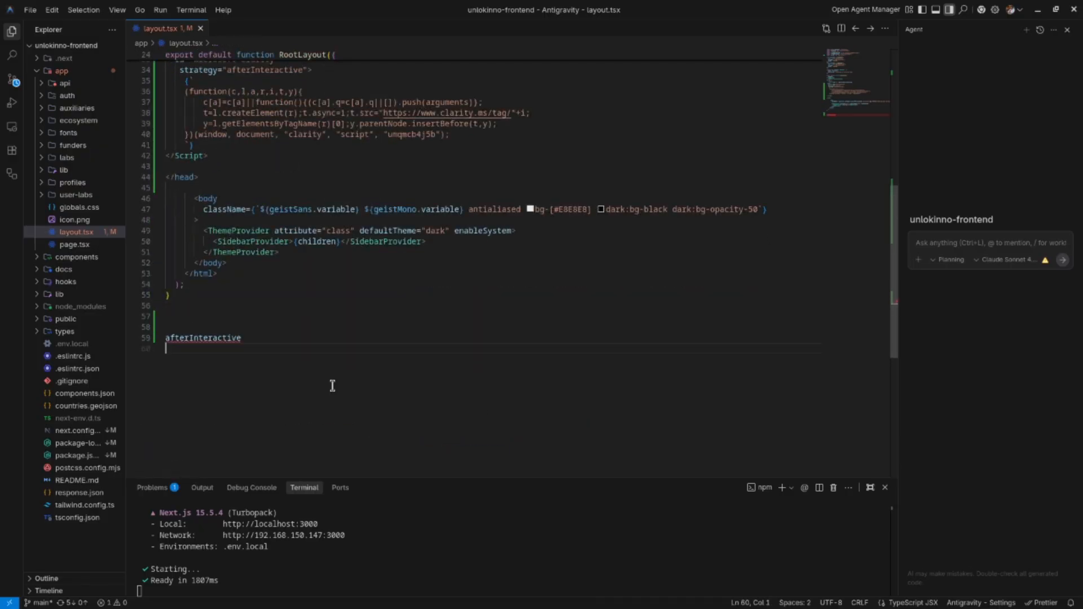
type("B")
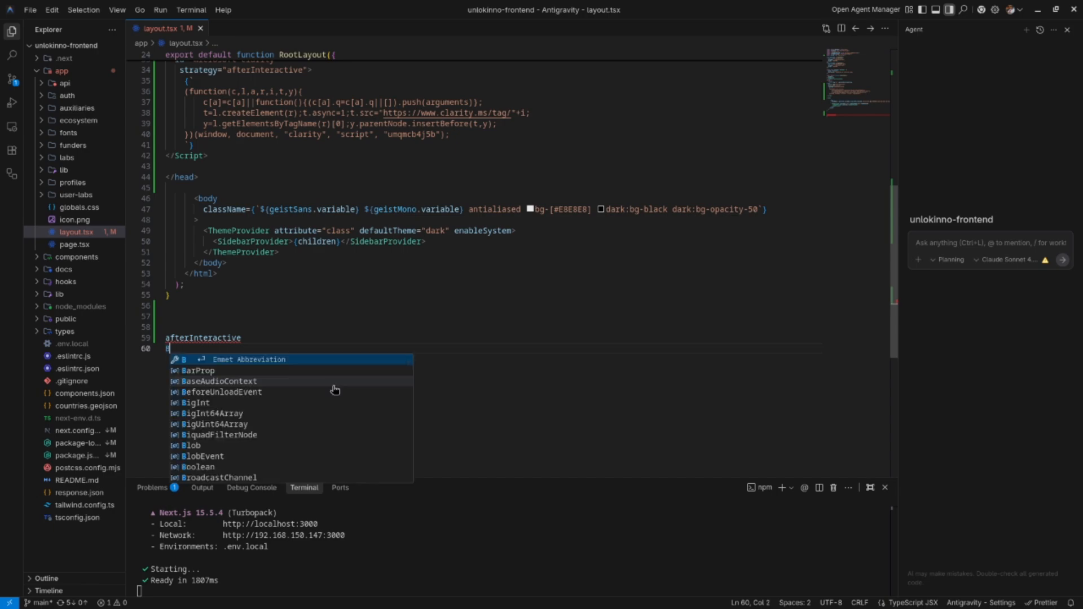
type("efp")
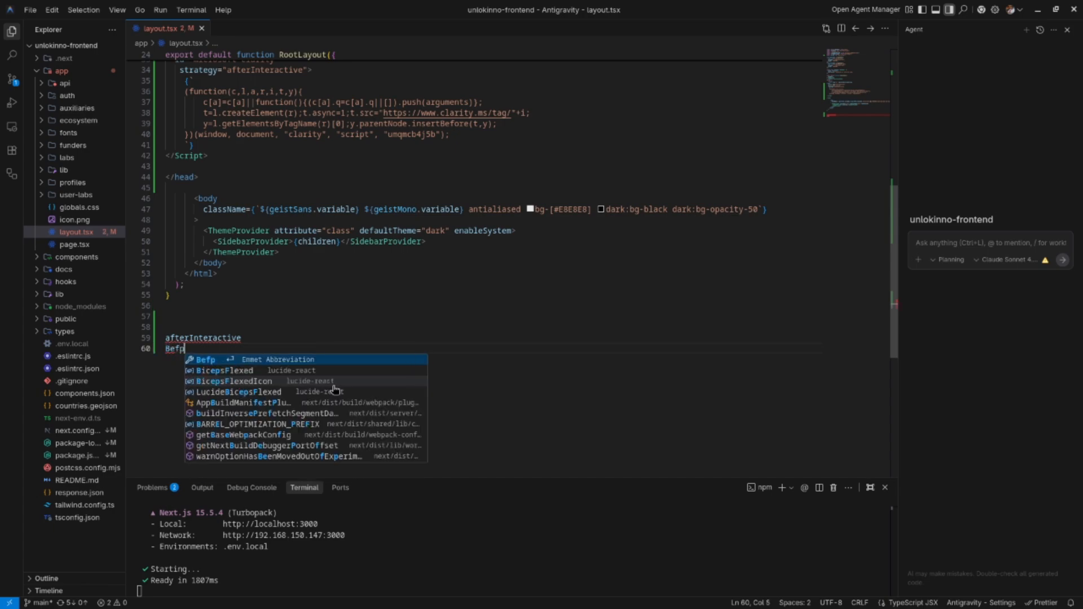
type("\\\\")
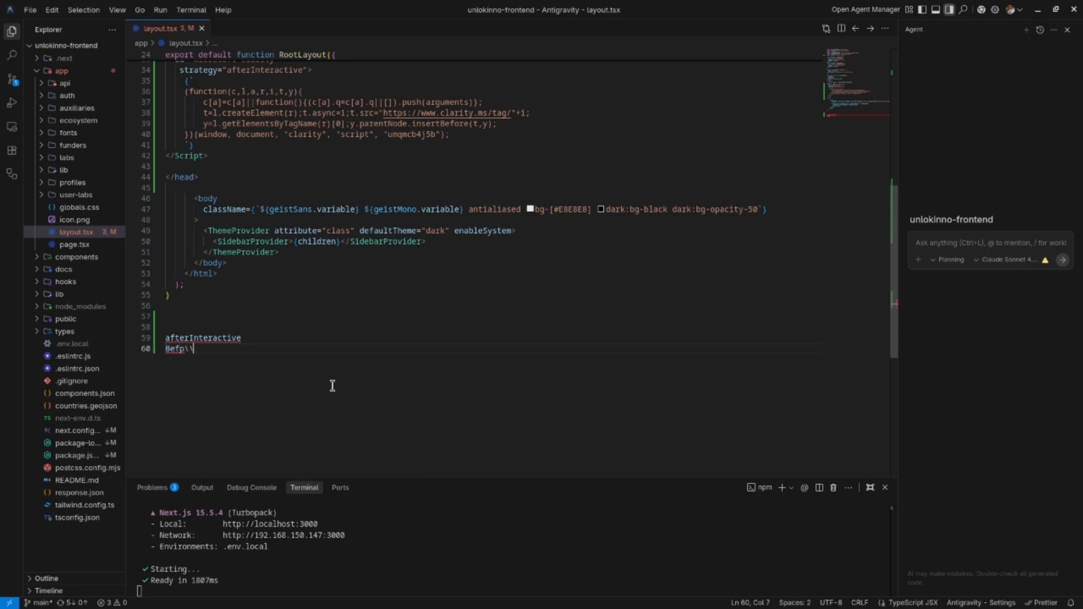
key("BackSpace")
key("BackSpace")
key("BackSpace")
key("BackSpace")
key("BackSpace")
key("BackSpace")
List beforeInteractive and lazyOnload on separate lines below afterInteractive at the end of layout.tsx.
type("before")
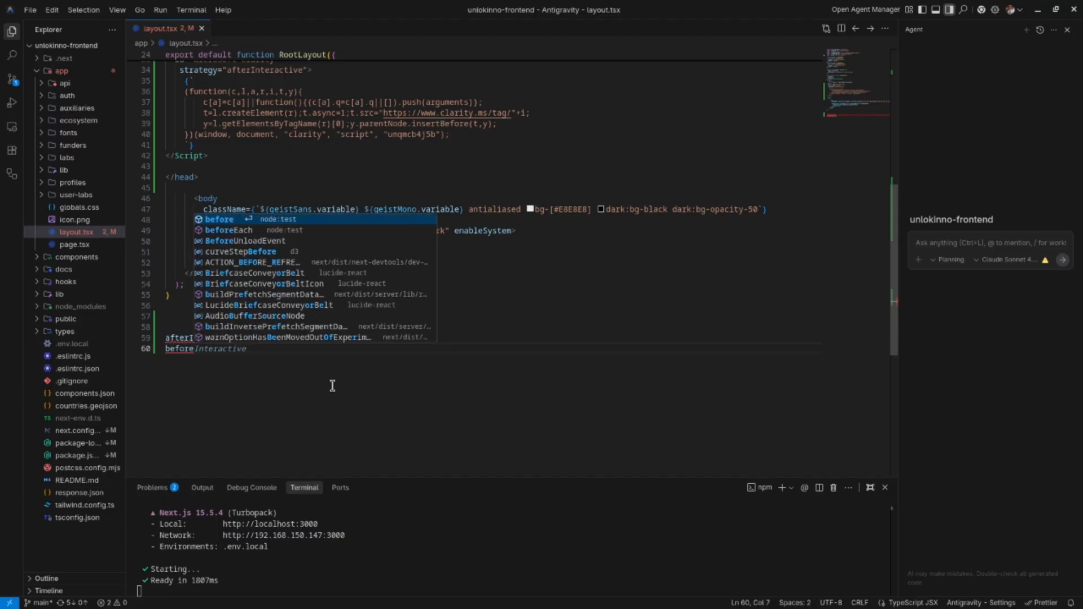
key("Tab")
key("Return")
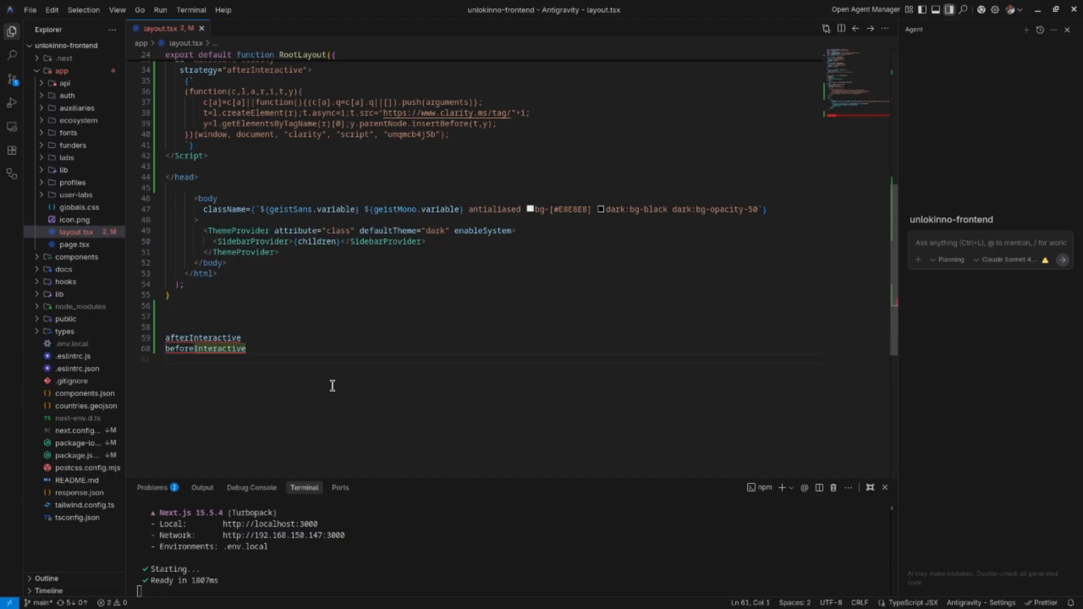
type("la")
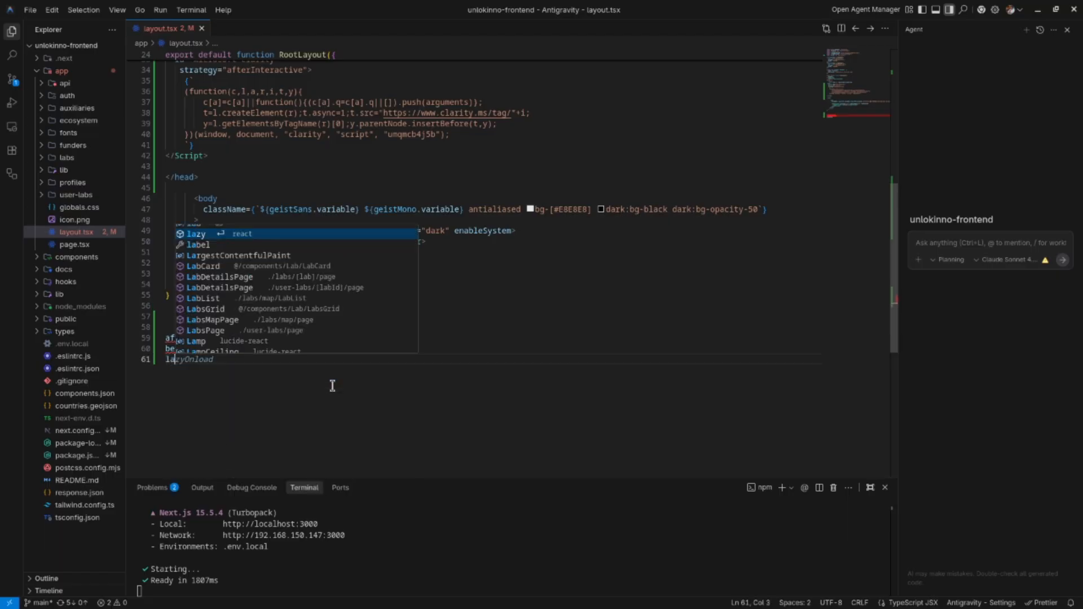
type("zy")
key("Tab")
key("Return")
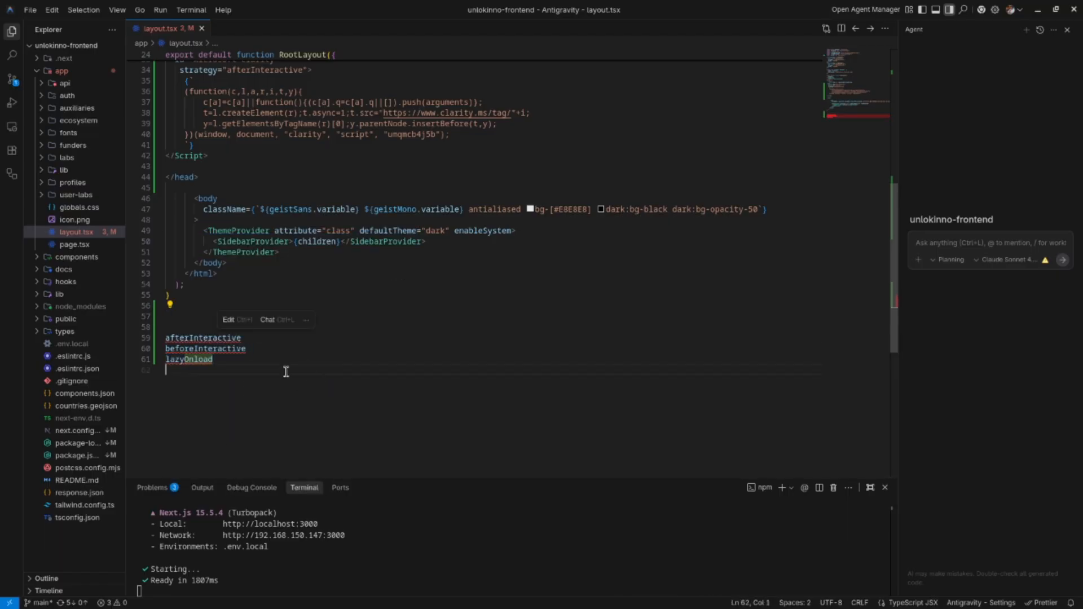
Insert a blank line after afterInteractive and another after beforeInteractive in the strategy list.
left_click(290, 346)
left_click(293, 339)
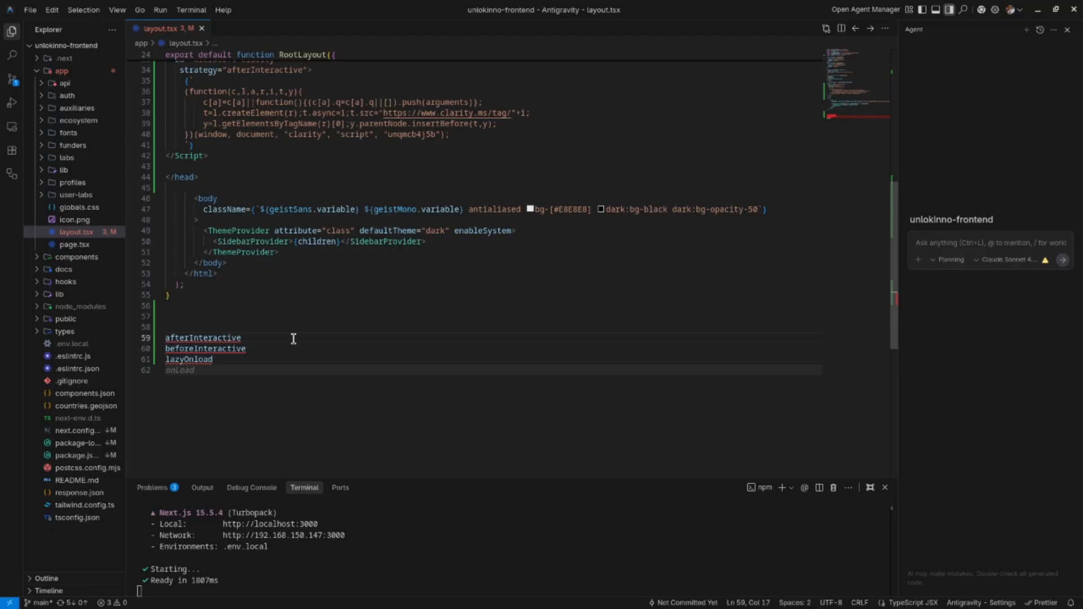
key("Return")
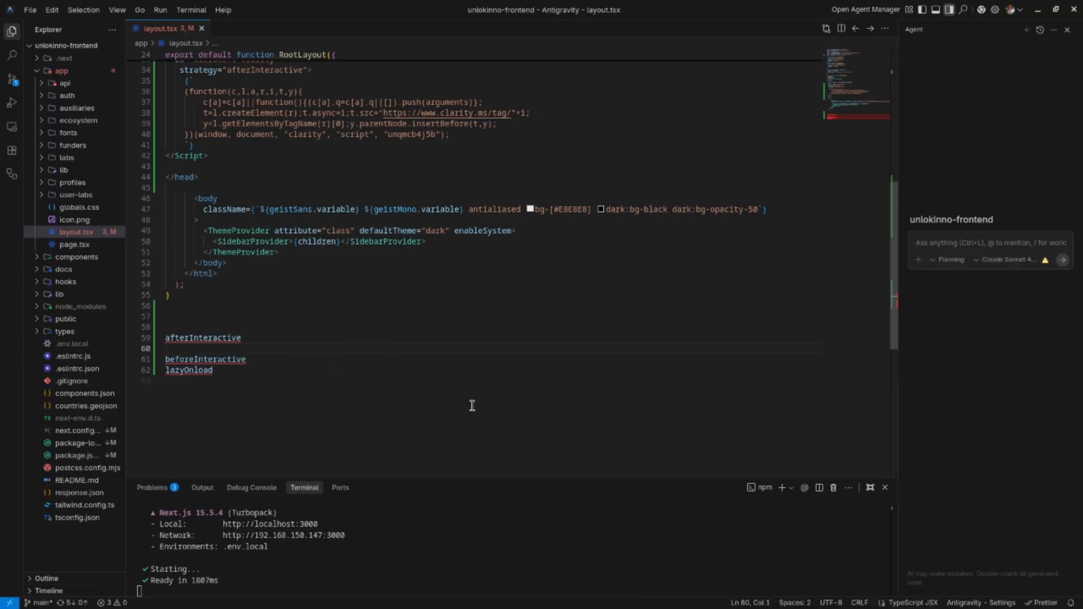
left_click(302, 359)
key("Return")
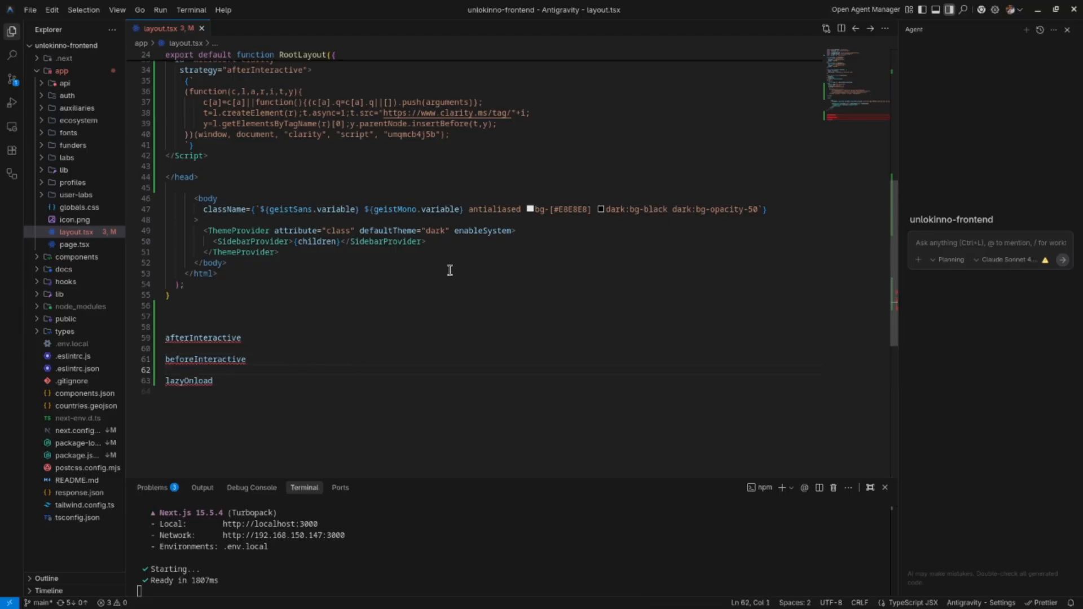
scroll(367, 341, "up", 3)
left_click_drag(226, 243, 155, 133)
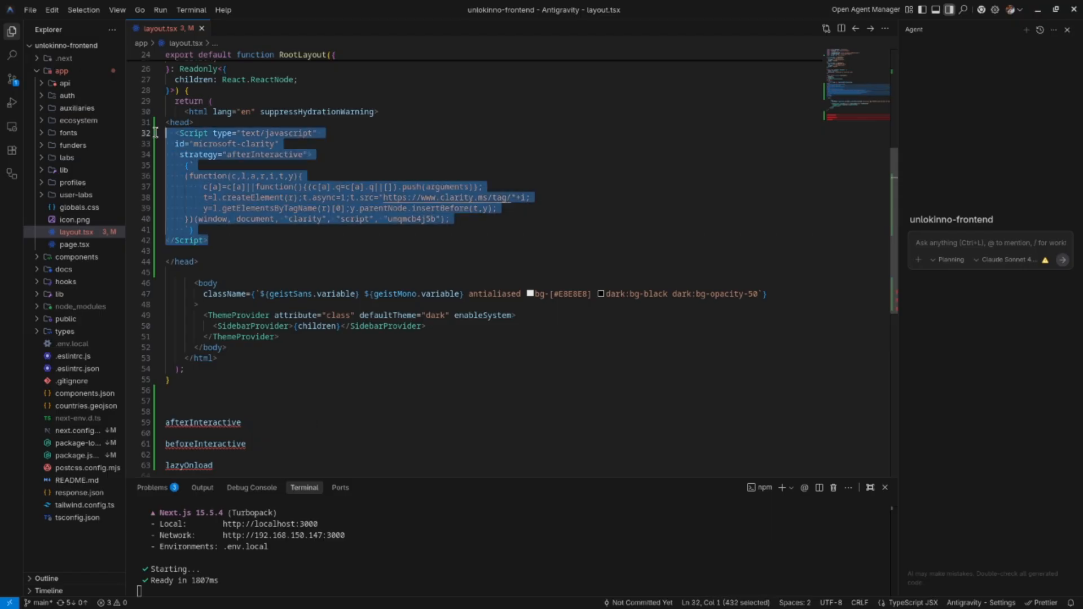
left_click(184, 134)
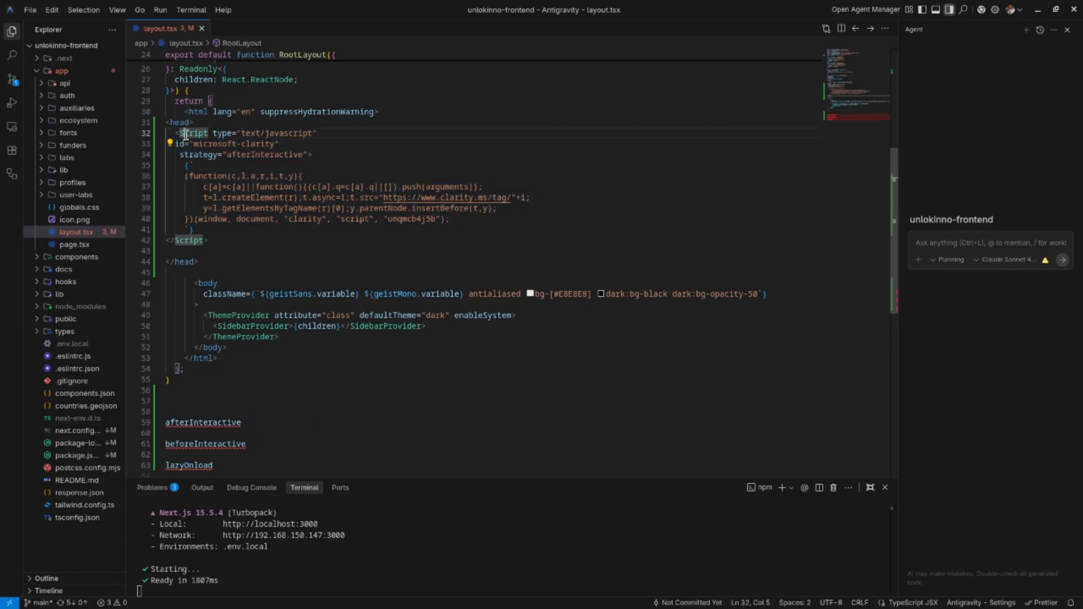
scroll(395, 432, "down", 2)
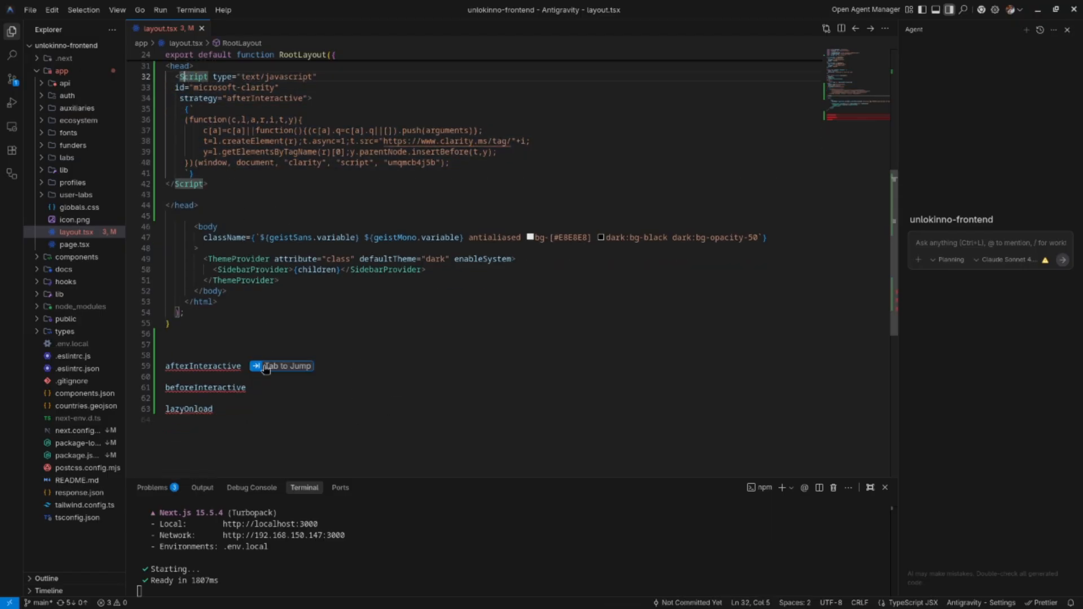
left_click_drag(257, 410, 162, 354)
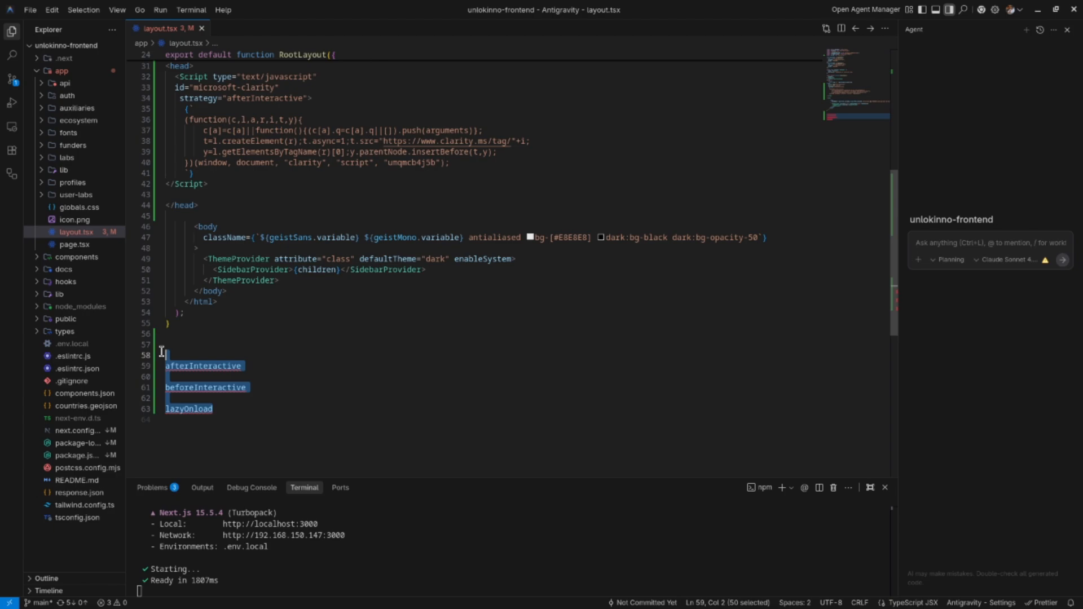
left_click(334, 380)
Annotate afterInteractive in the strategy list with "- wait for hydration to finish, then run the script".
left_click_drag(259, 368, 165, 366)
left_click(240, 367)
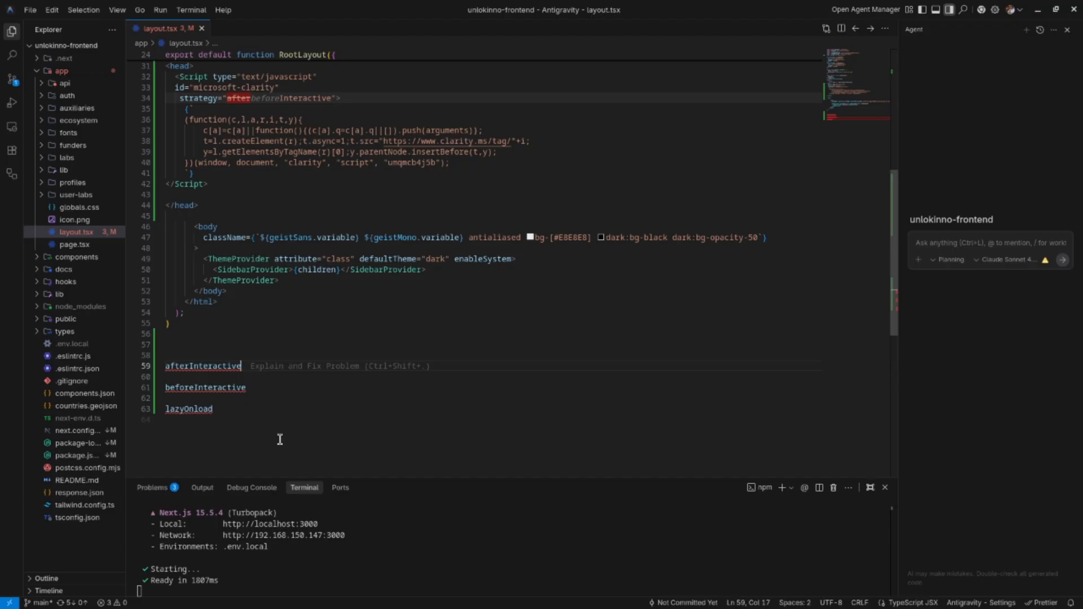
type("-")
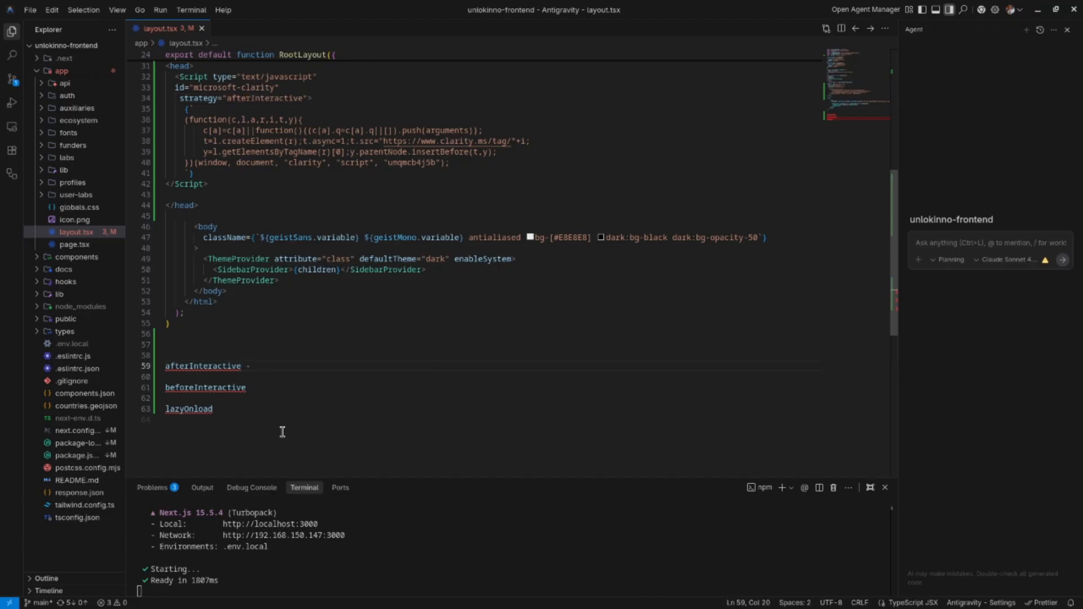
type(" w")
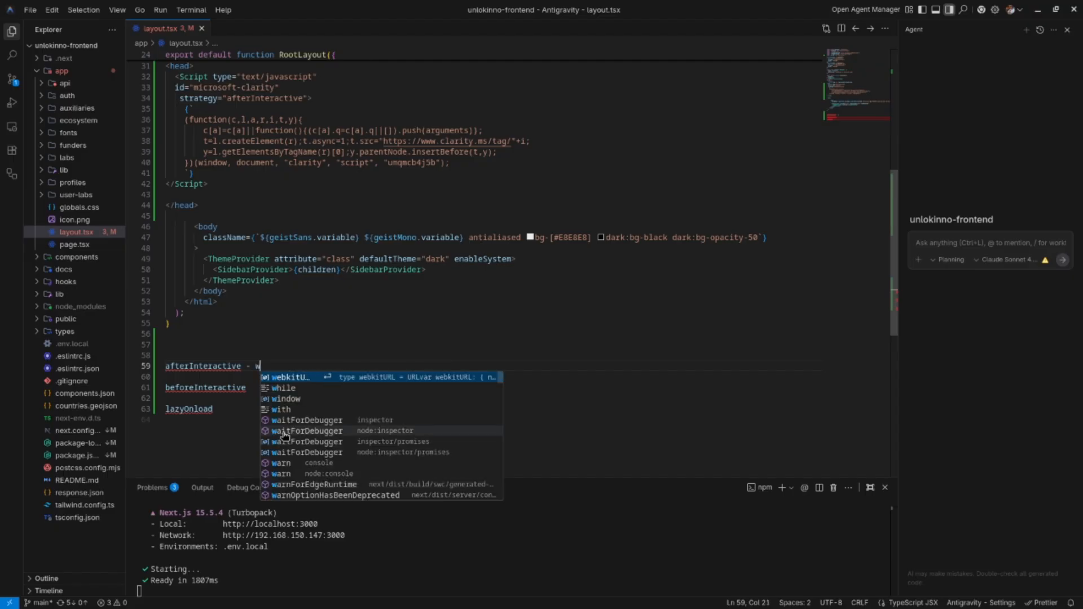
type("ait for ")
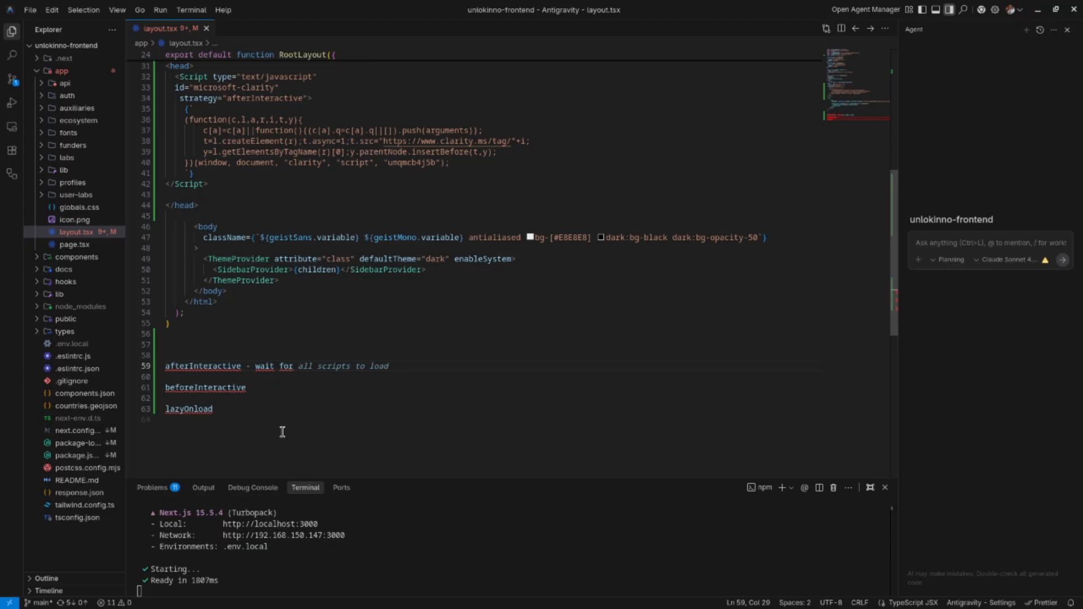
type("h")
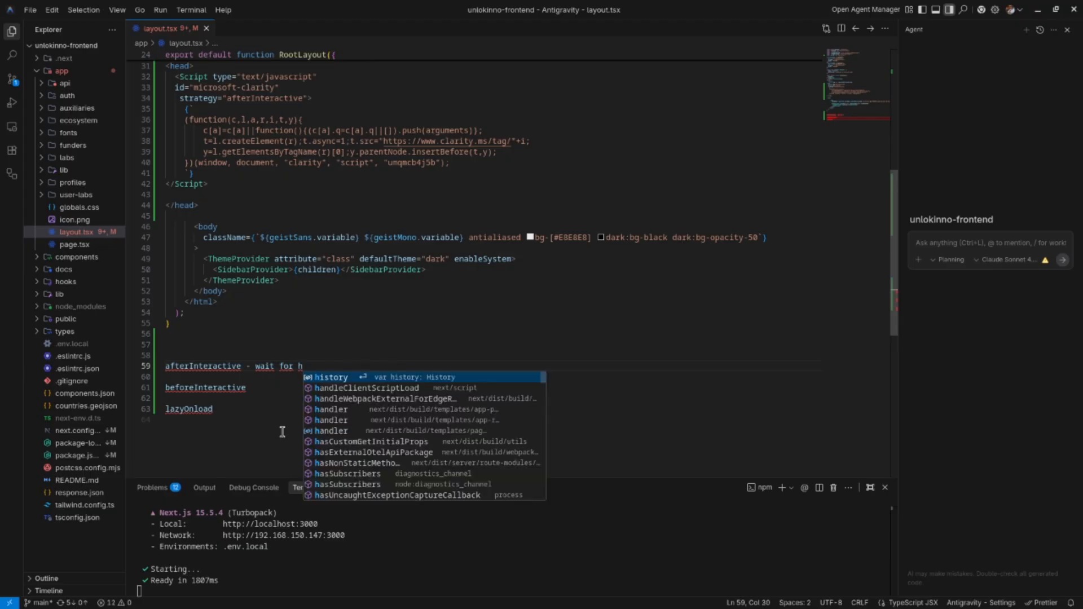
type("ydra")
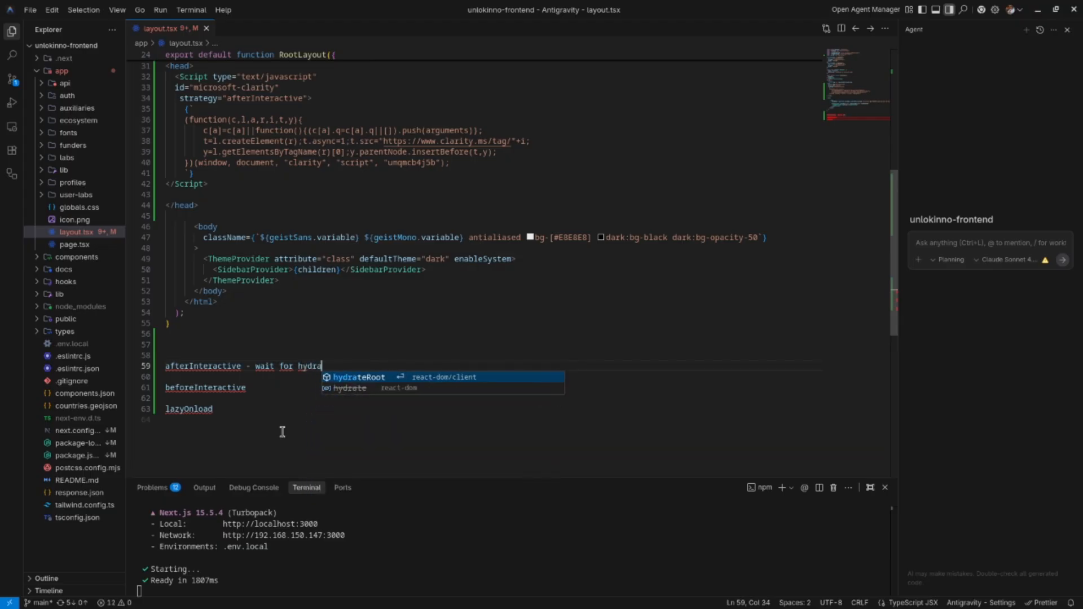
type("tio")
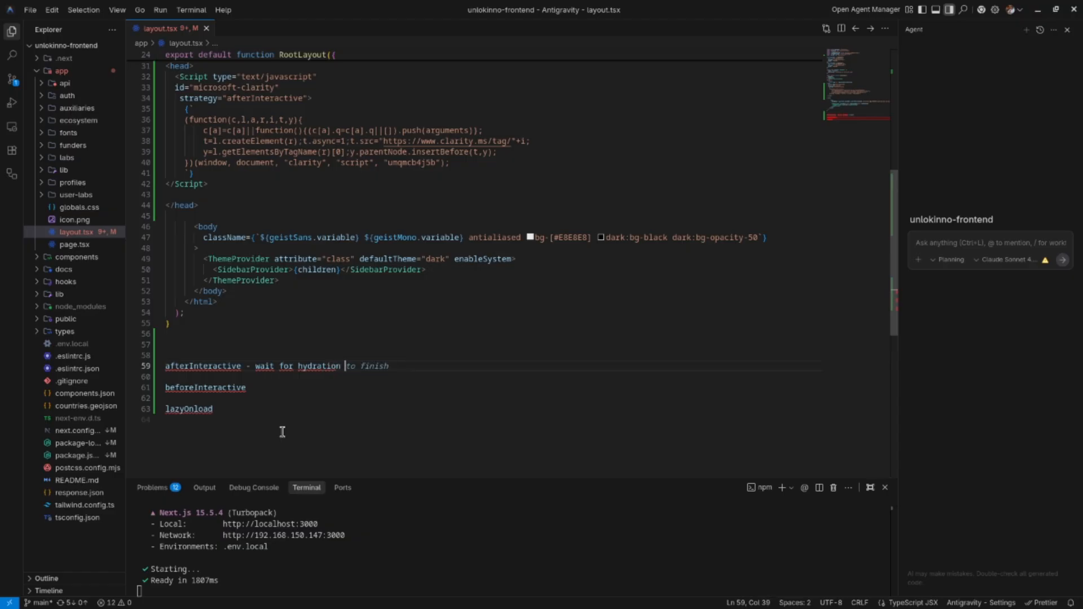
type("n")
key("Tab")
type(", then run the s")
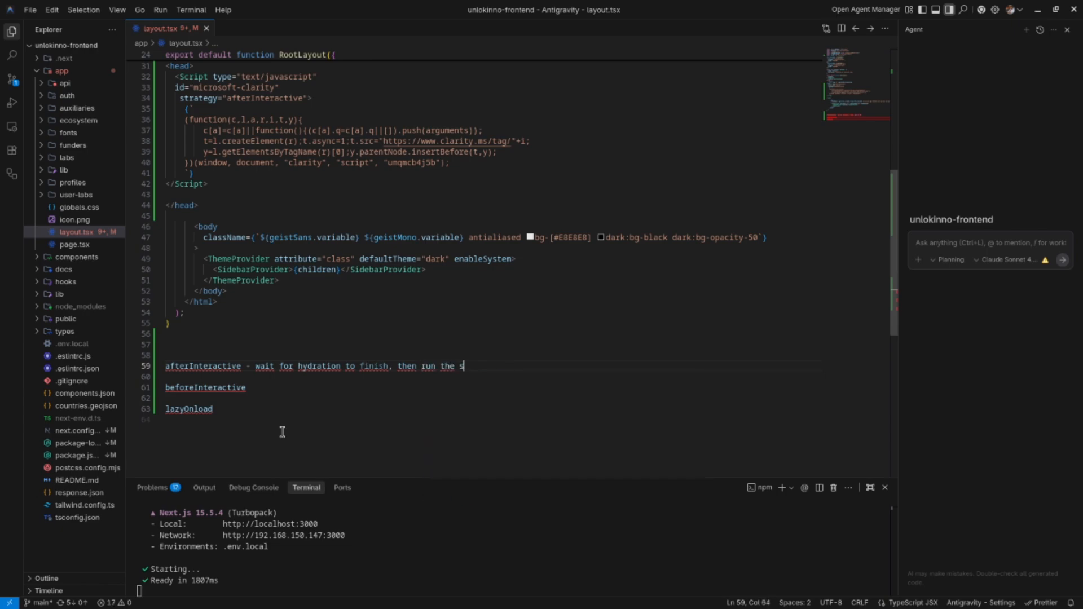
type("cript")
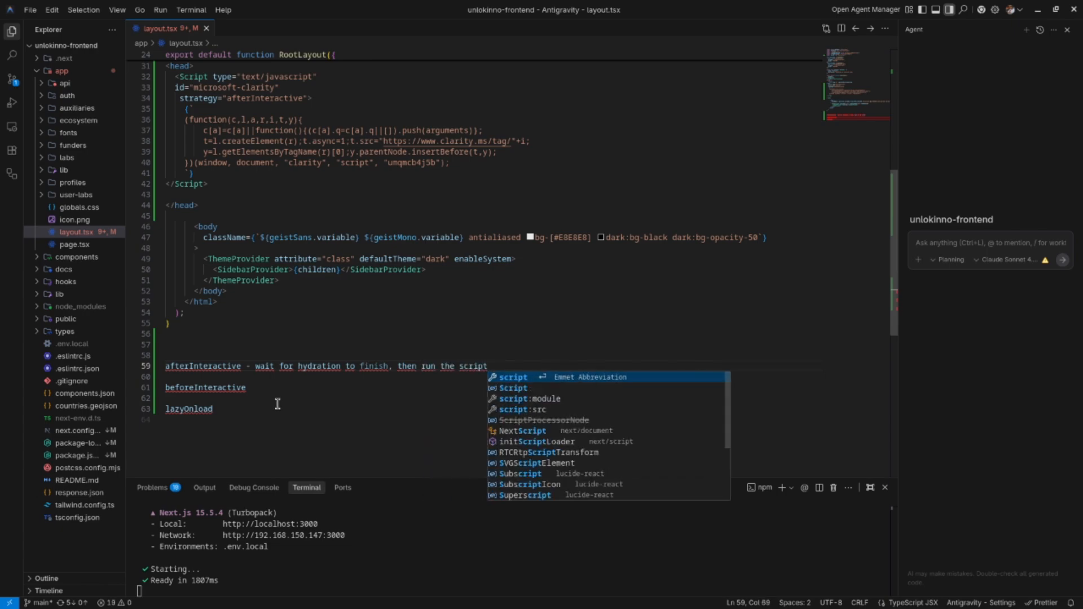
Annotate beforeInteractive with "- run the script before hydration" and lazyOnload with "- run the script after hydration", accepting the suggested completions.
left_click(276, 388)
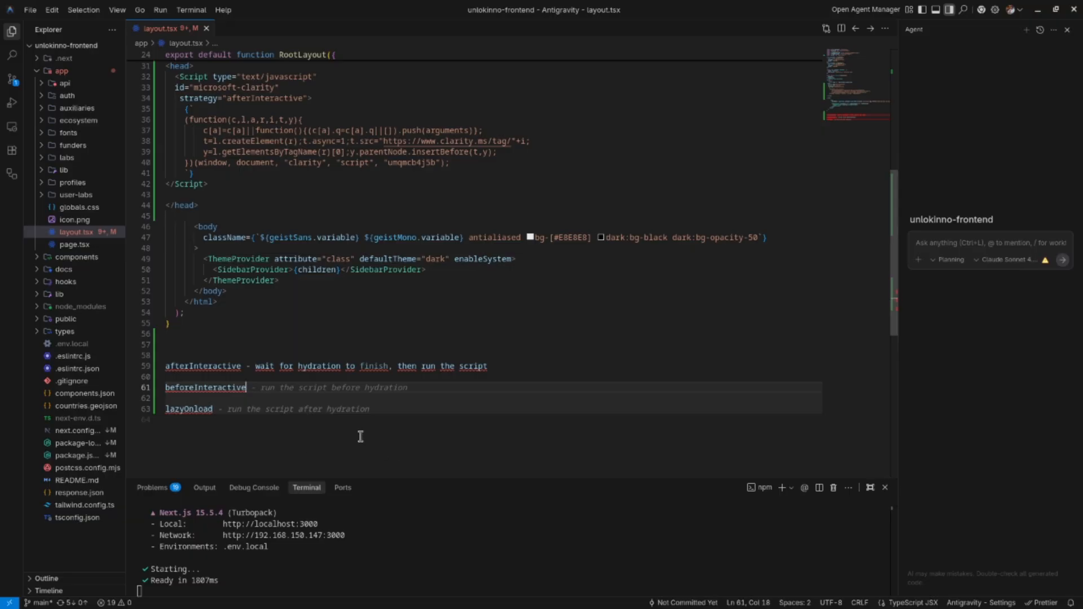
key("Tab")
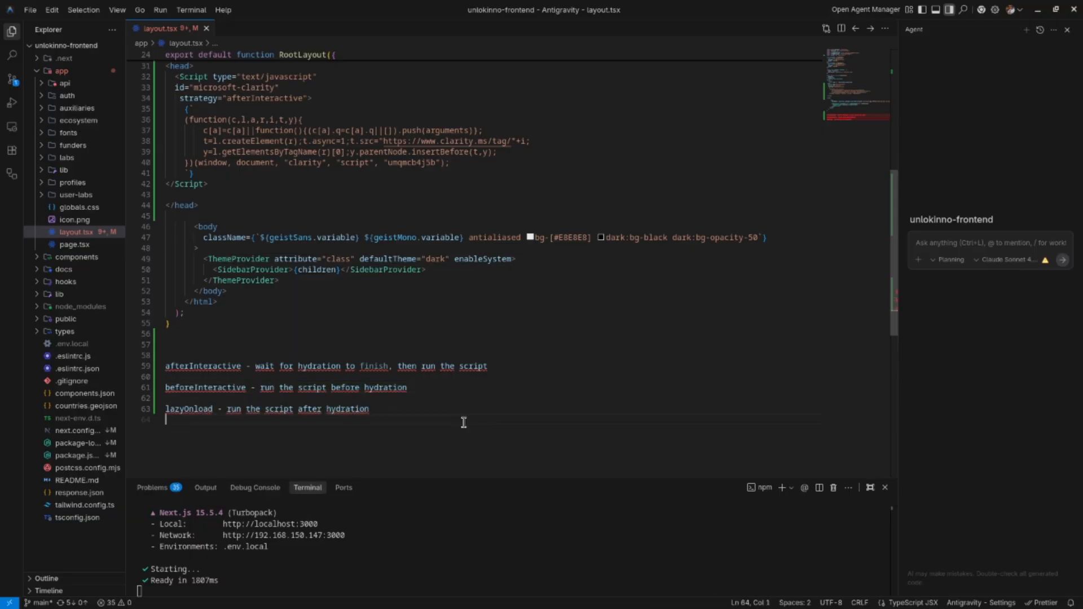
left_click_drag(450, 395, 275, 384)
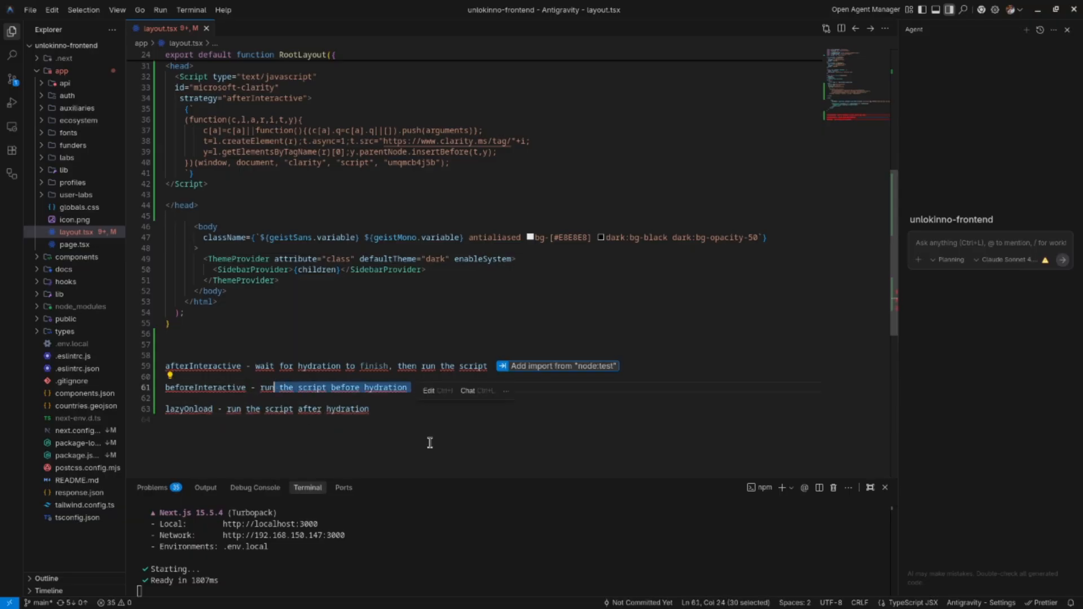
Replace the lazyOnload description with "not critical so run when idle".
left_click_drag(396, 412, 234, 408)
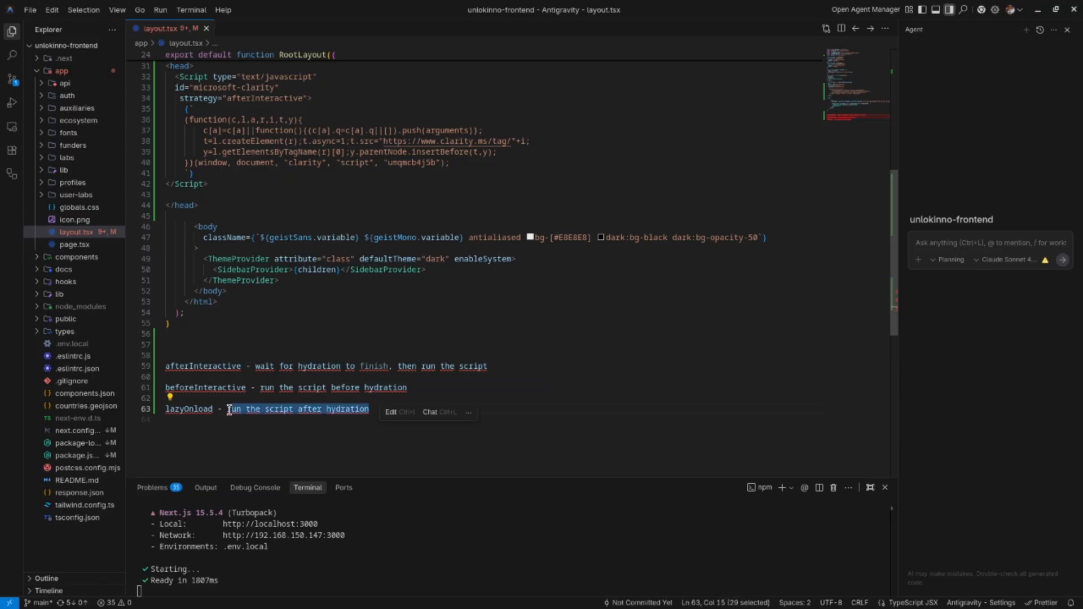
type("not ")
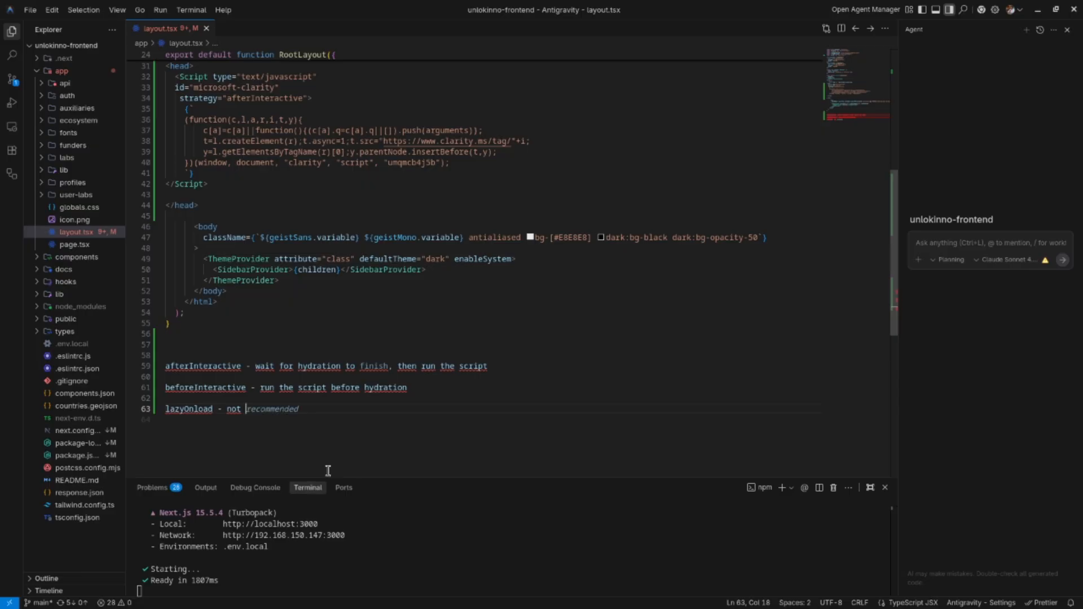
type("c")
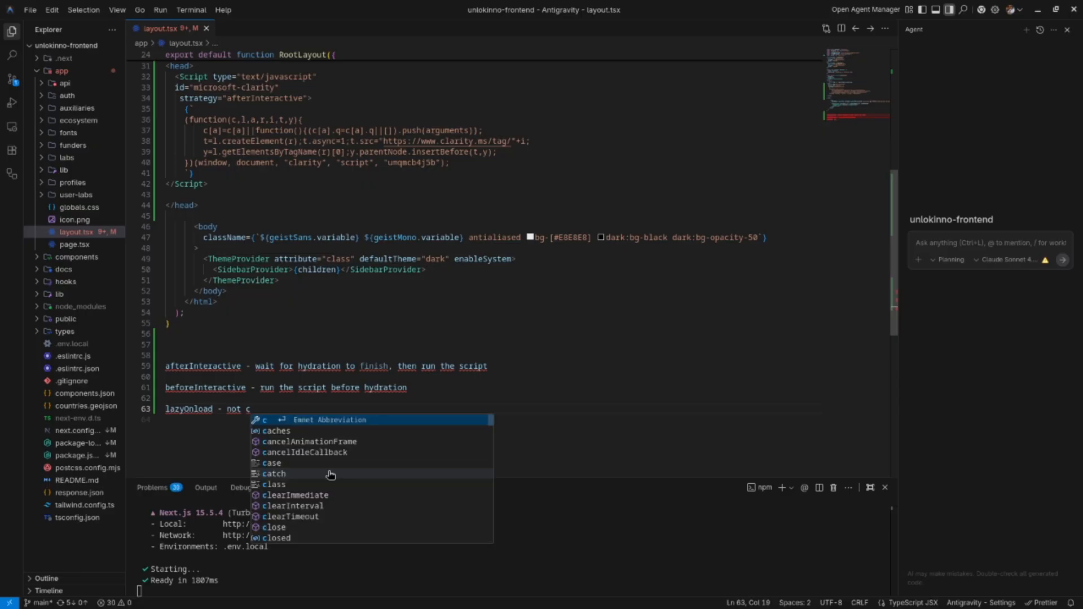
type("ritic")
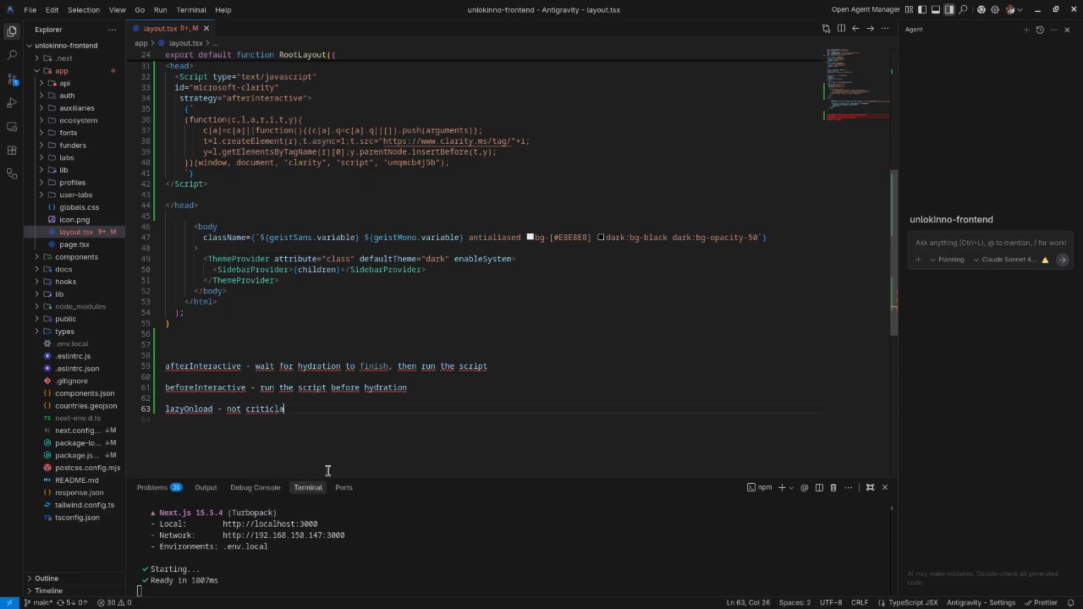
type("al so run wh")
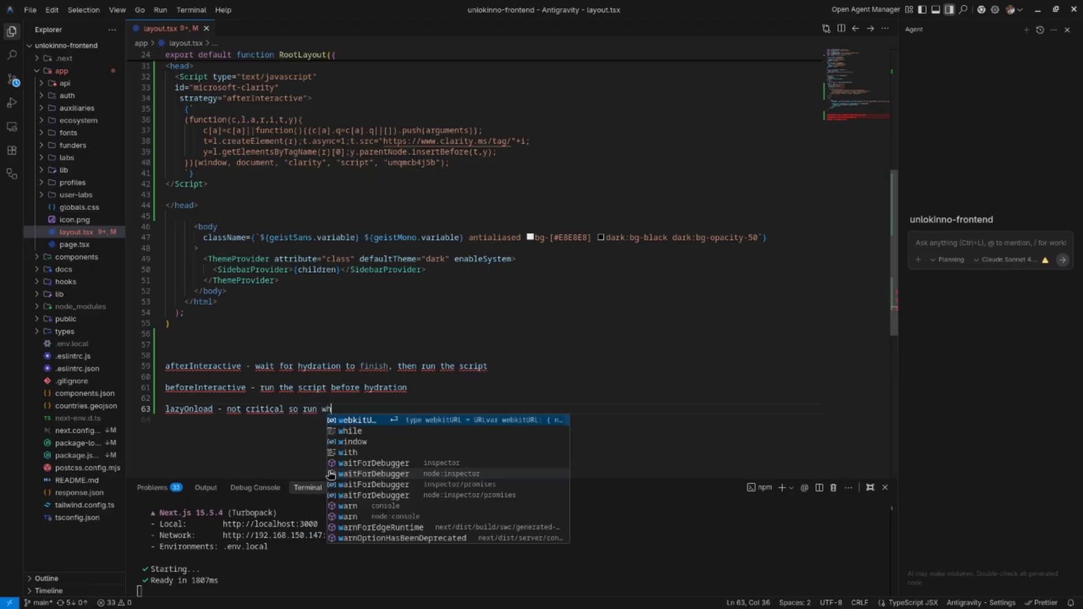
type("en idle")
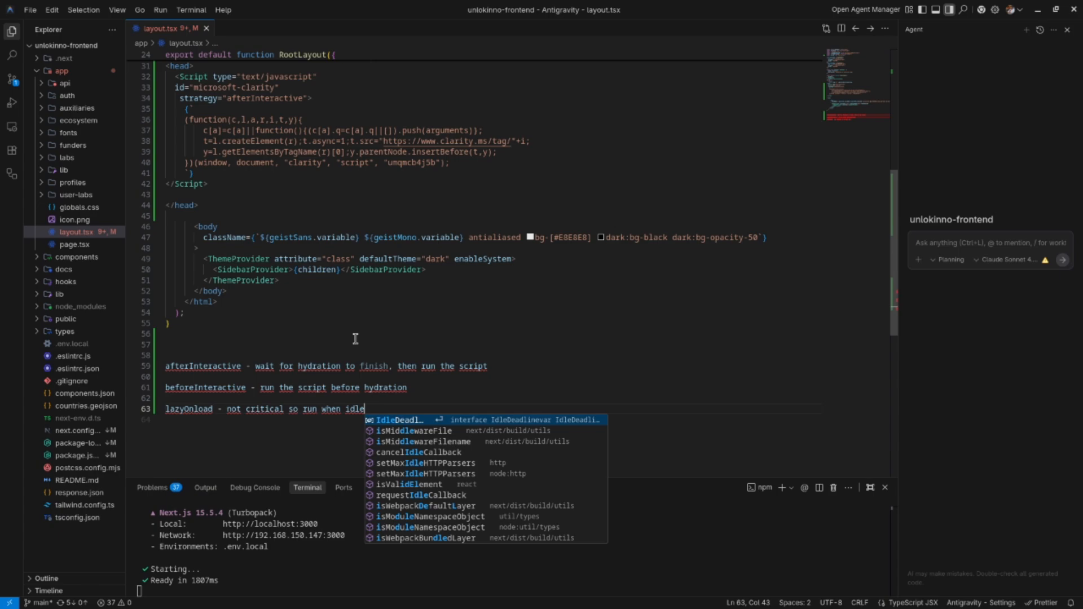
key("Escape")
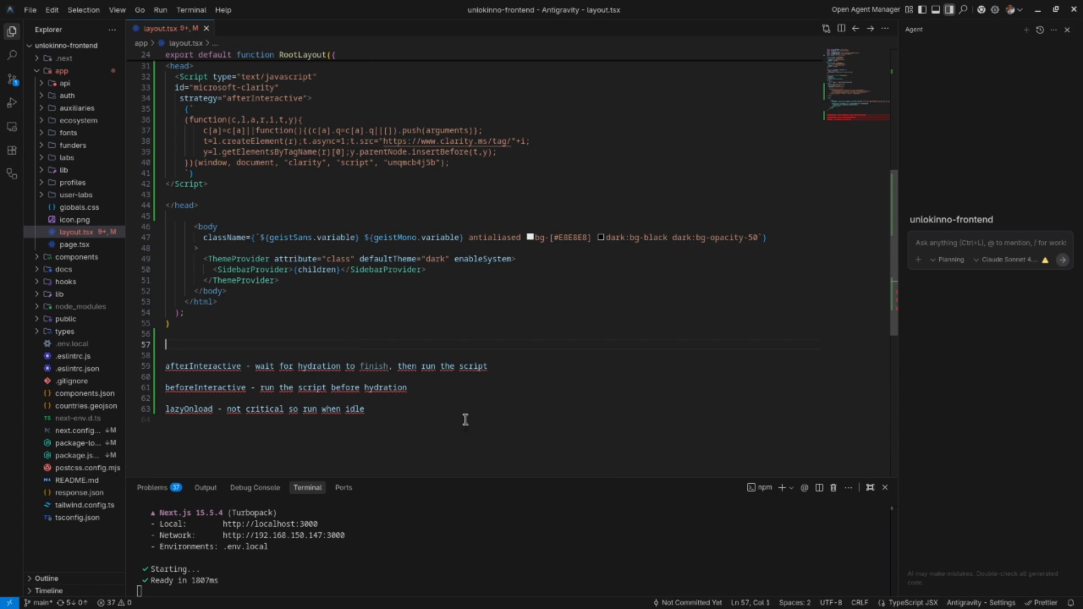
key("ctrl+shift+Left")
key("ctrl+shift+Left")
key("ctrl+shift+Left")
key("ctrl+shift+Left")
key("ctrl+shift+Left")
key("ctrl+shift+Left")
key("ctrl+shift+Left")
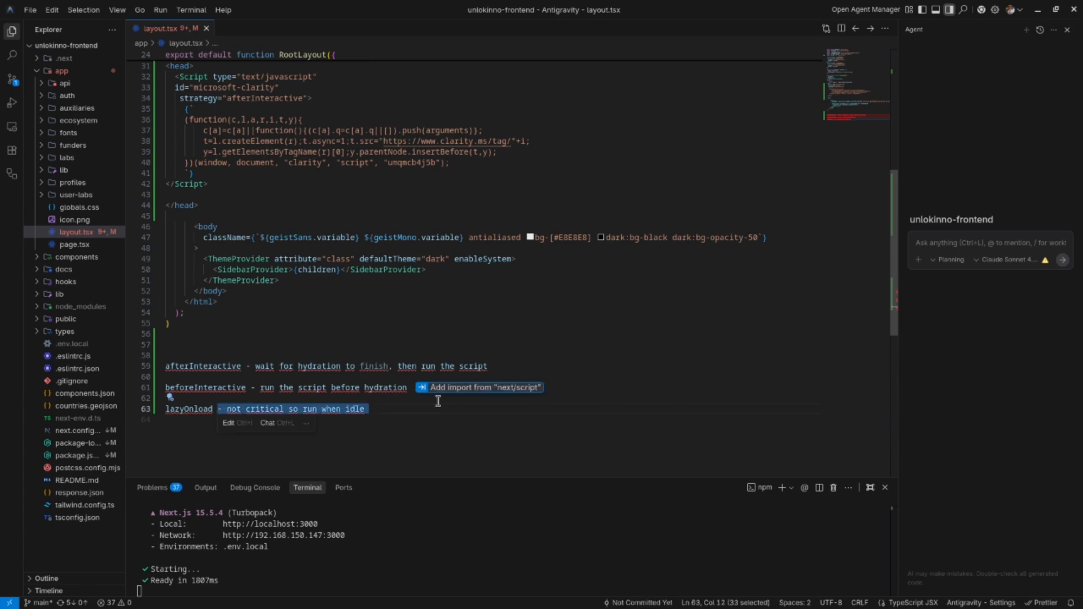
left_click(350, 436)
left_click(391, 385)
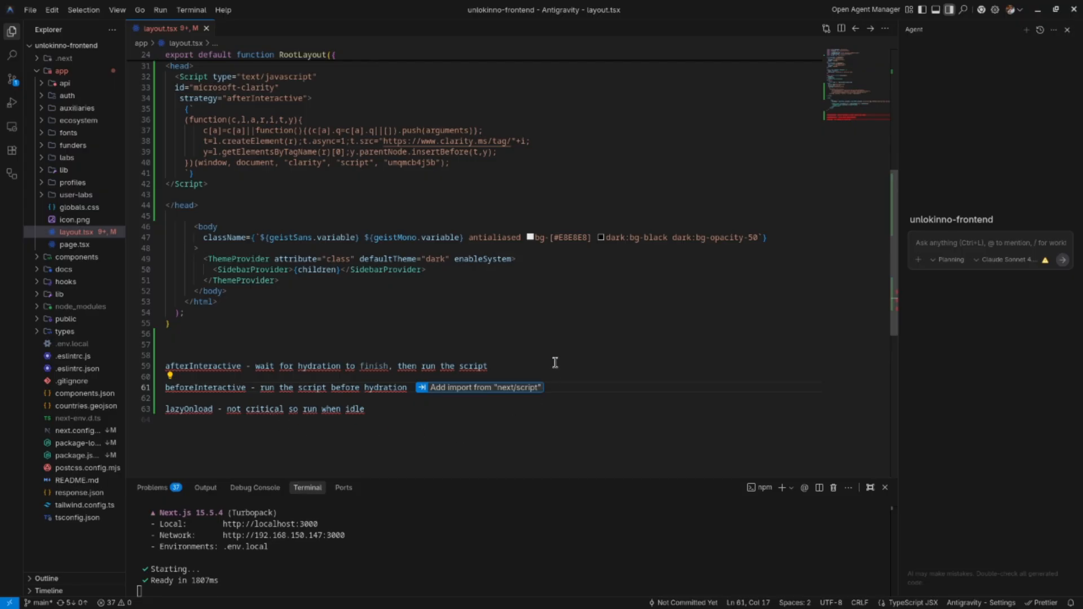
left_click(536, 333)
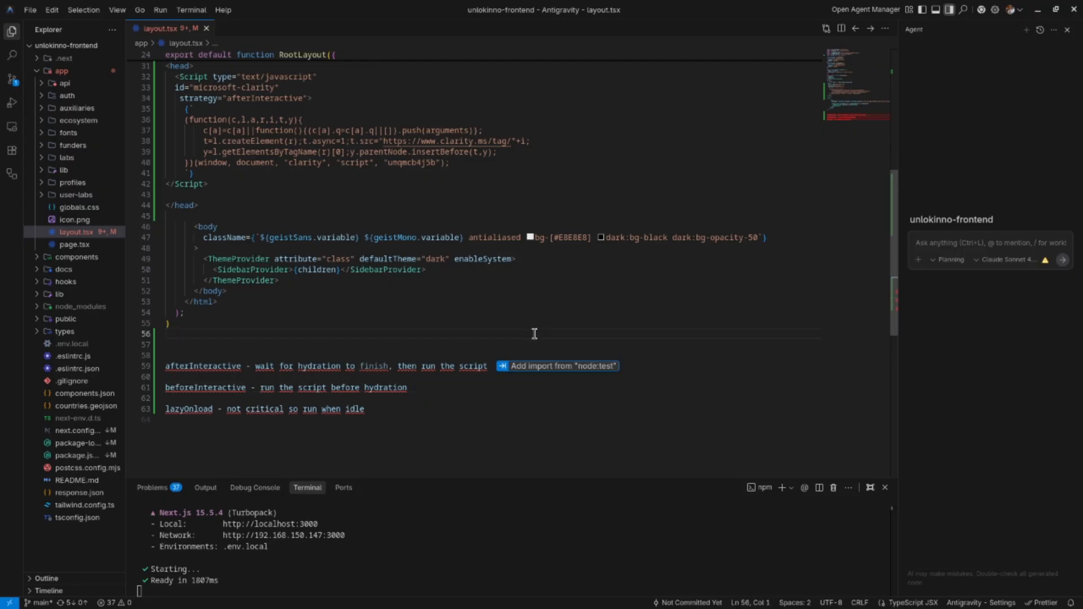
Delete all the strategy notes and blank lines below the RootLayout function in layout.tsx.
left_click(418, 427)
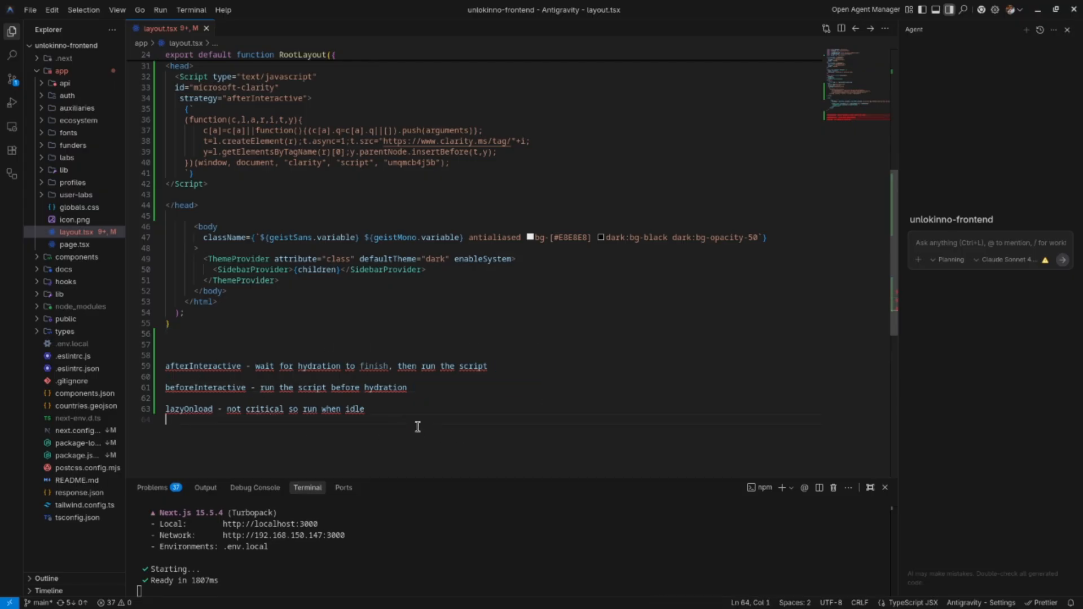
key("shift+Up")
key("shift+Up")
key("shift+Up")
key("shift+Up")
key("shift+Up")
key("shift+Up")
key("shift+Up")
key("shift+Up")
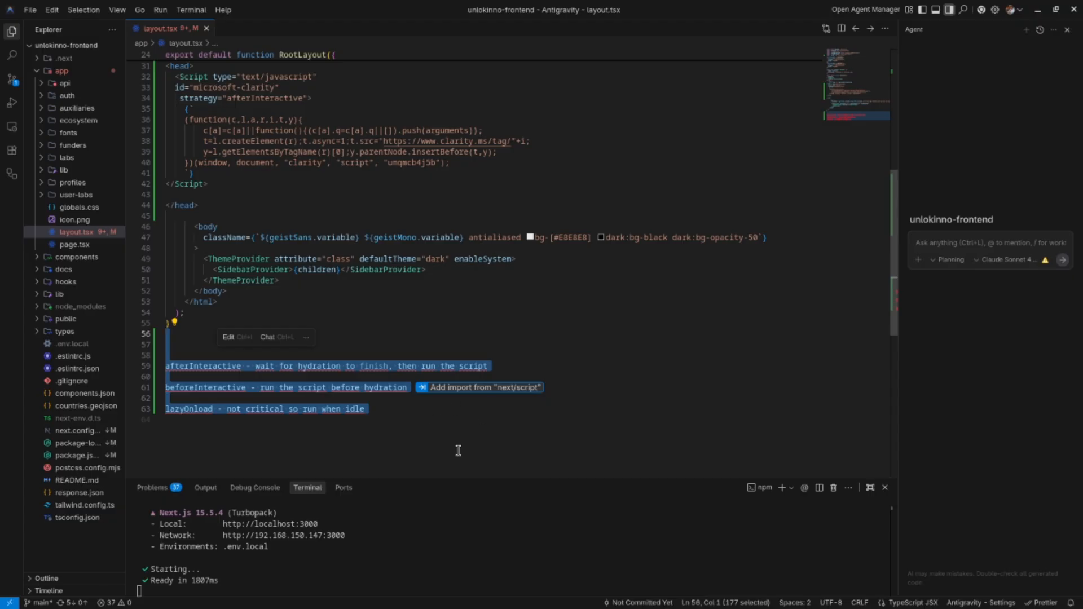
left_click(400, 322)
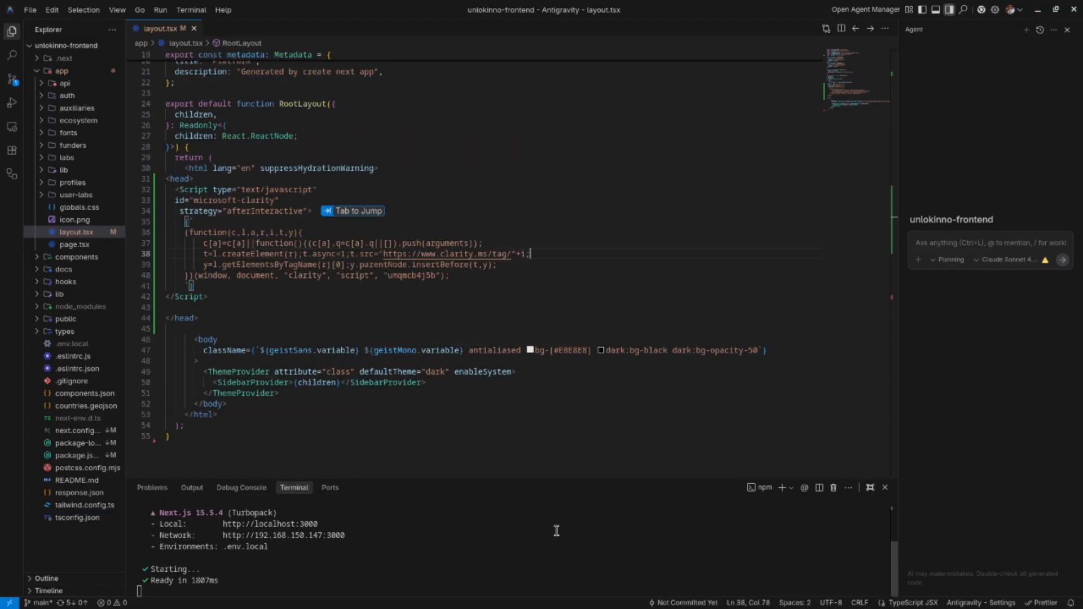
Open a second terminal beside the running dev server, with more height, and check the repository with git status.
left_click(818, 489)
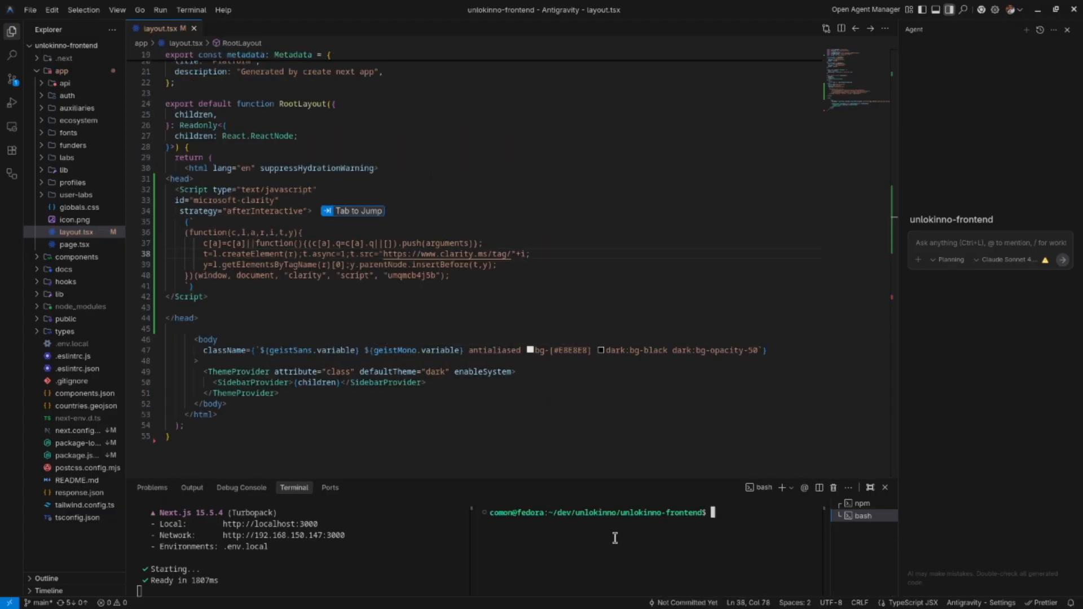
left_click_drag(601, 480, 601, 425)
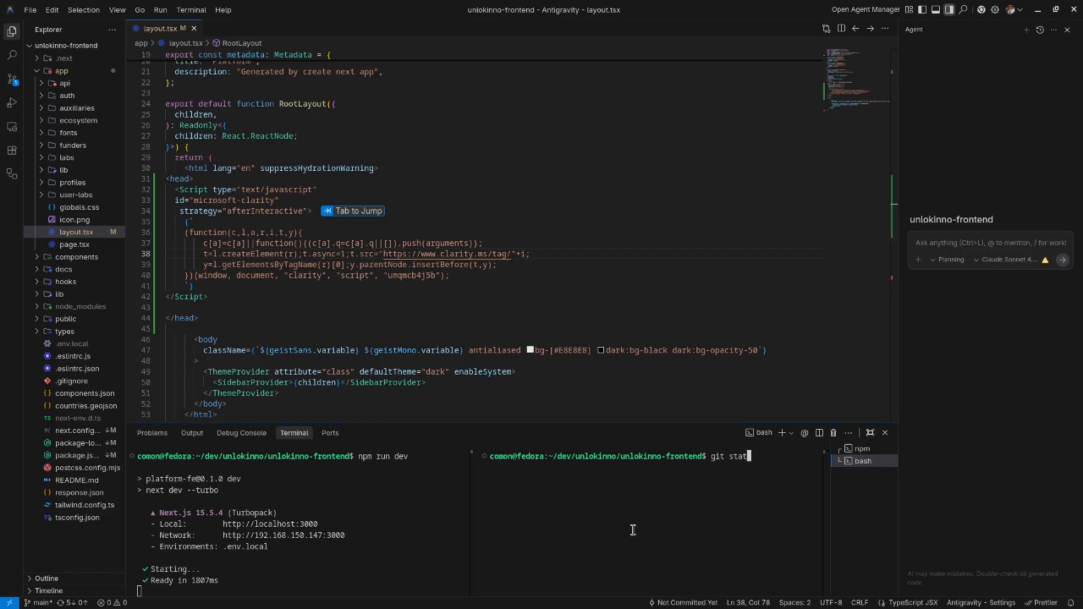
key("Return")
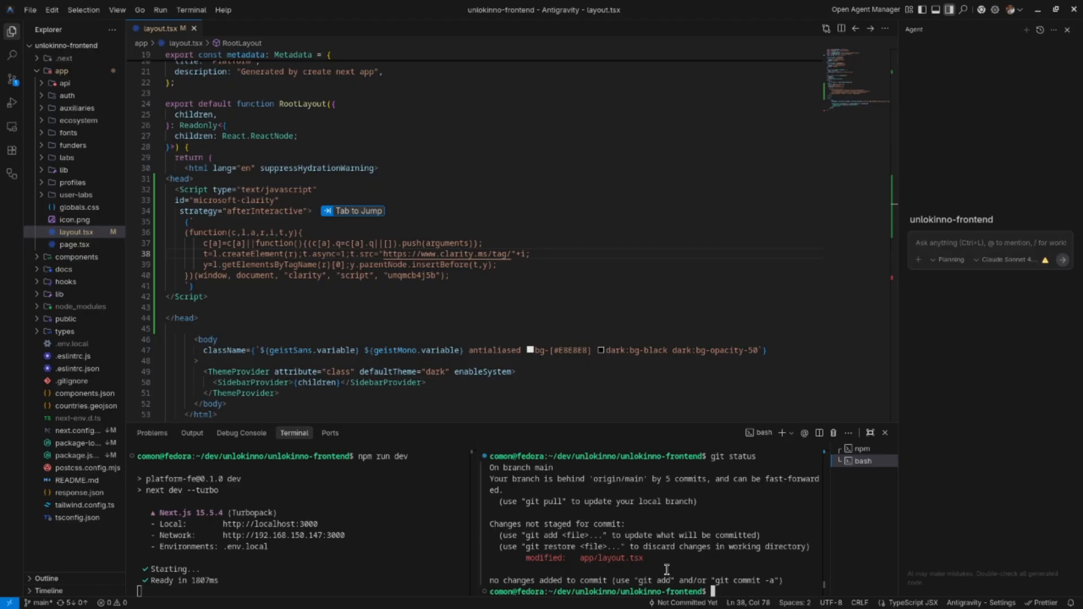
Stage app/layout.tsx in git and commit it with the message "added microsoft clarity script".
mouse_move(714, 603)
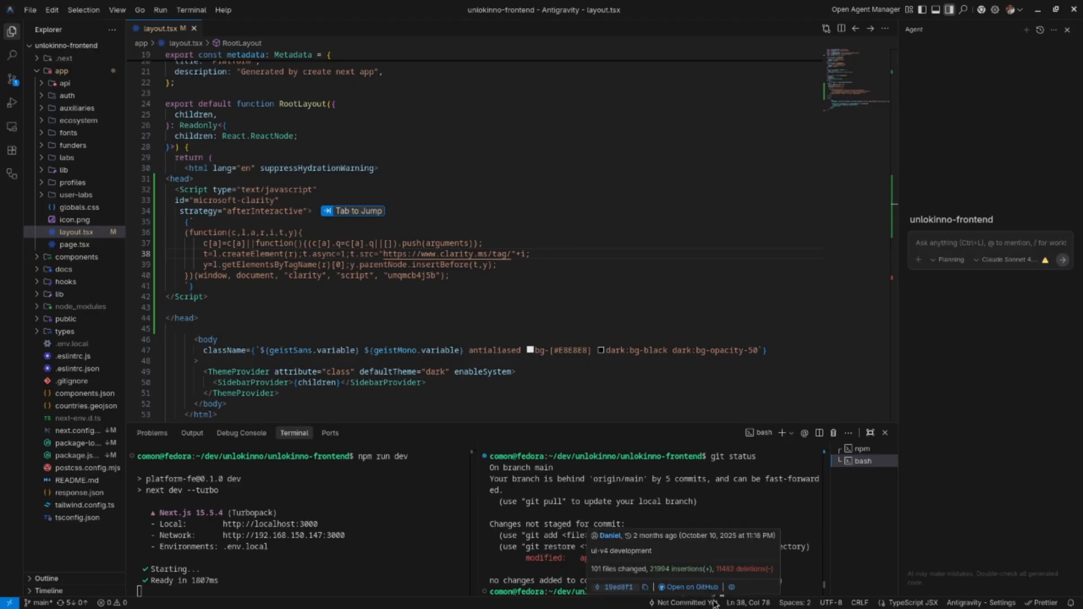
type("git add")
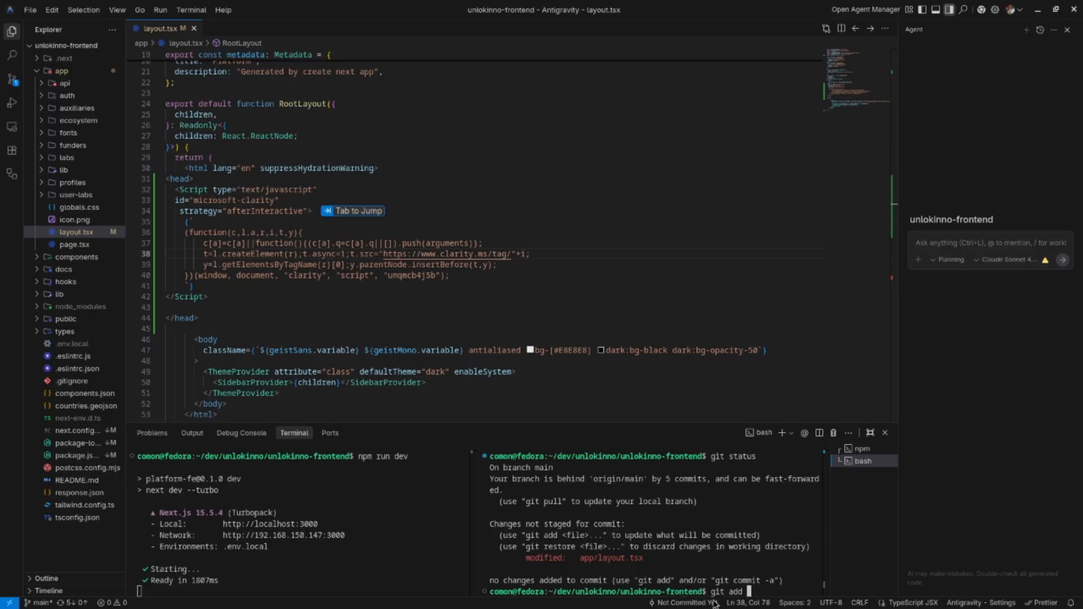
type(" app/l")
key("Tab")
key("Return")
type("git commit -m \"")
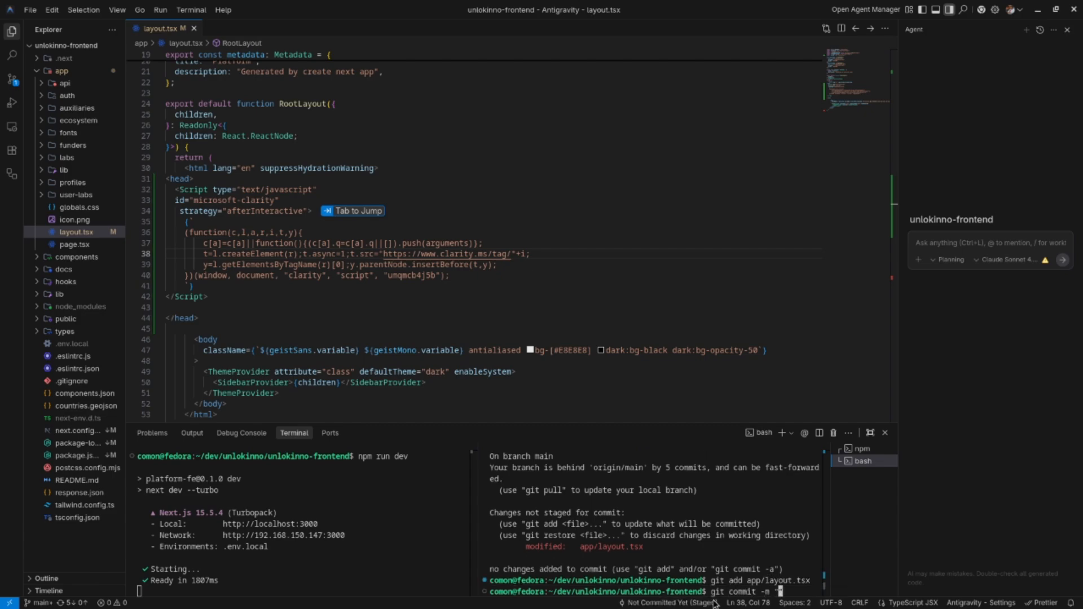
type("added microsoft clarity script\"")
key("Return")
Try to push the main branch to origin.
type("git ")
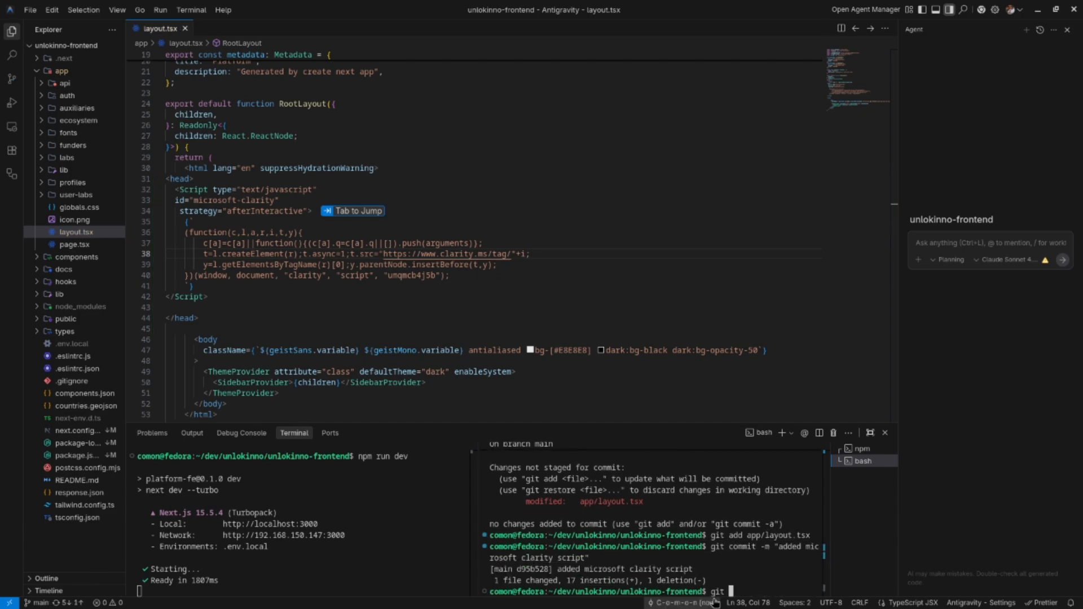
type("push origin main")
key("Return")
Make the terminal panel taller and pull the remote changes with git pull, saving the default merge commit message.
left_click_drag(576, 423, 575, 298)
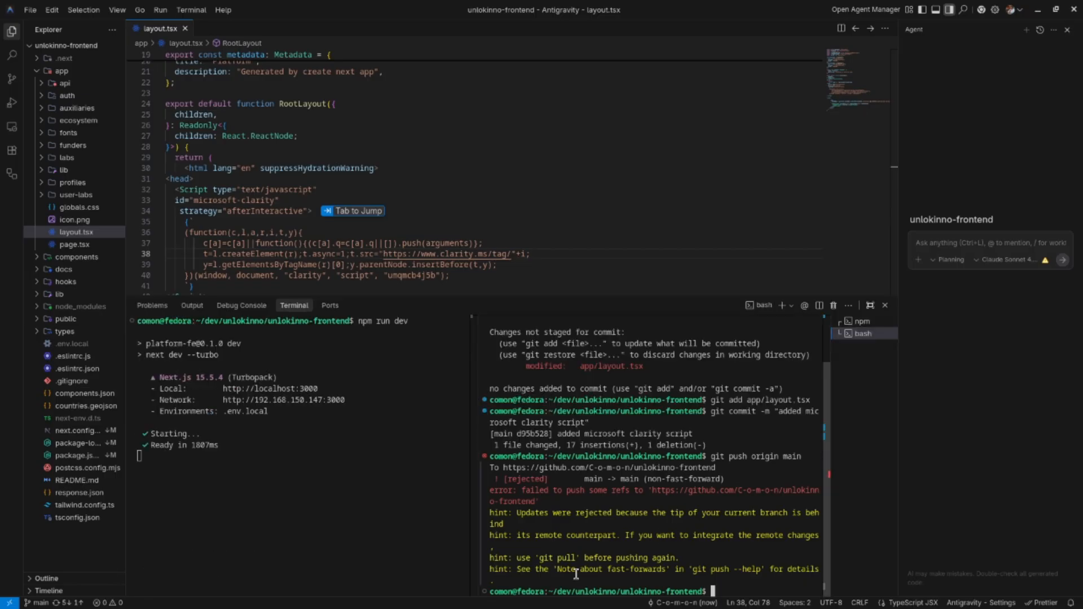
type("git pull")
key("Return")
key("ctrl+x")
key("y")
key("Return")
key("Return")
key("Return")
key("Return")
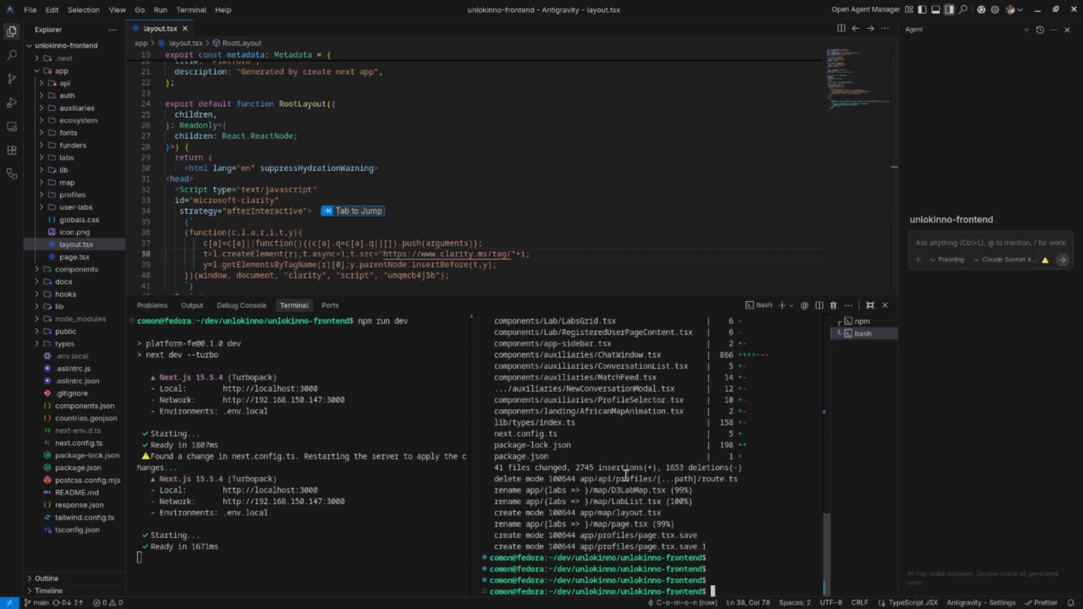
Push the merged main branch to origin again.
key("Up")
key("Up")
key("Return")
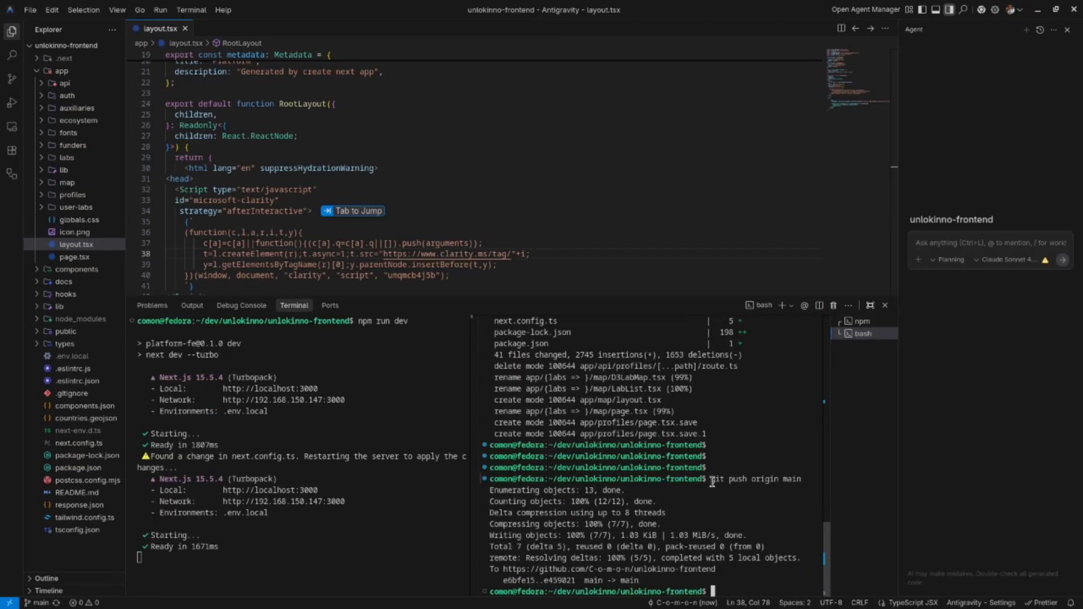
left_click_drag(712, 481, 787, 590)
left_click(701, 526)
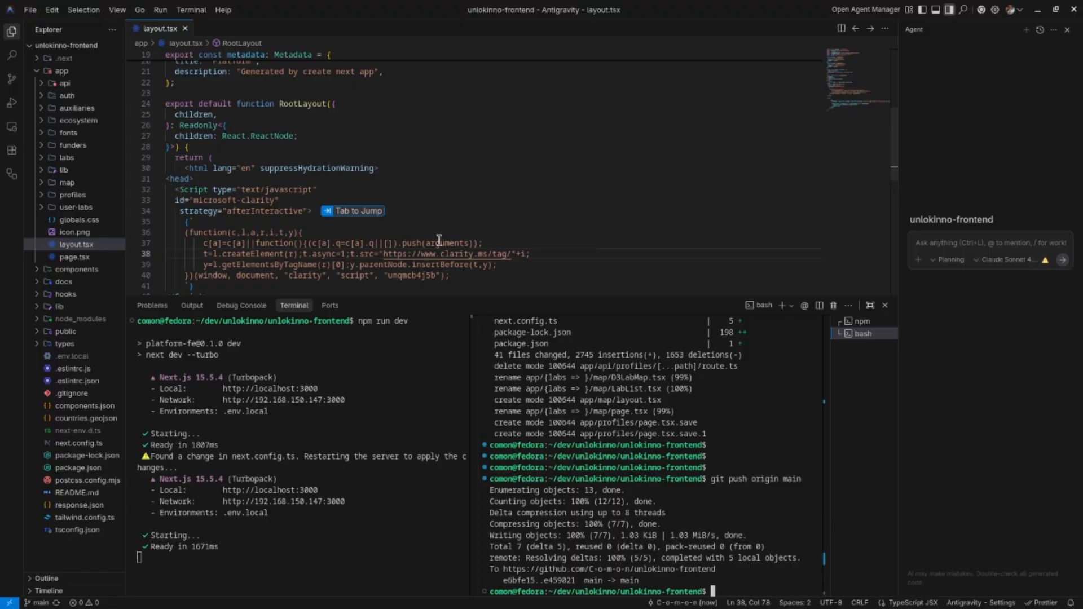
Switch to the browser and open the main branch deployments of the unlokinno-frontend app in AWS Amplify.
key("super")
left_click(711, 218)
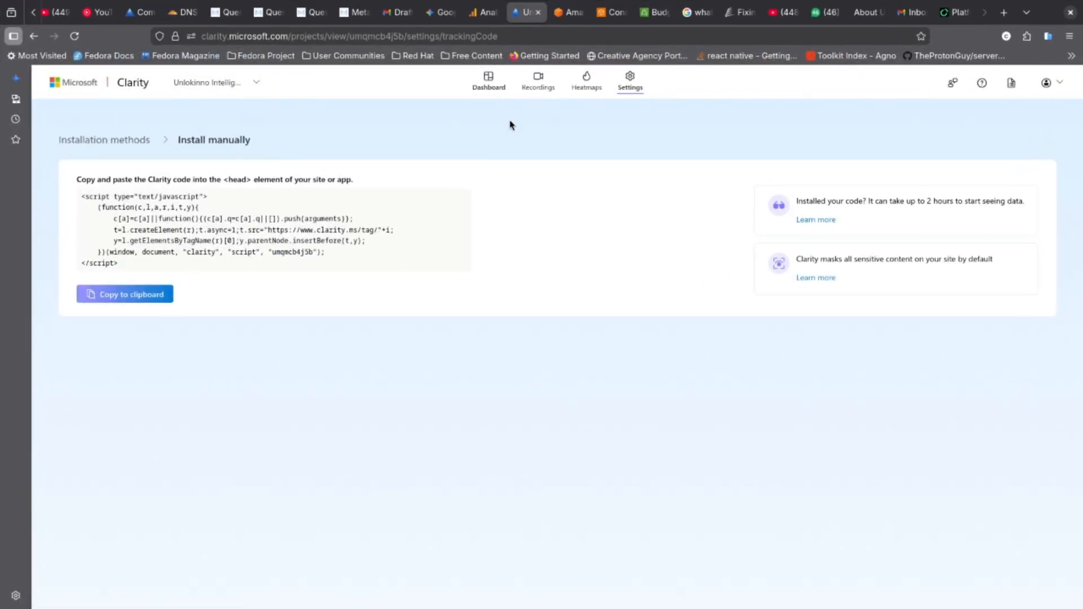
left_click(603, 14)
left_click(261, 193)
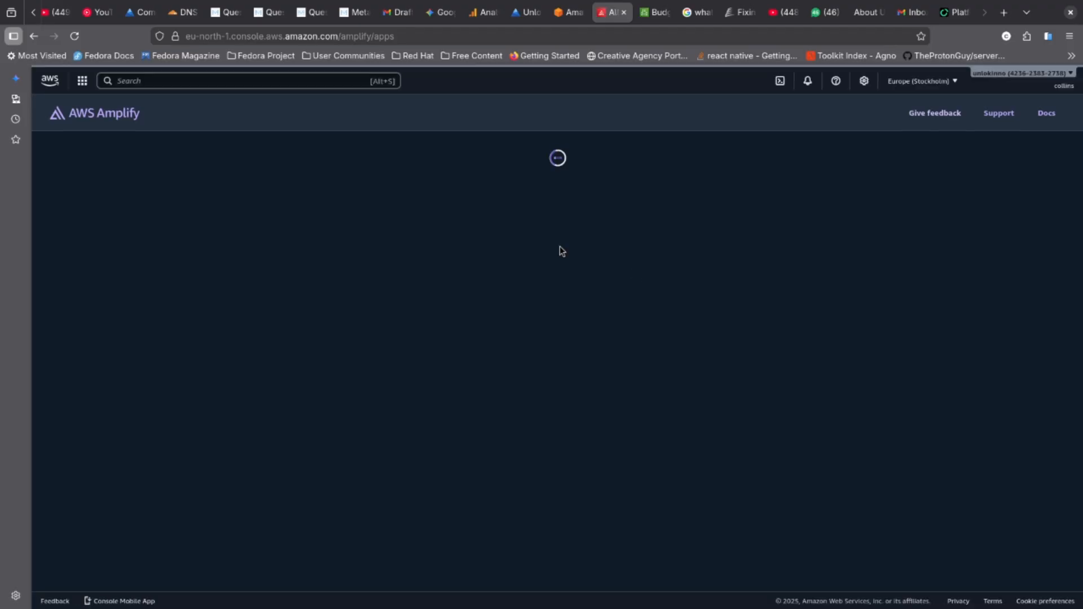
left_click(265, 438)
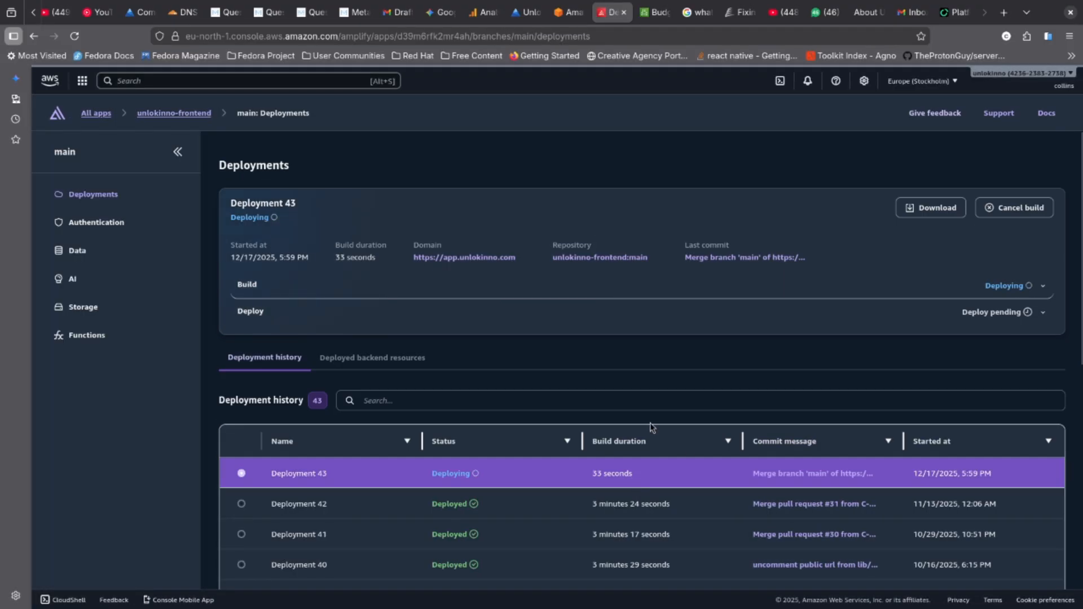
Follow the build log of Deployment 43 until the build and deploy stages finish.
scroll(719, 416, "up", 2)
scroll(788, 438, "down", 2)
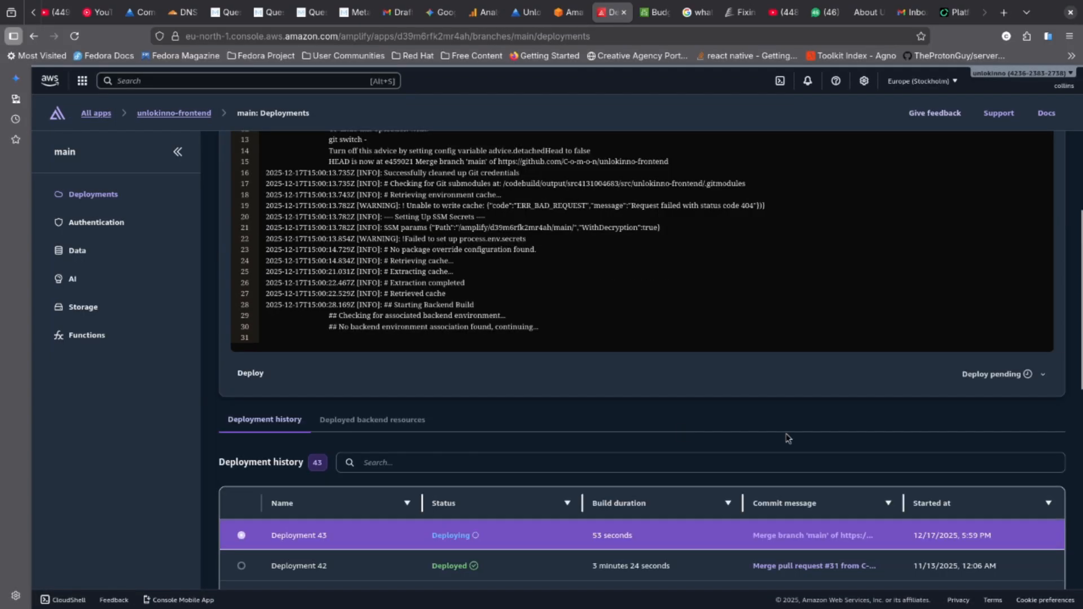
scroll(515, 488, "up", 3)
scroll(573, 374, "down", 4)
scroll(625, 475, "up", 2)
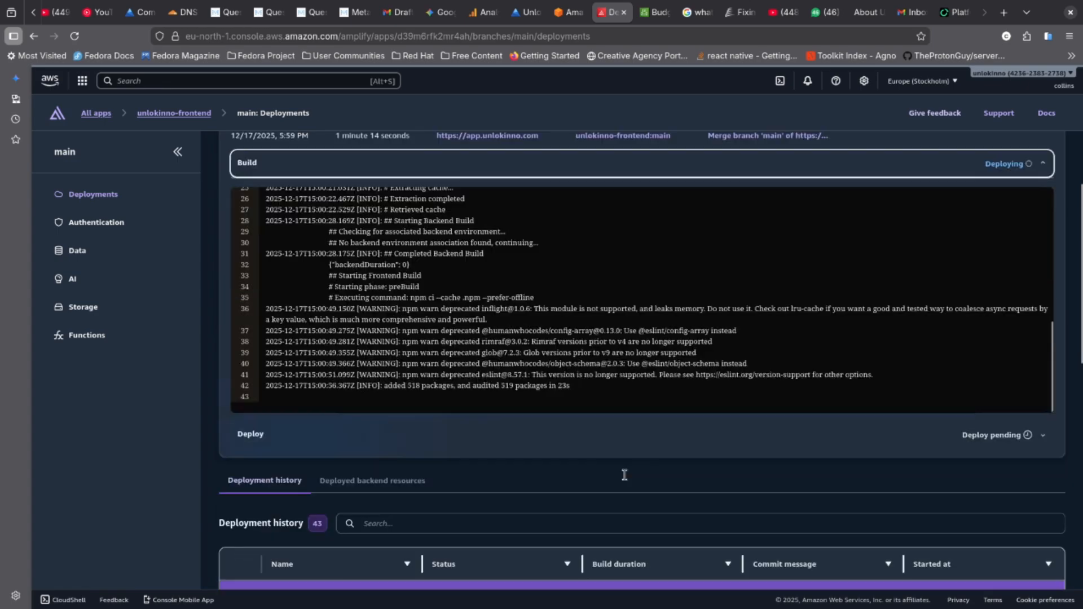
scroll(790, 395, "down", 3)
scroll(679, 324, "up", 3)
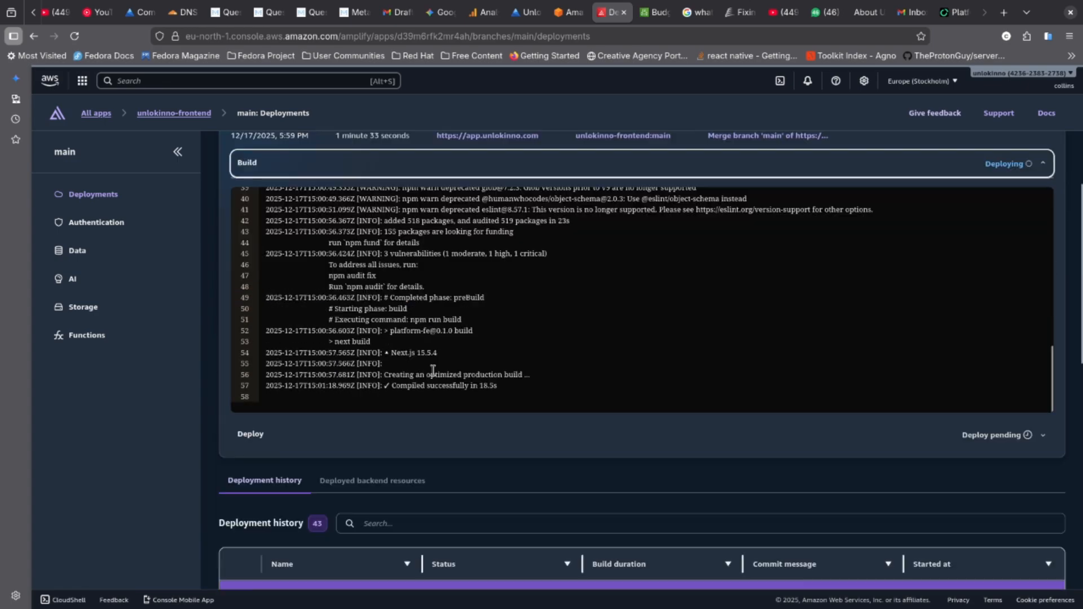
scroll(737, 410, "down", 2)
scroll(705, 384, "up", 4)
scroll(651, 335, "down", 6)
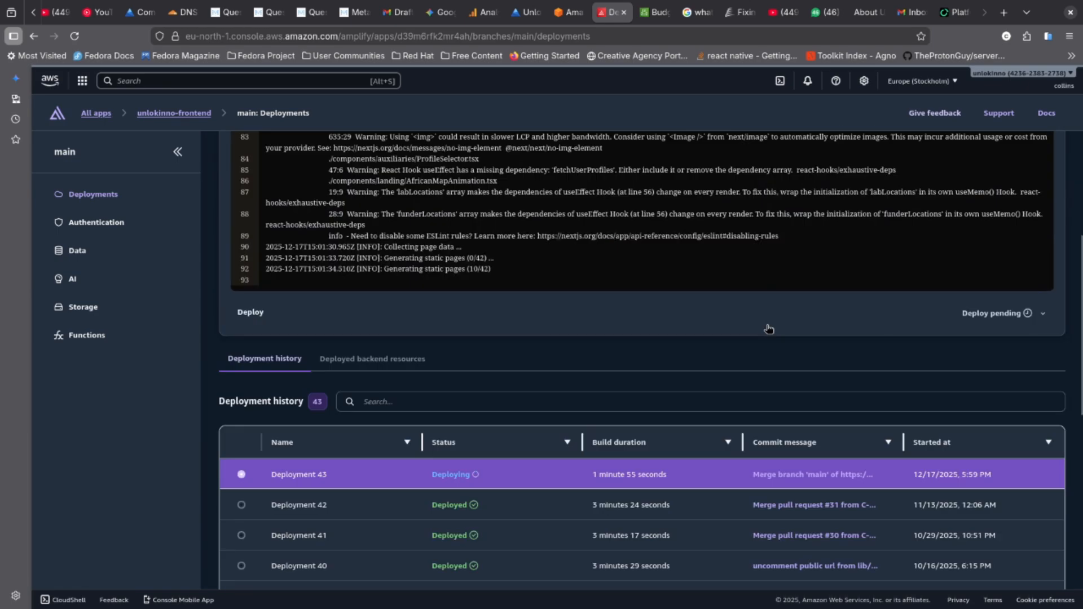
scroll(694, 337, "up", 5)
scroll(528, 424, "down", 4)
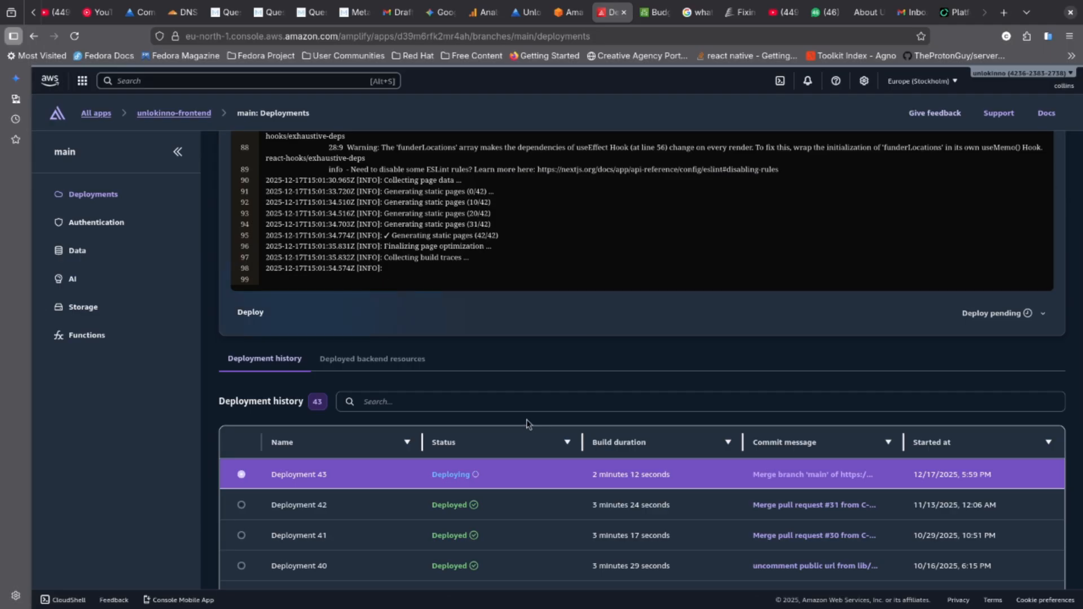
scroll(527, 424, "up", 4)
scroll(788, 481, "down", 3)
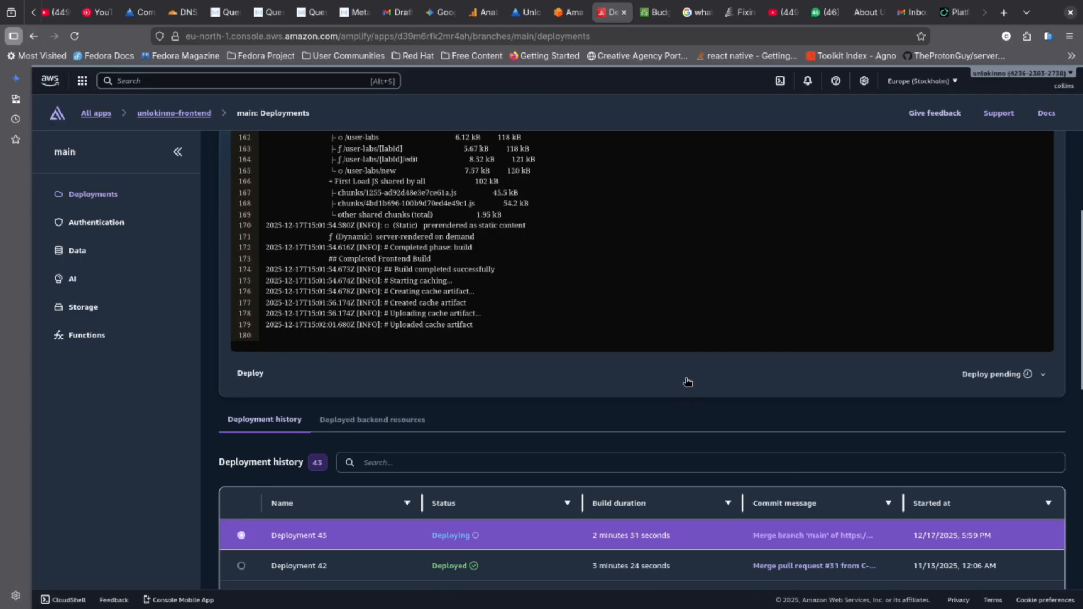
scroll(679, 363, "up", 3)
scroll(621, 361, "down", 4)
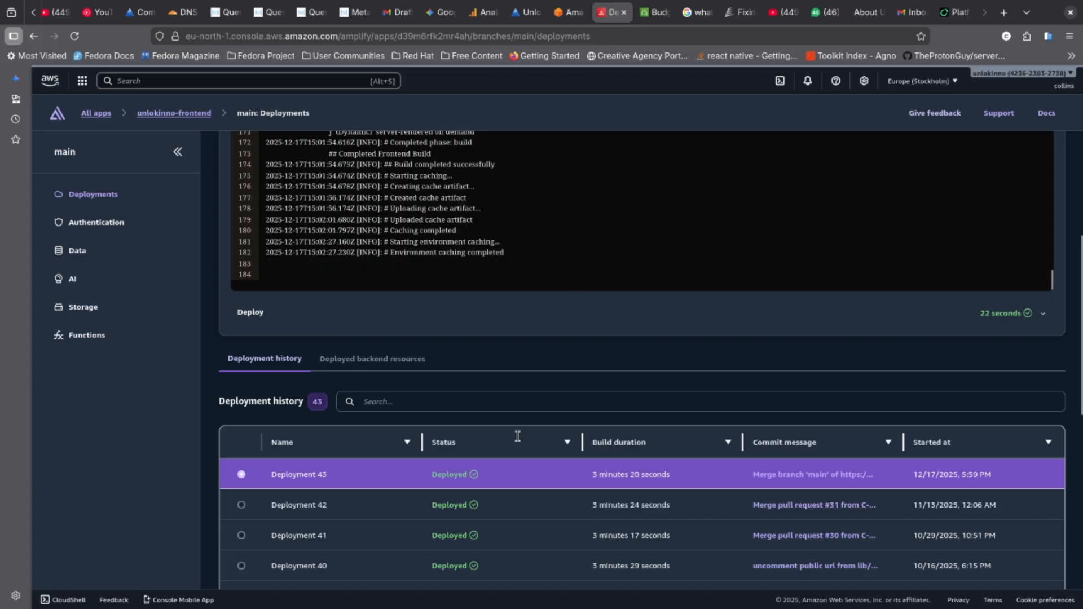
Expand the Deploy stage of Deployment 43 and read its log entries.
left_click(1042, 315)
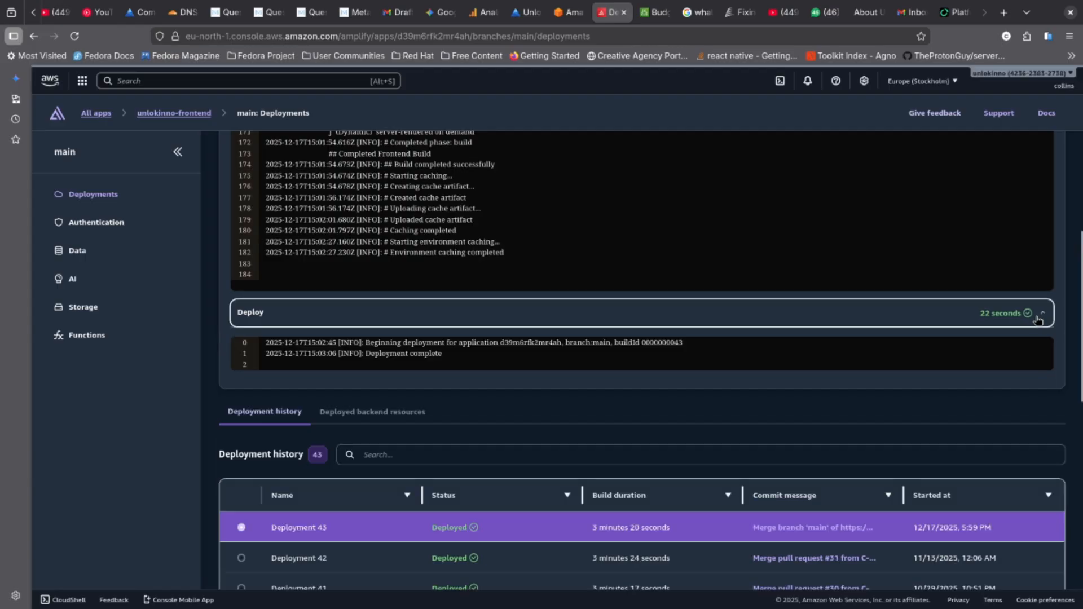
left_click_drag(517, 360, 477, 368)
left_click(670, 365)
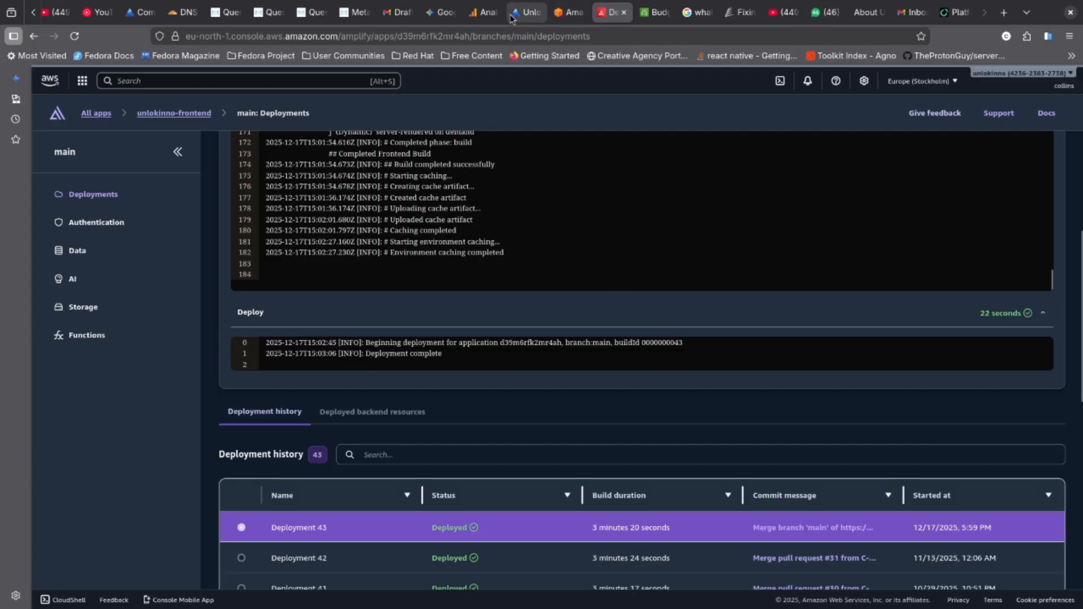
Return to Microsoft Clarity and switch from the current project to the Comon Tech project.
left_click(528, 12)
scroll(394, 318, "up", 4)
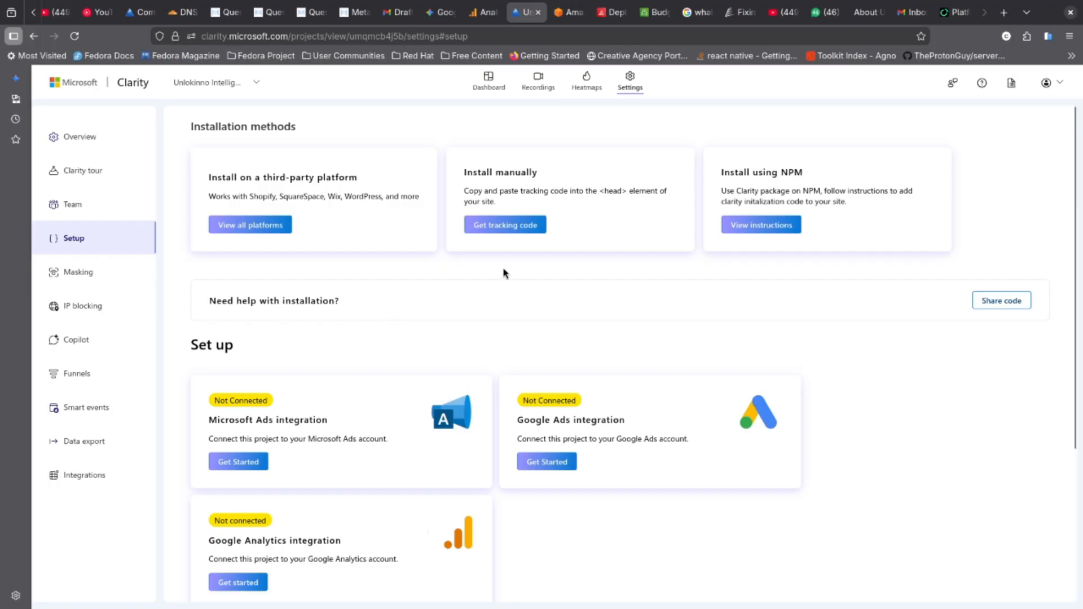
left_click(70, 43)
left_click(256, 82)
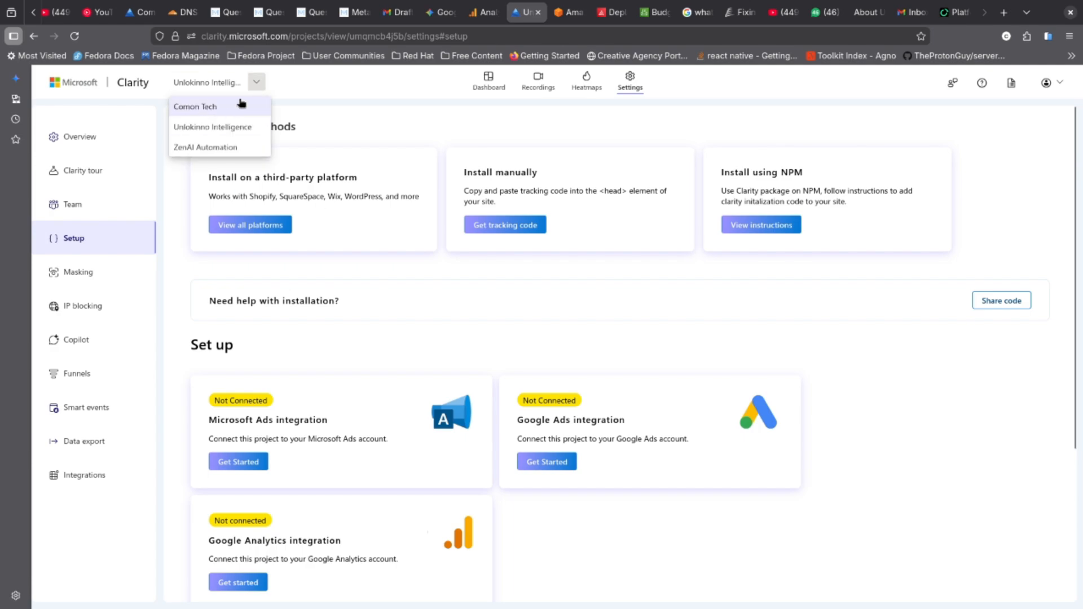
left_click(223, 108)
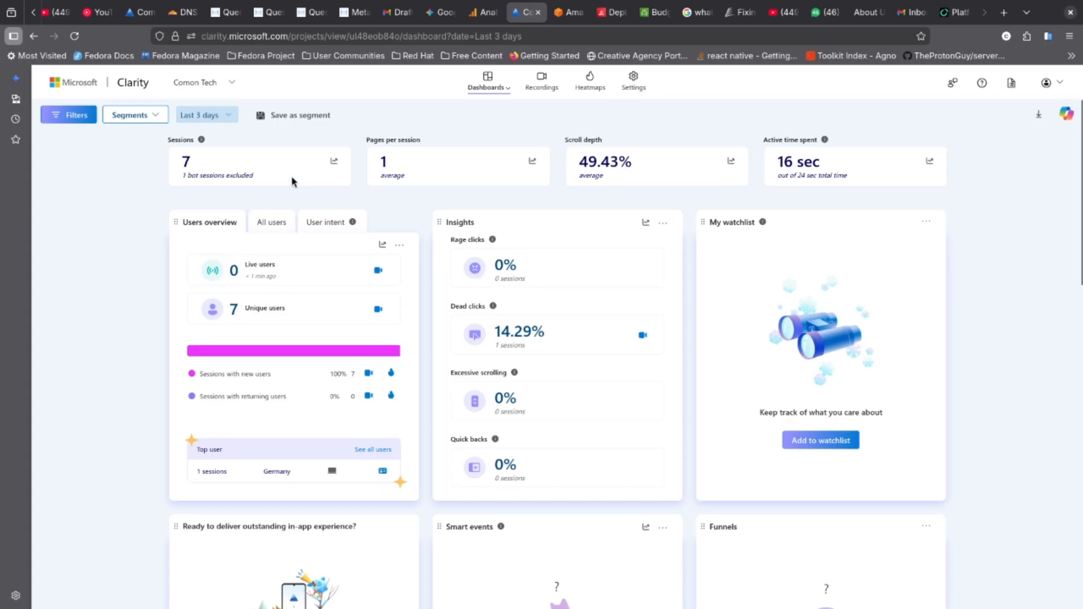
Examine the Comon Tech dashboard's sessions, pages per session, scroll depth, active time and unique users.
left_click_drag(293, 181, 106, 152)
left_click(337, 204)
left_click_drag(666, 183, 538, 145)
triple_click(574, 145)
left_click_drag(764, 140, 819, 140)
scroll(538, 269, "down", 3)
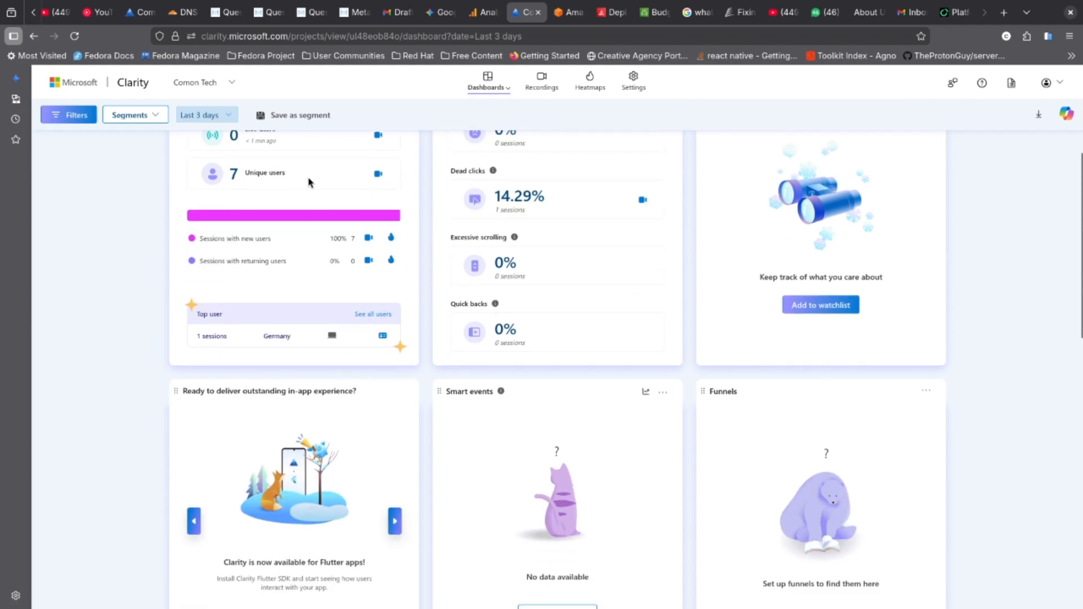
left_click_drag(309, 180, 238, 194)
scroll(564, 254, "up", 3)
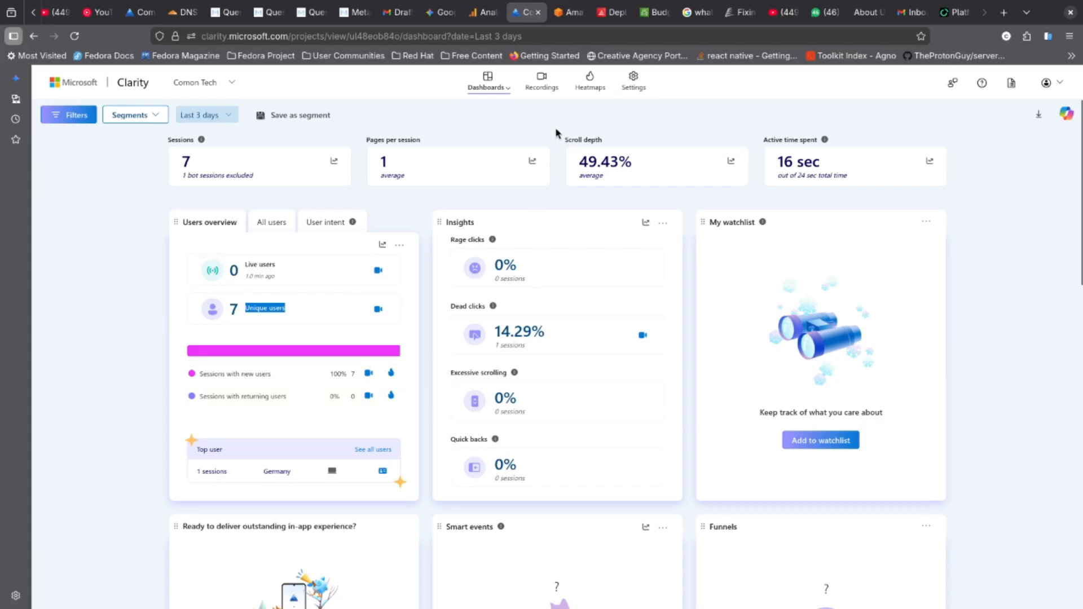
left_click(590, 84)
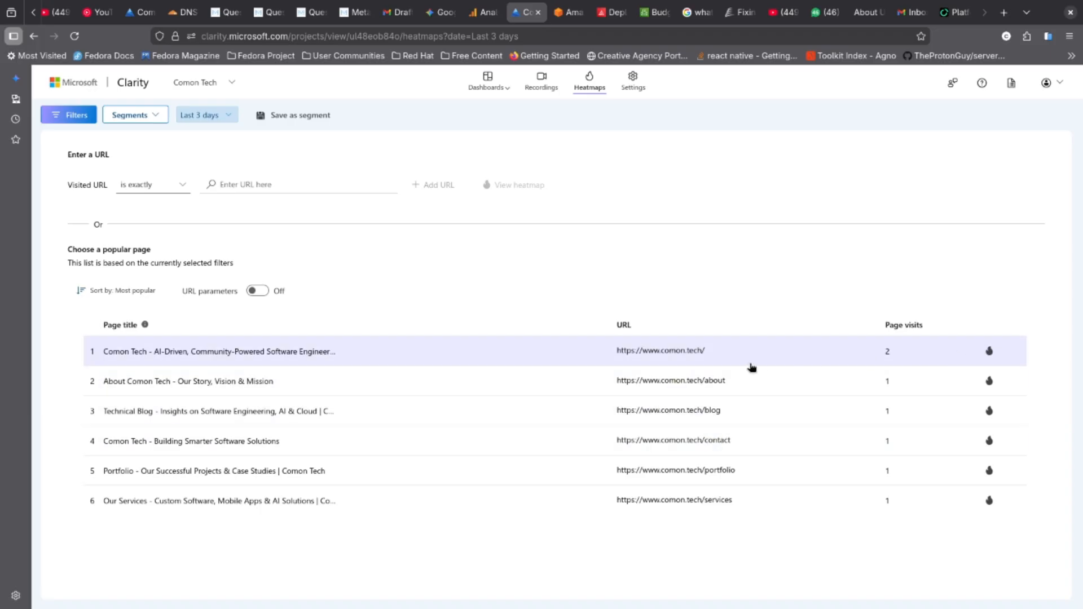
left_click(989, 351)
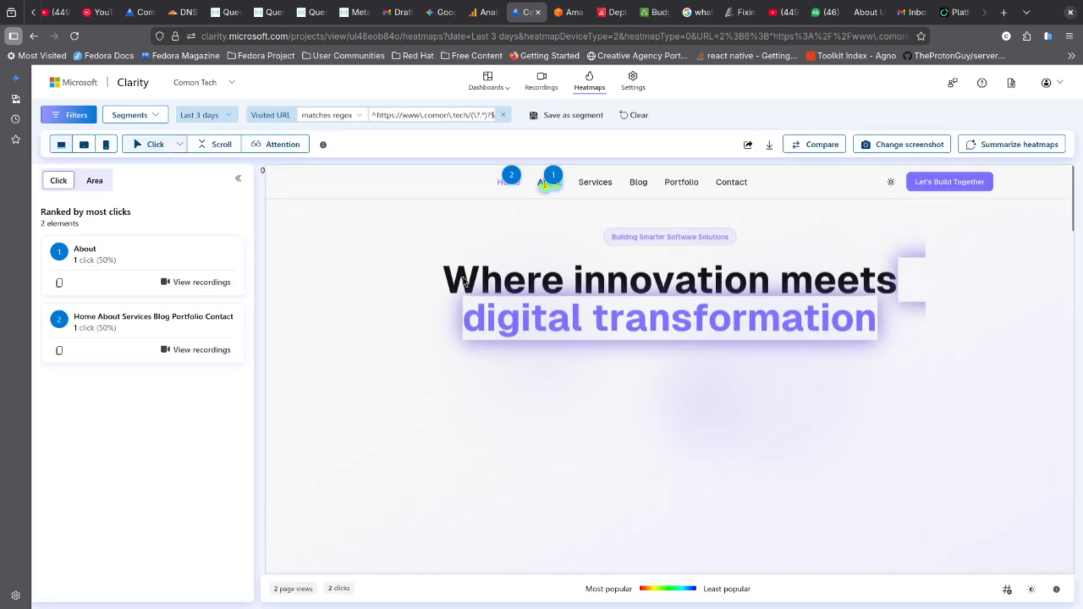
mouse_move(550, 189)
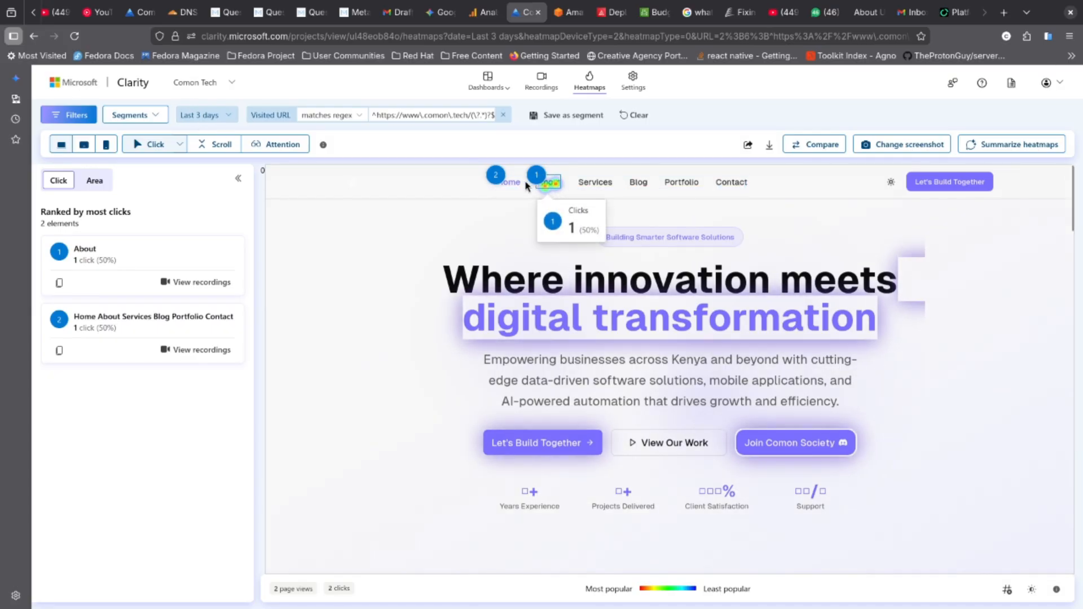
scroll(686, 316, "down", 3)
scroll(686, 316, "down", 5)
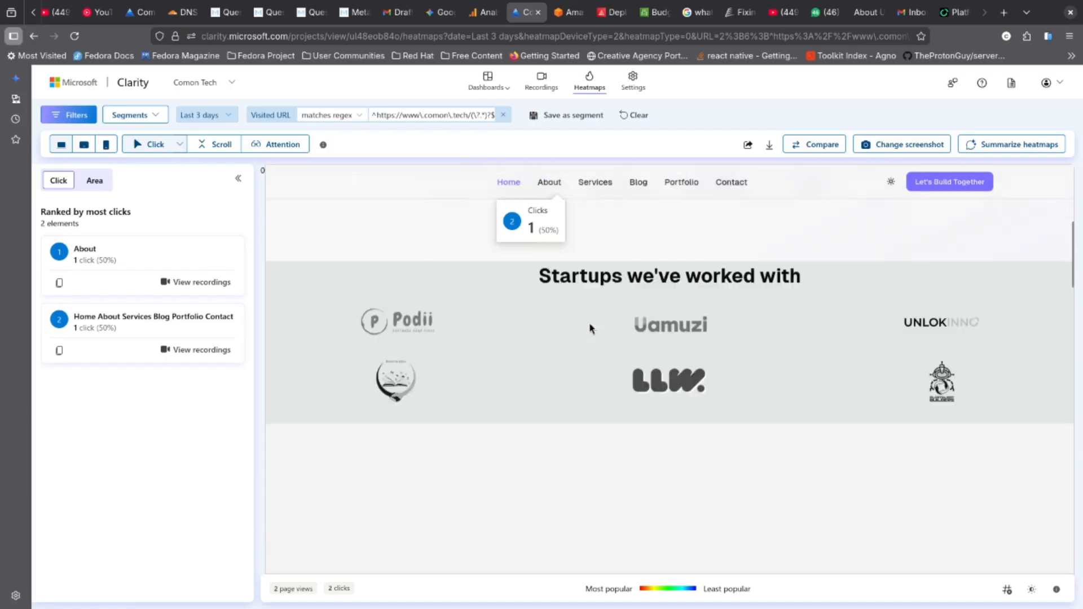
scroll(632, 265, "down", 5)
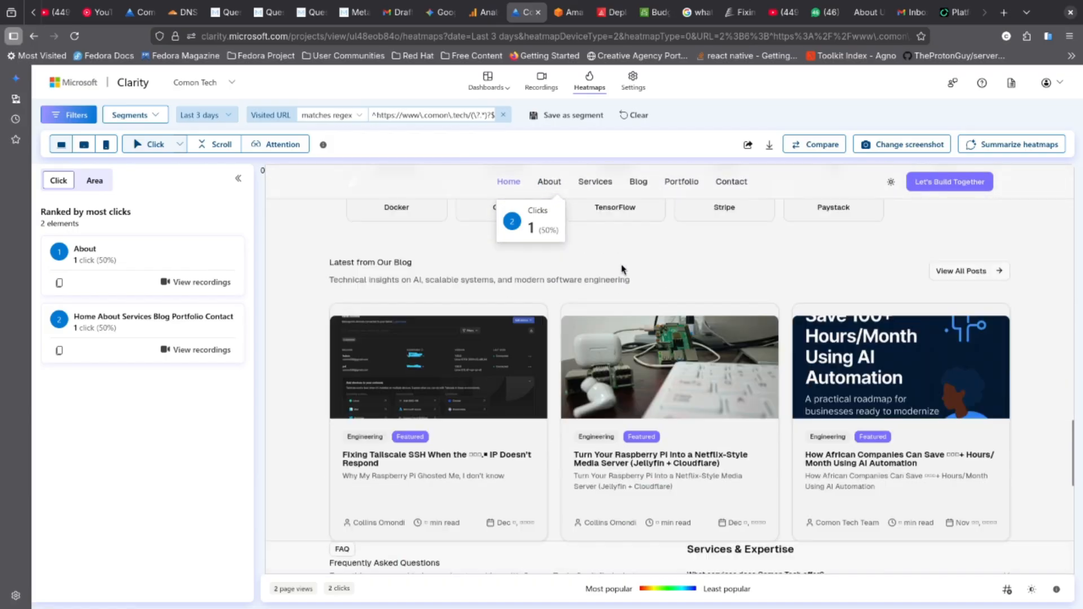
scroll(587, 316, "up", 10)
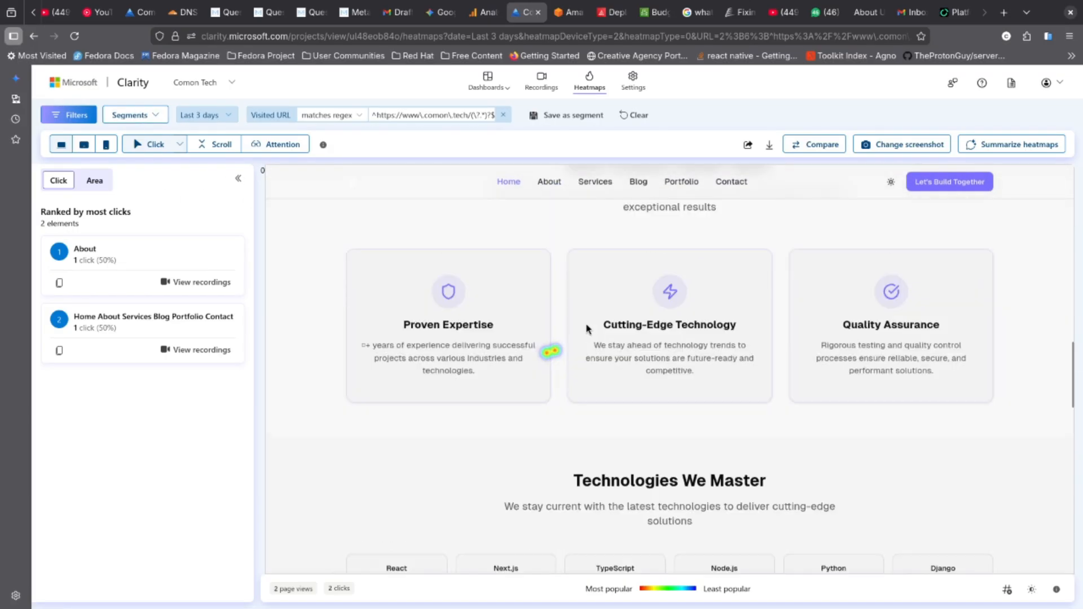
scroll(602, 332, "down", 3)
scroll(601, 330, "down", 5)
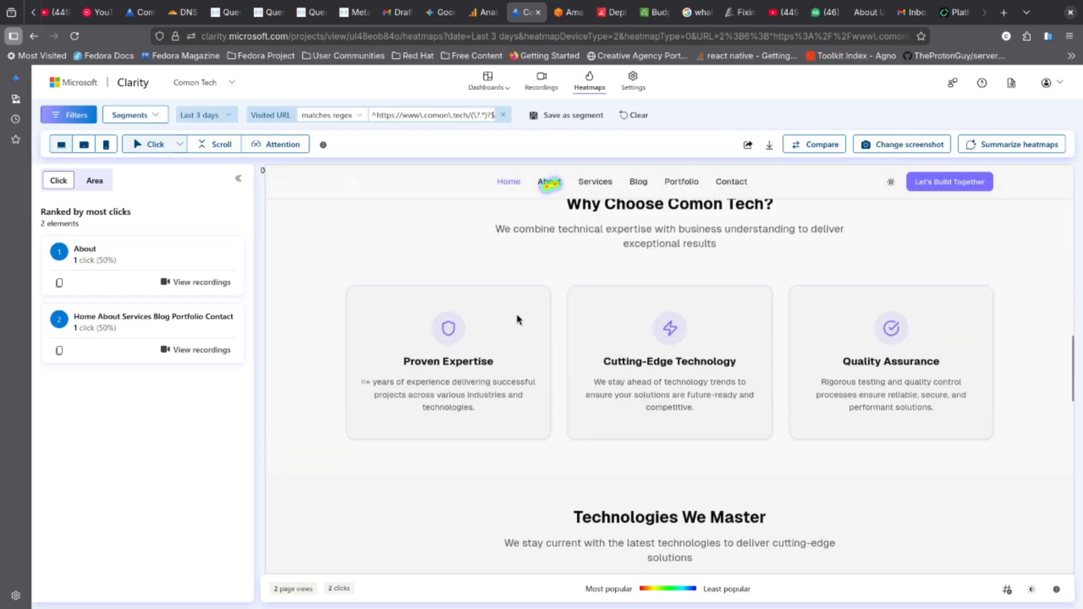
Open the scroll heatmap for the Comon Tech home page and examine how far visitors scrolled down to its footer.
left_click(215, 144)
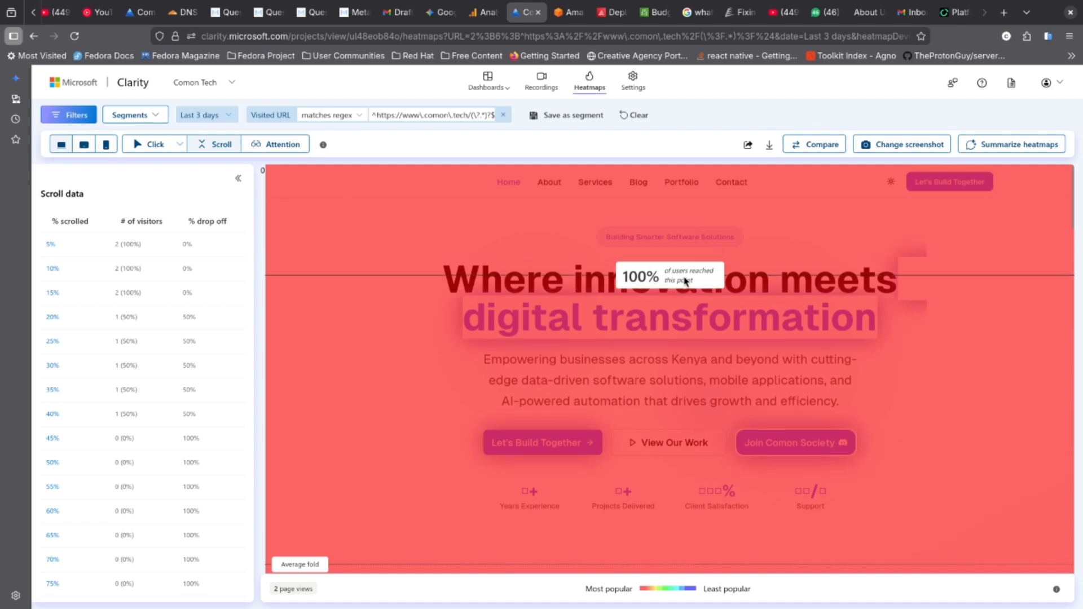
scroll(685, 282, "down", 5)
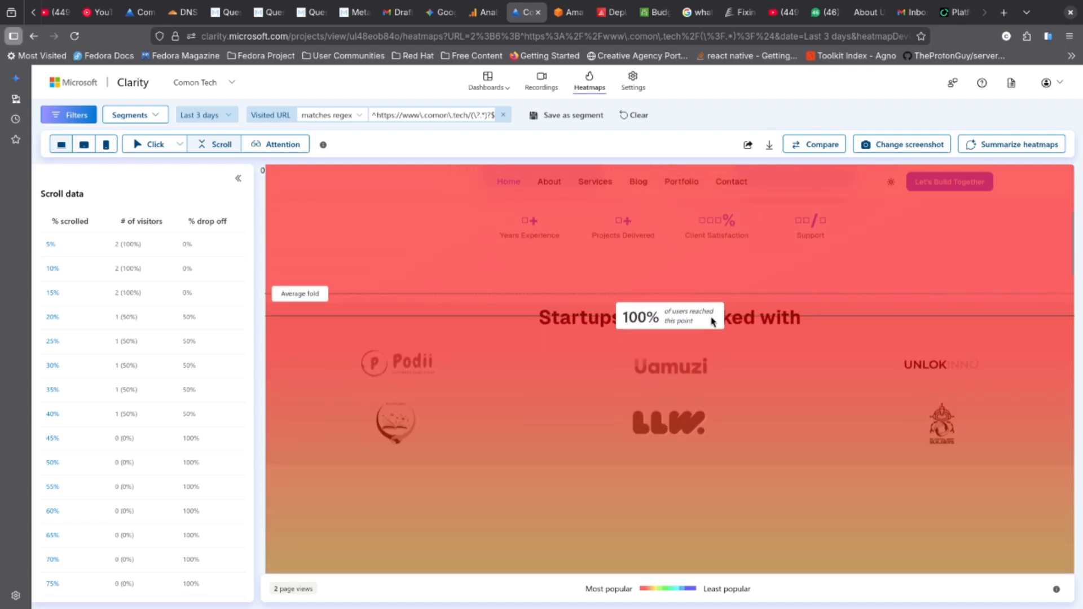
scroll(677, 333, "down", 3)
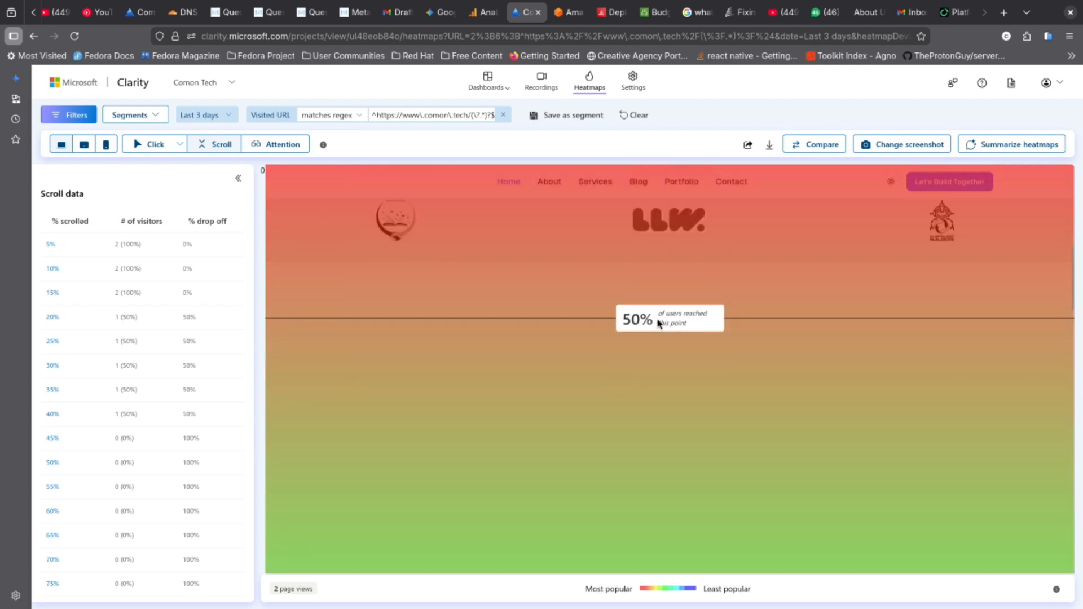
scroll(631, 344, "down", 5)
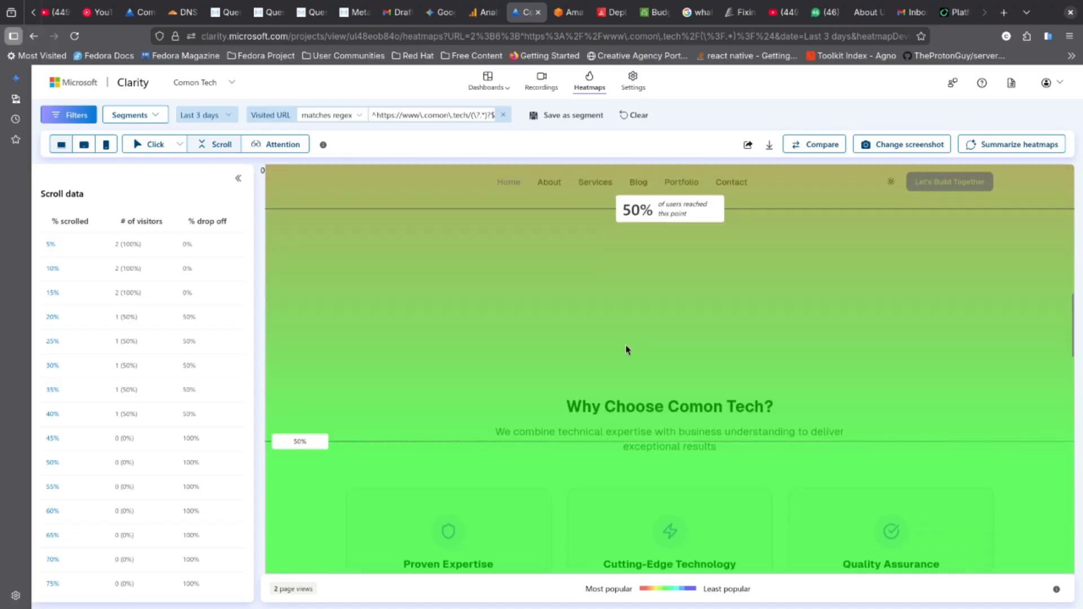
scroll(649, 356, "down", 5)
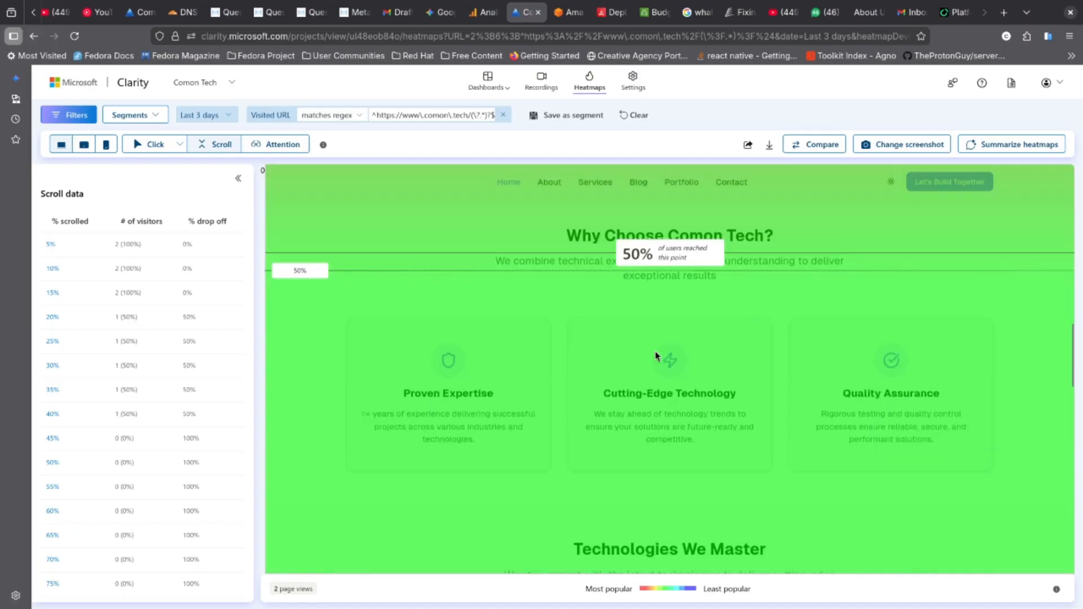
scroll(648, 354, "down", 4)
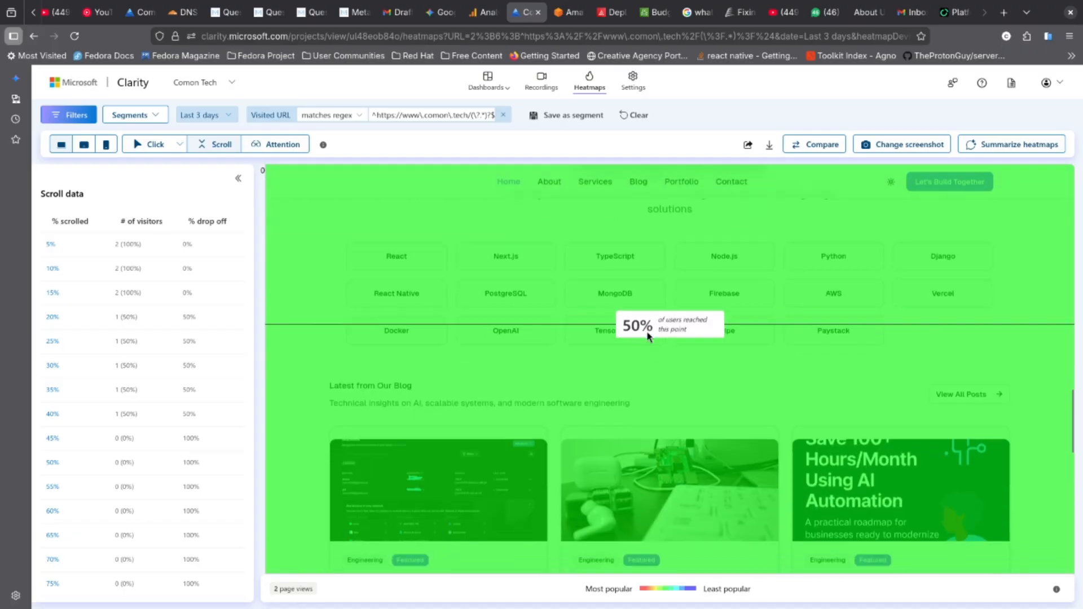
scroll(631, 289, "down", 6)
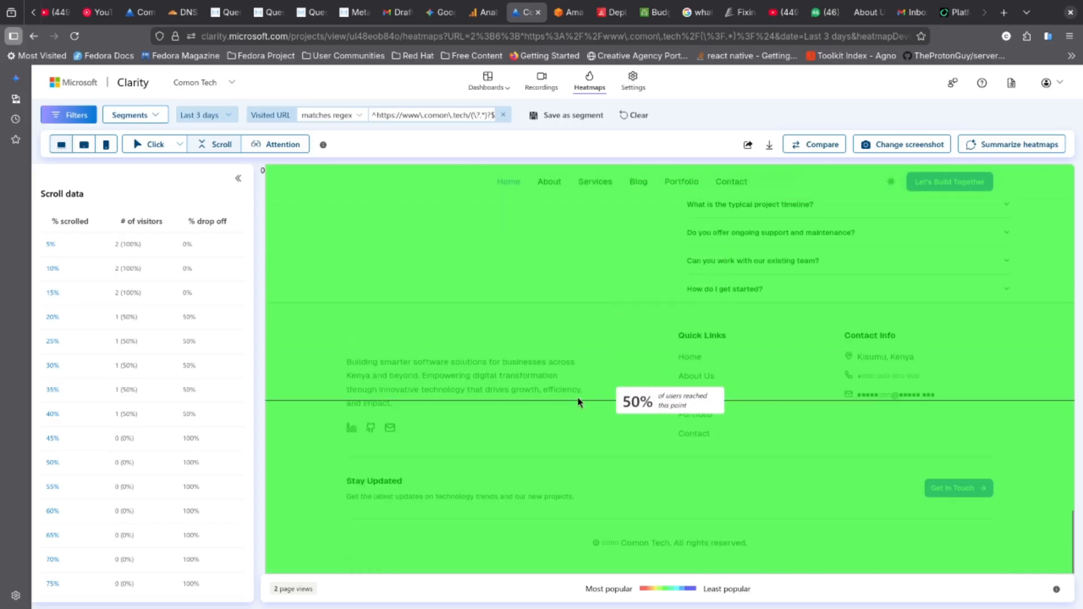
scroll(395, 384, "up", 15)
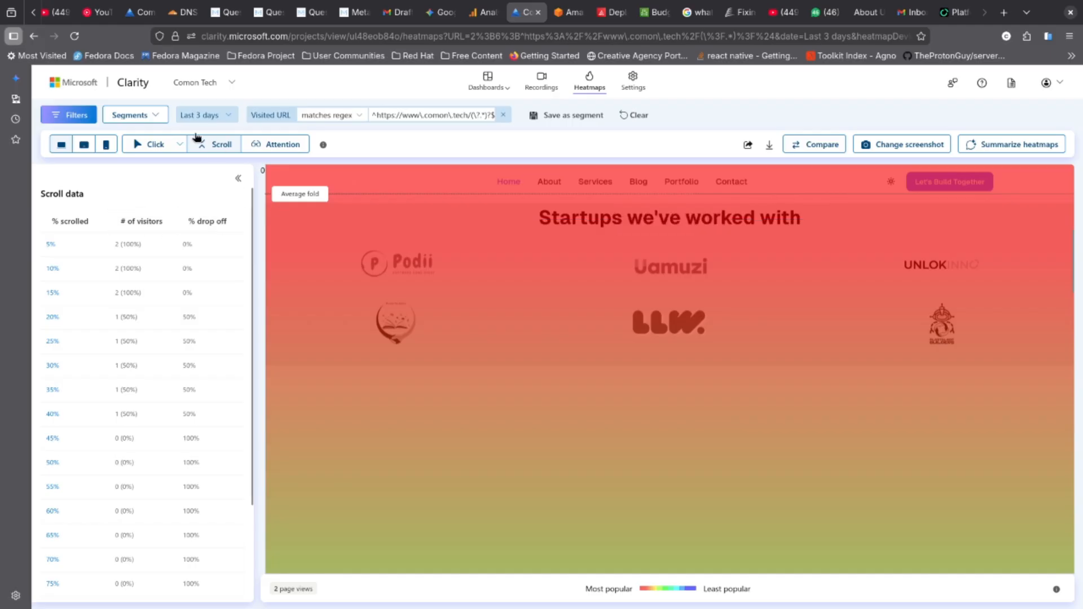
Revisit the click heatmap, open the attention heatmap and examine the average time spent along the whole page.
left_click(141, 145)
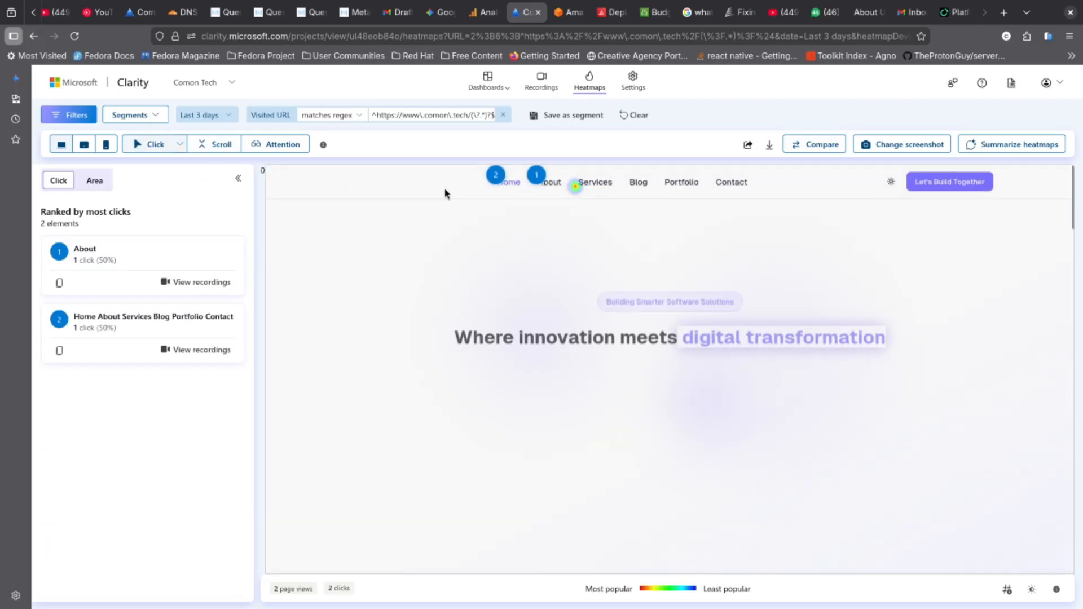
left_click(279, 145)
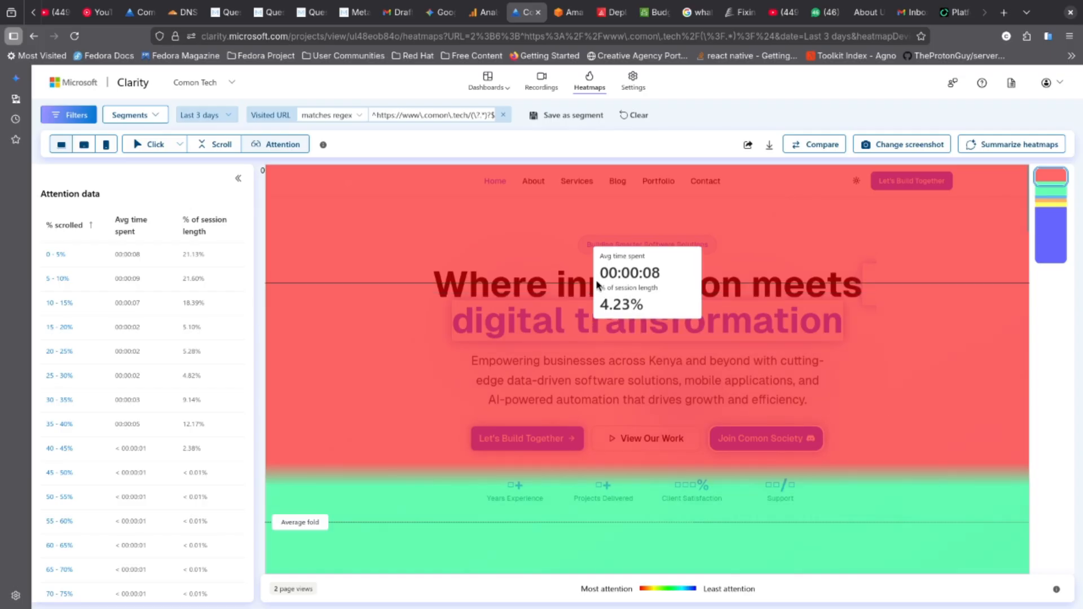
scroll(695, 287, "down", 5)
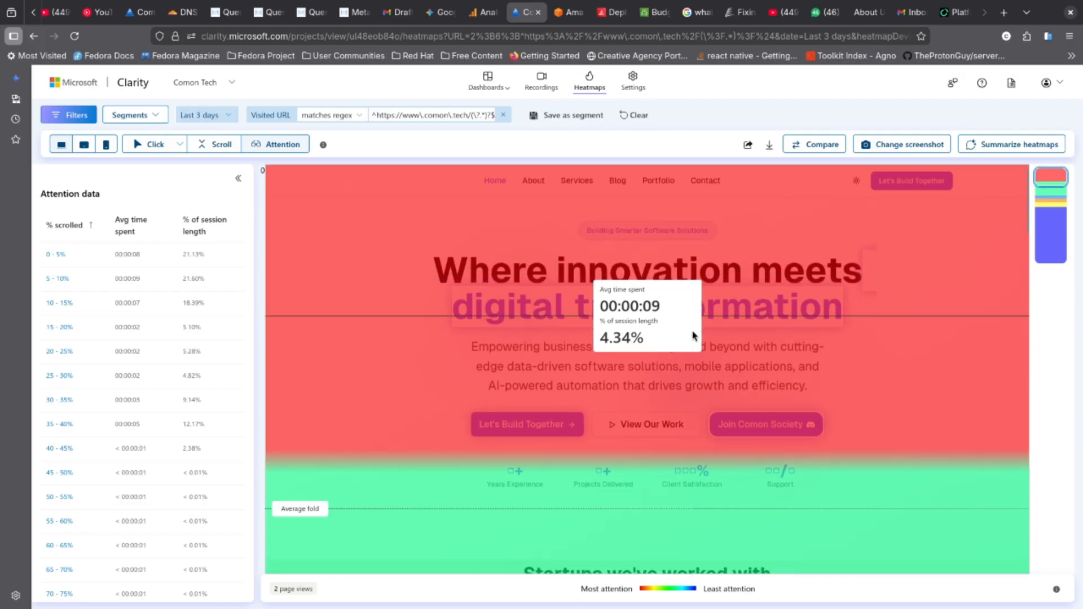
scroll(615, 330, "down", 8)
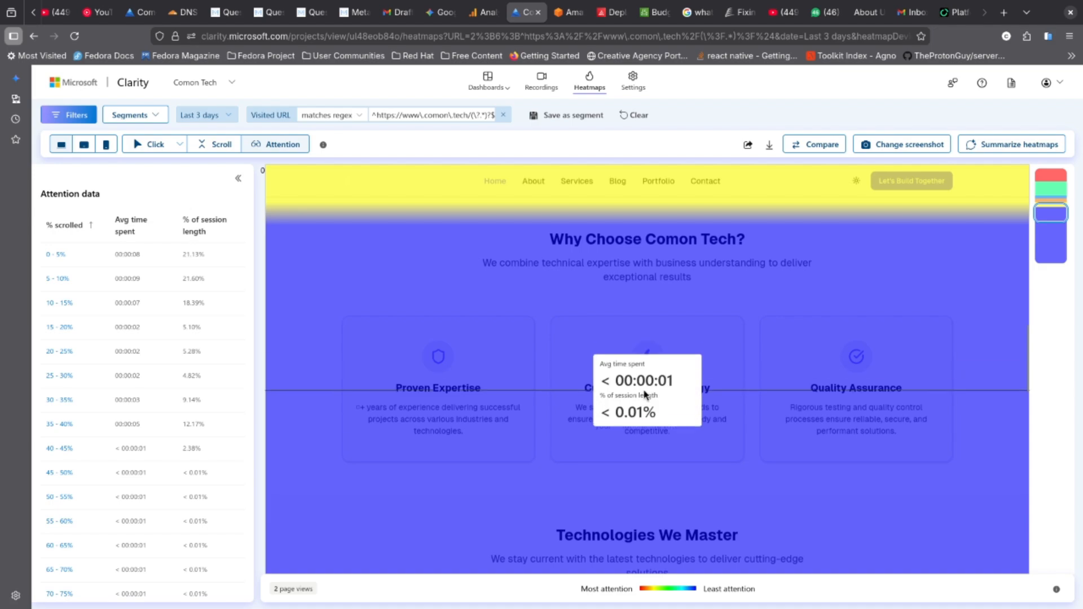
scroll(677, 389, "down", 8)
scroll(707, 402, "down", 10)
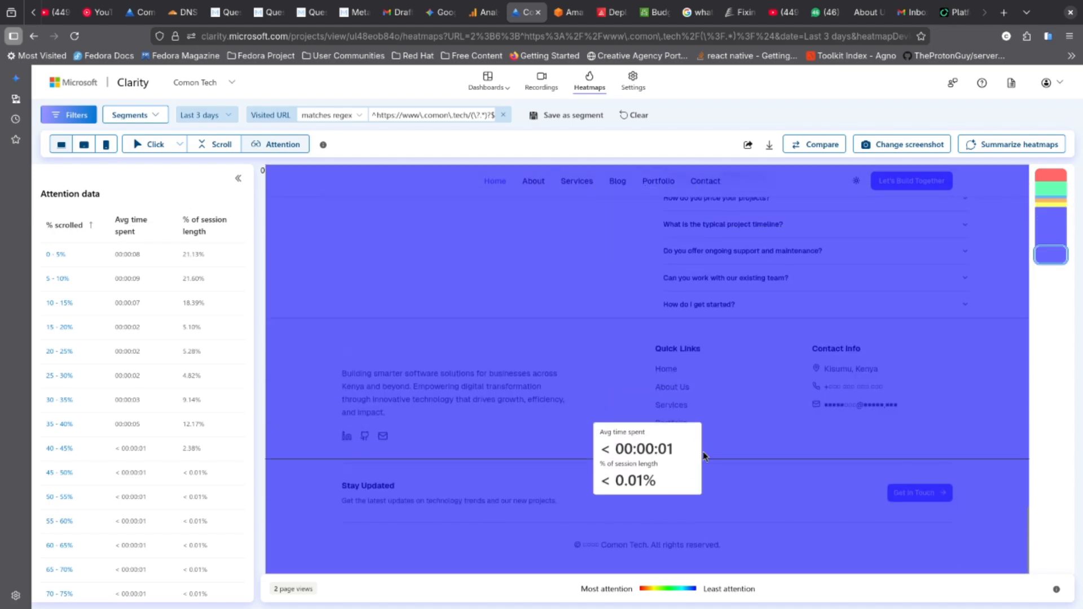
scroll(540, 415, "up", 20)
scroll(524, 367, "up", 3)
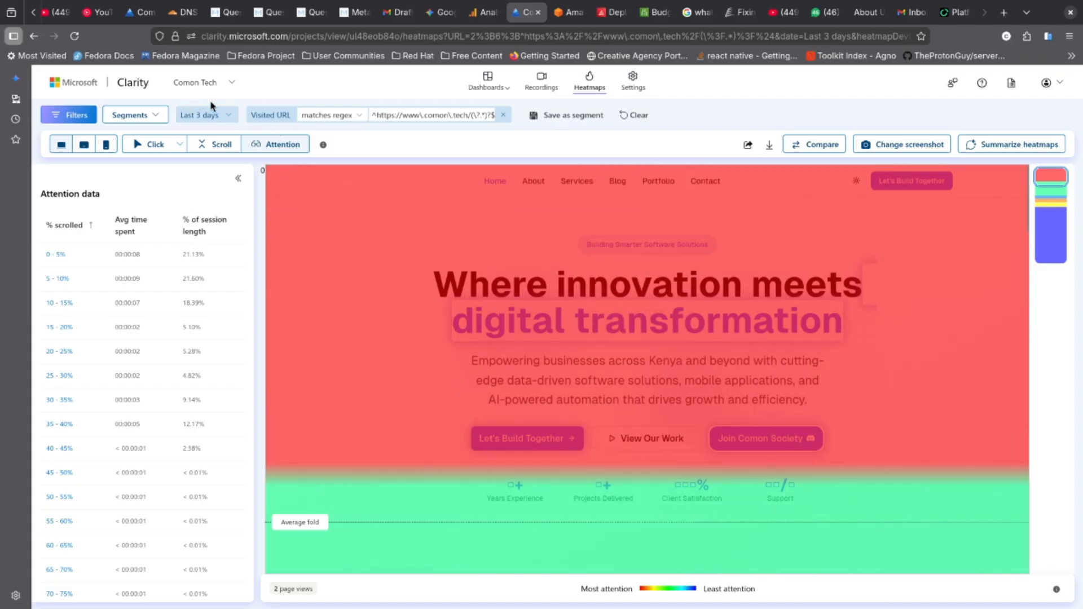
Switch to the Unlokinno Intelligence project and look over the installation methods on its setup page.
left_click(229, 86)
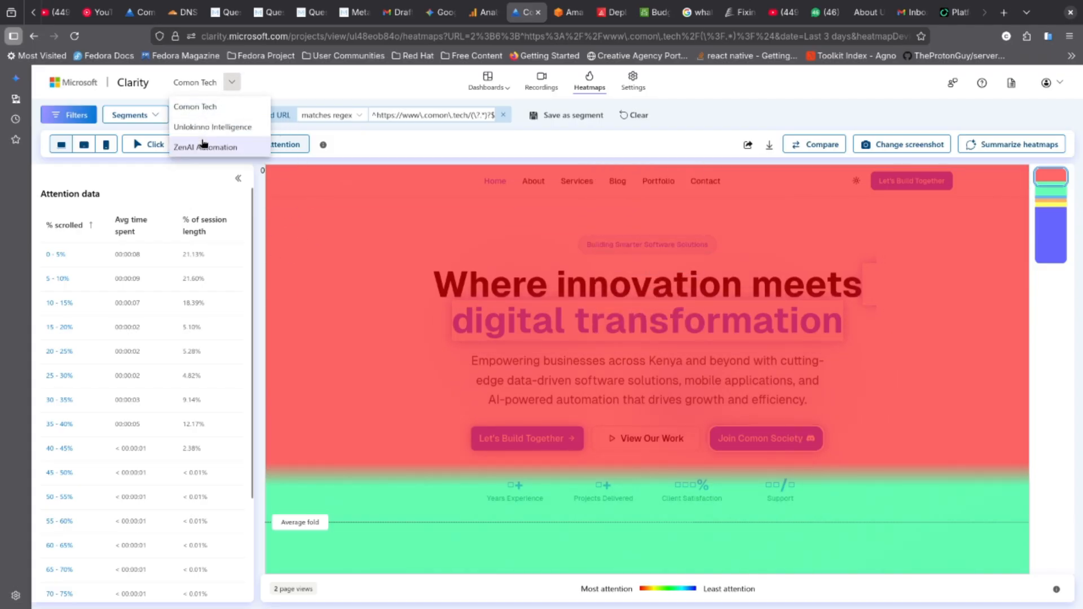
left_click(209, 127)
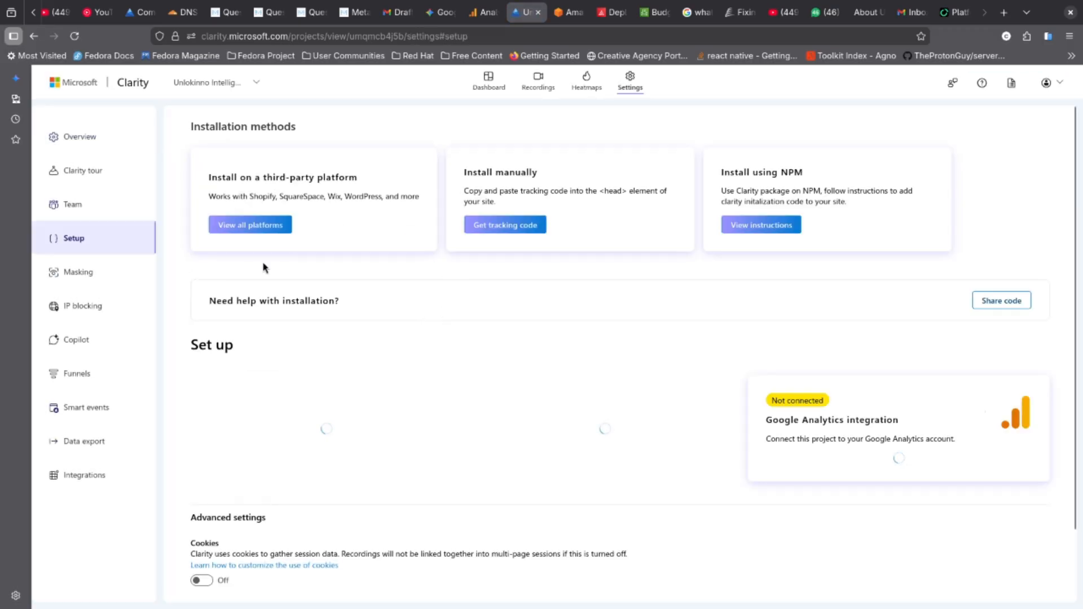
left_click_drag(618, 237, 510, 126)
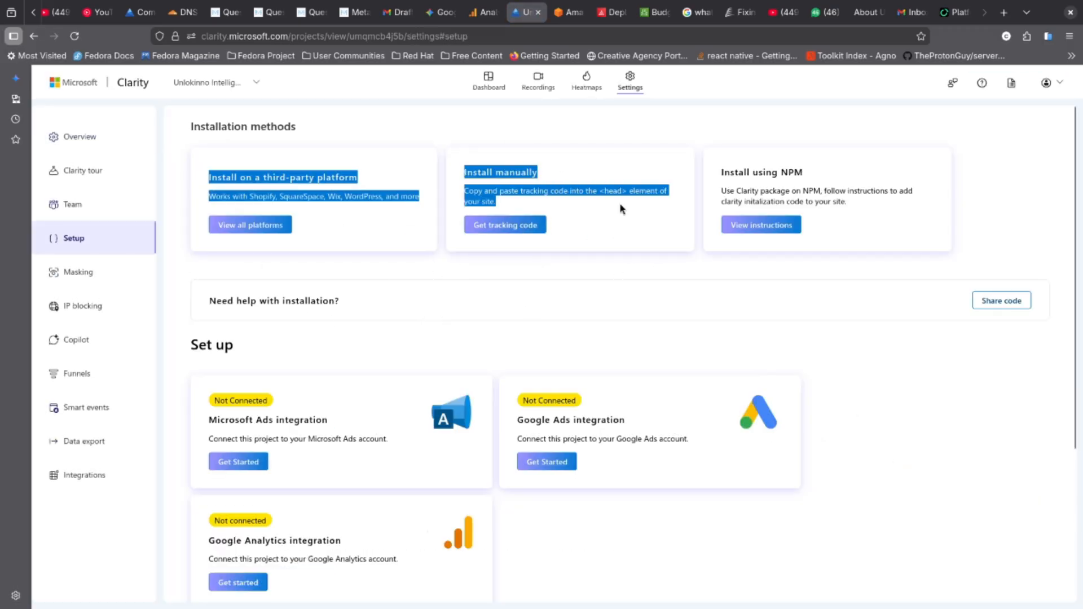
left_click(618, 274)
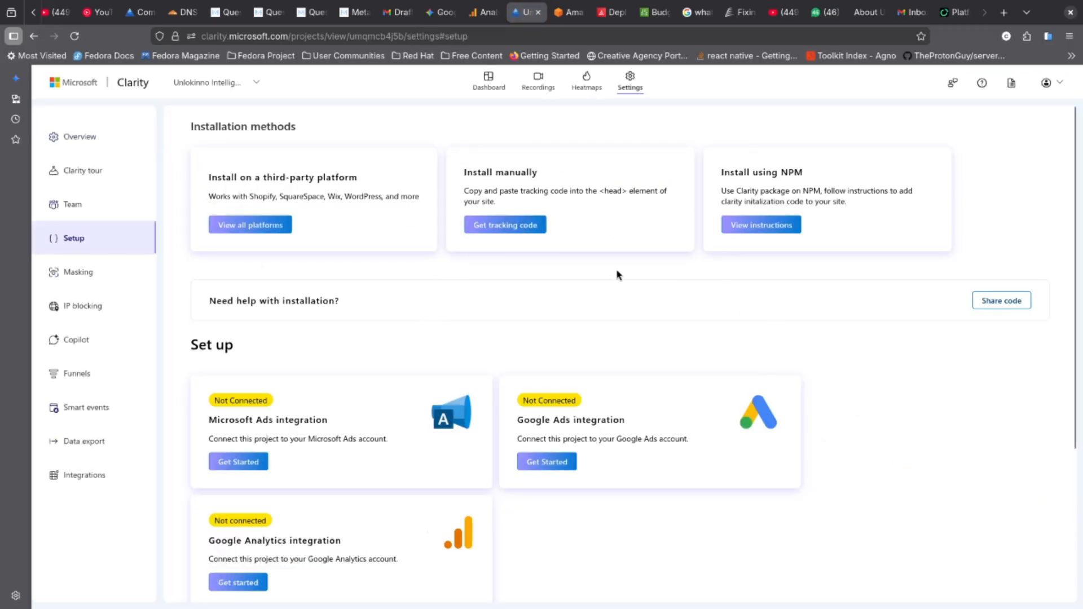
Go to the Clarity home page and open the form for adding a new website project.
left_click(258, 83)
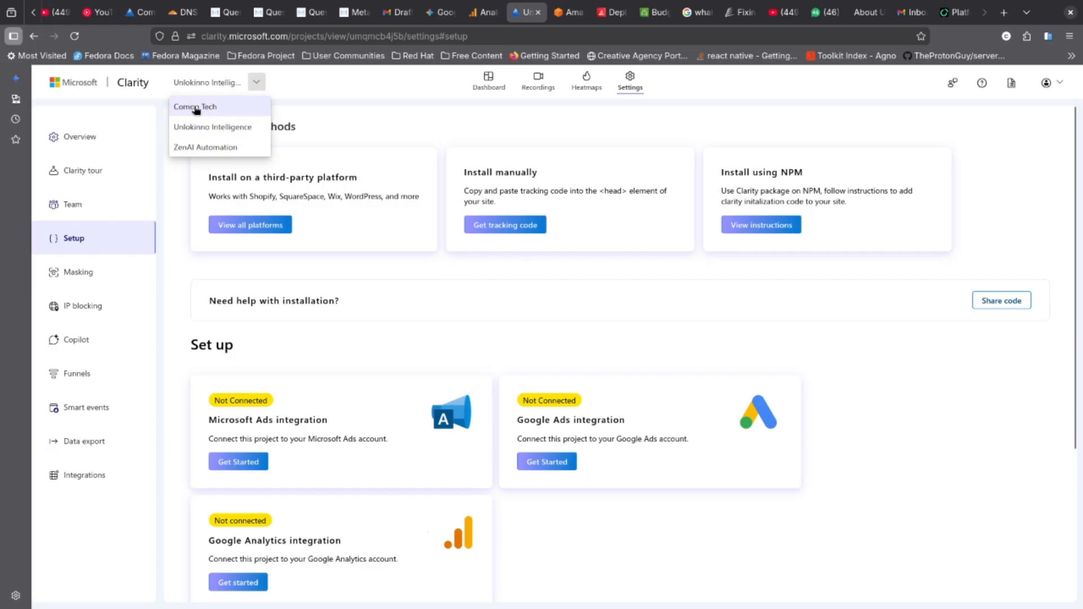
left_click(353, 104)
left_click(159, 93)
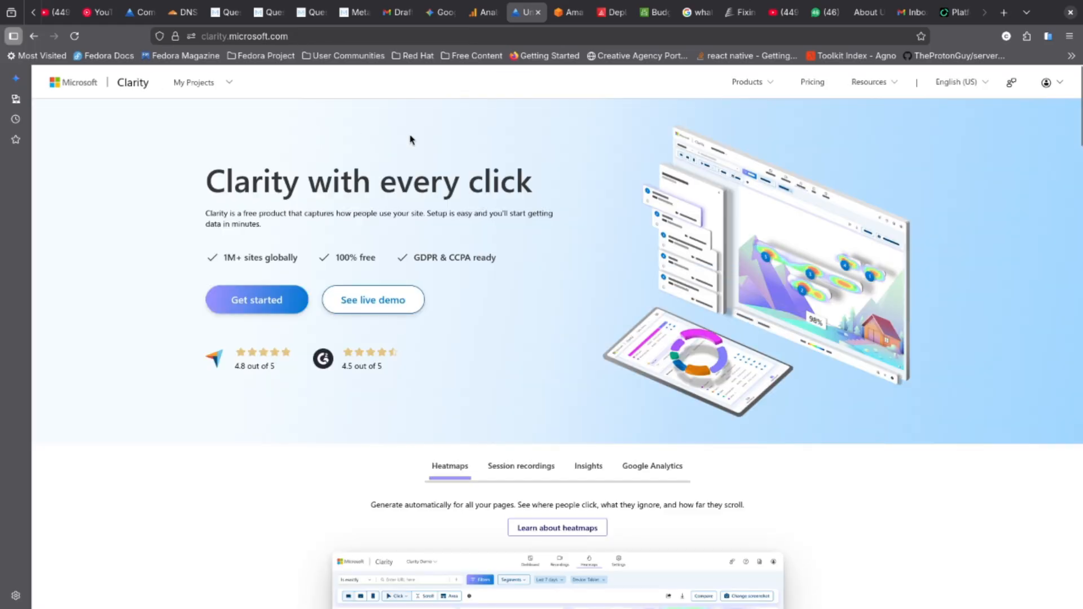
left_click(237, 310)
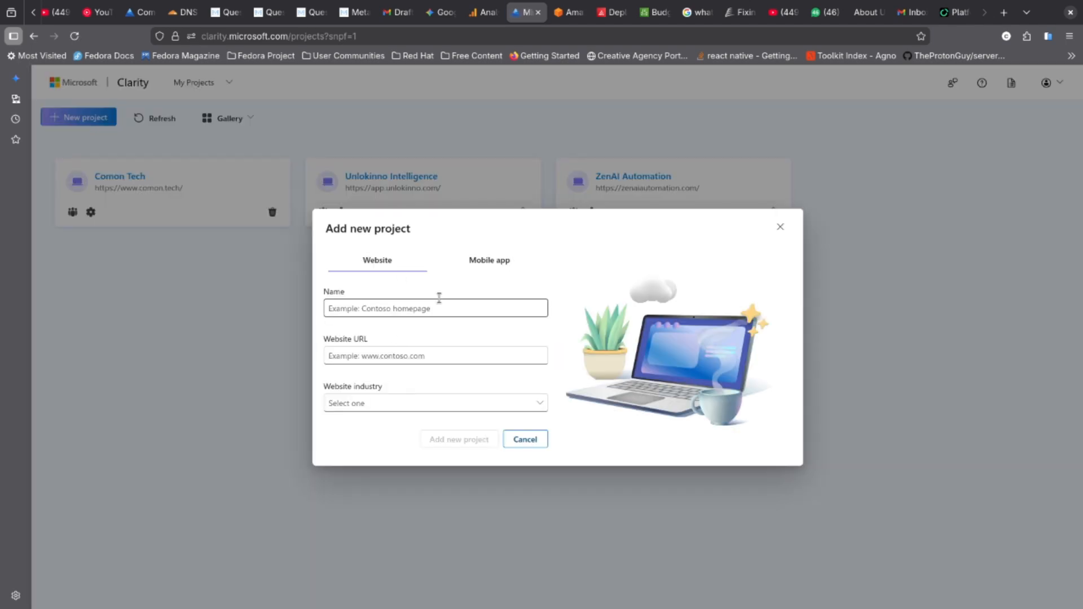
Fill in the new project with name "site name", website URL "url" and industry Technology & Telecommunications.
left_click(462, 310)
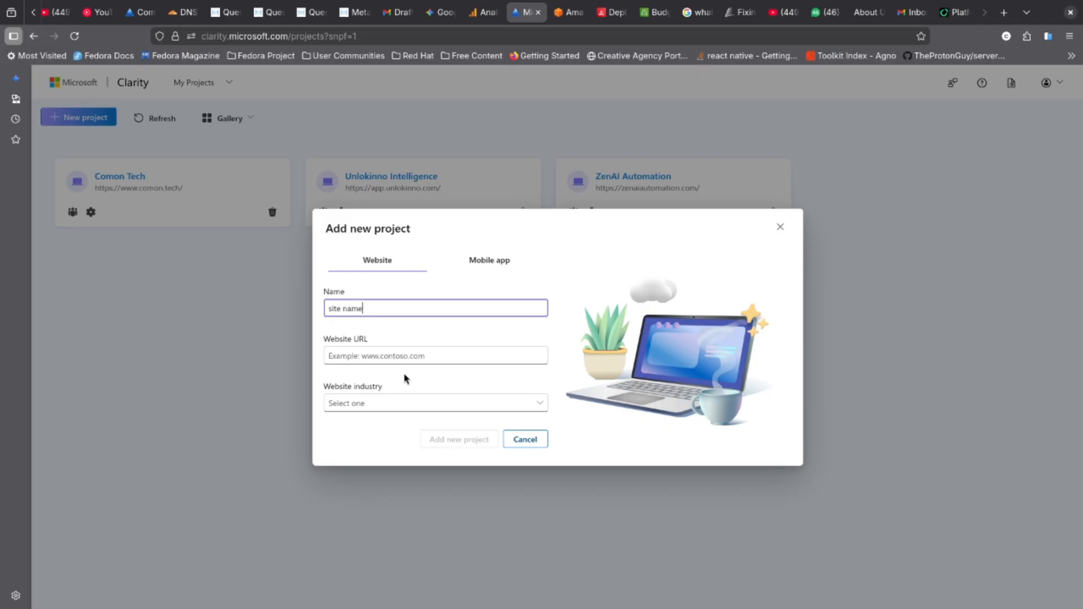
left_click(399, 350)
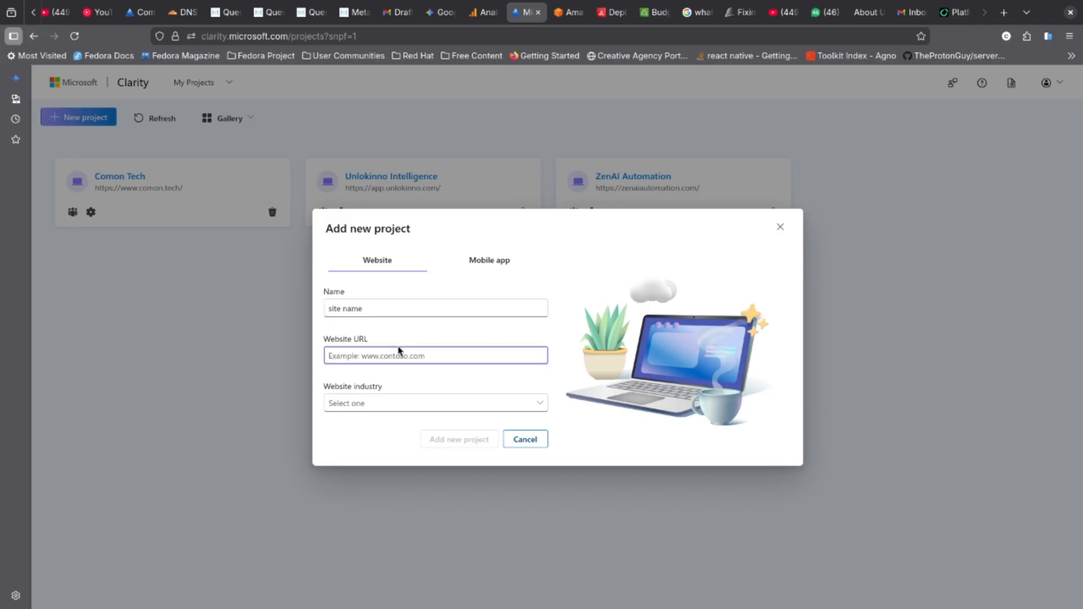
left_click(432, 402)
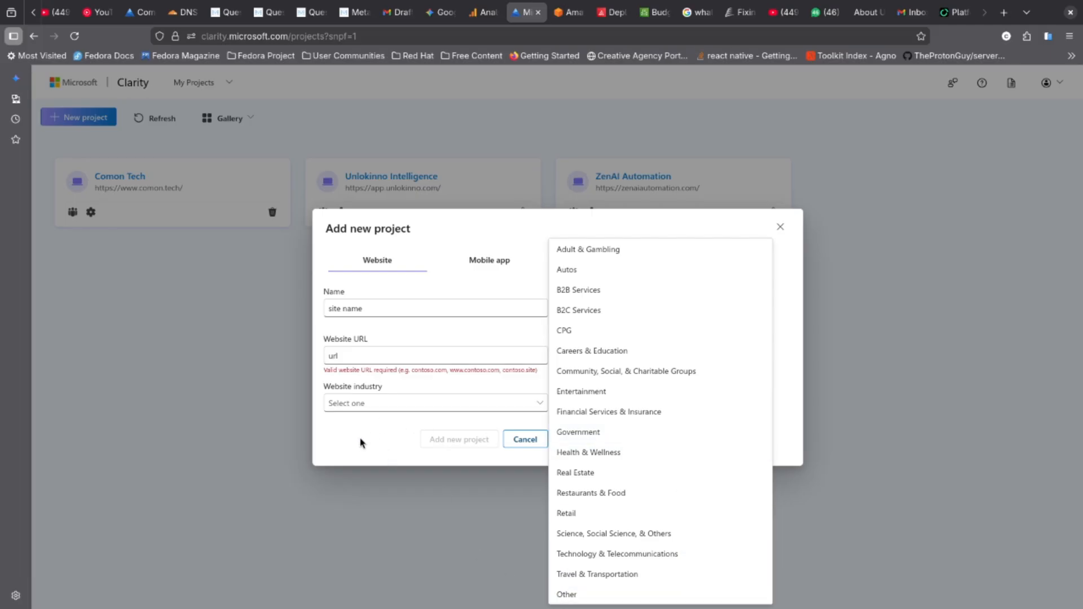
left_click(438, 446)
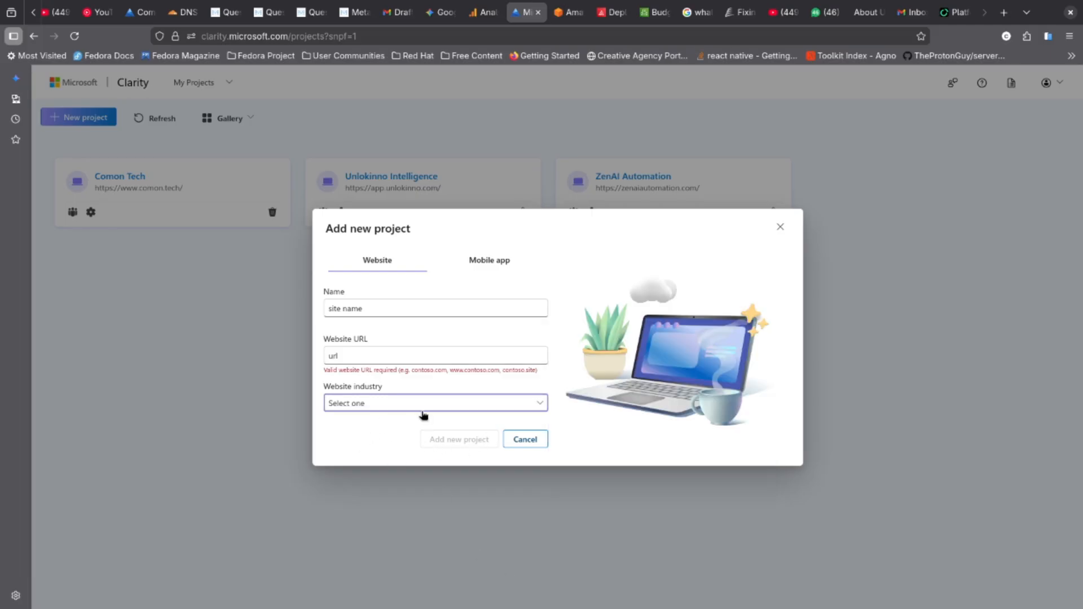
left_click(423, 415)
left_click(581, 495)
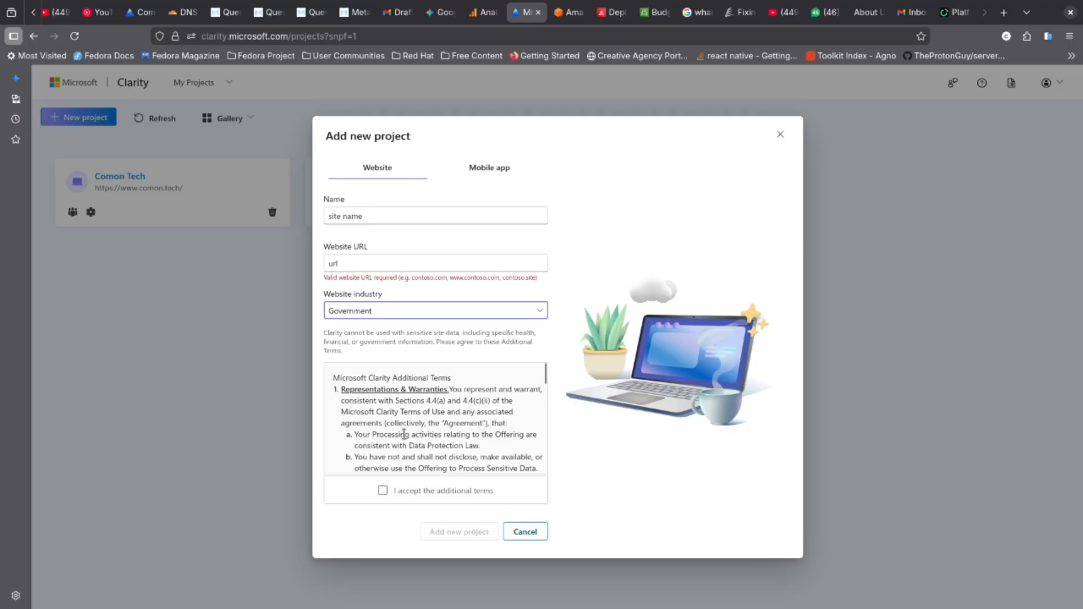
left_click(432, 312)
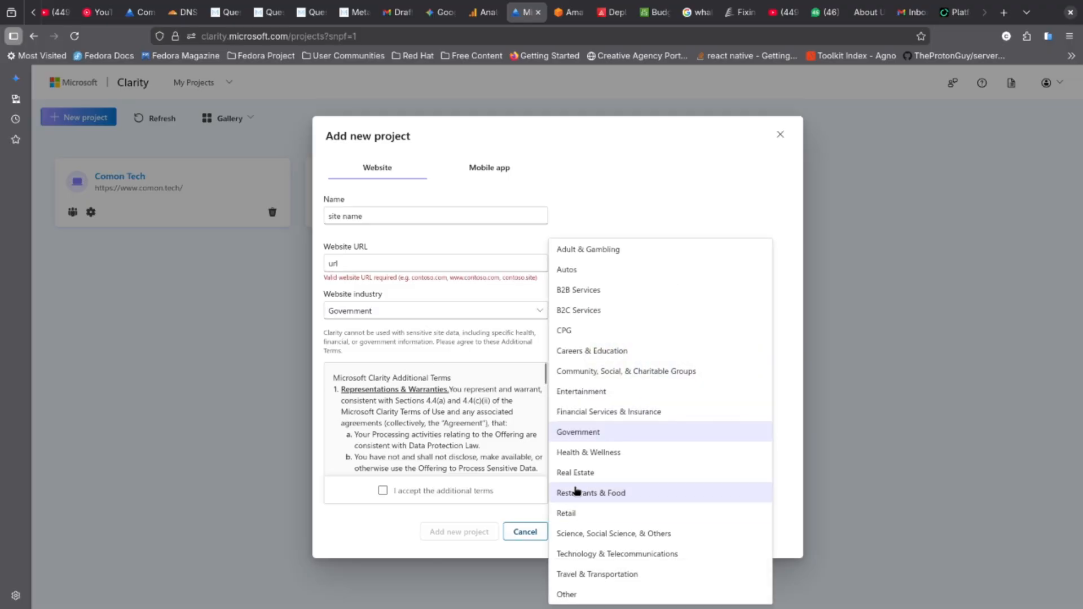
left_click(603, 556)
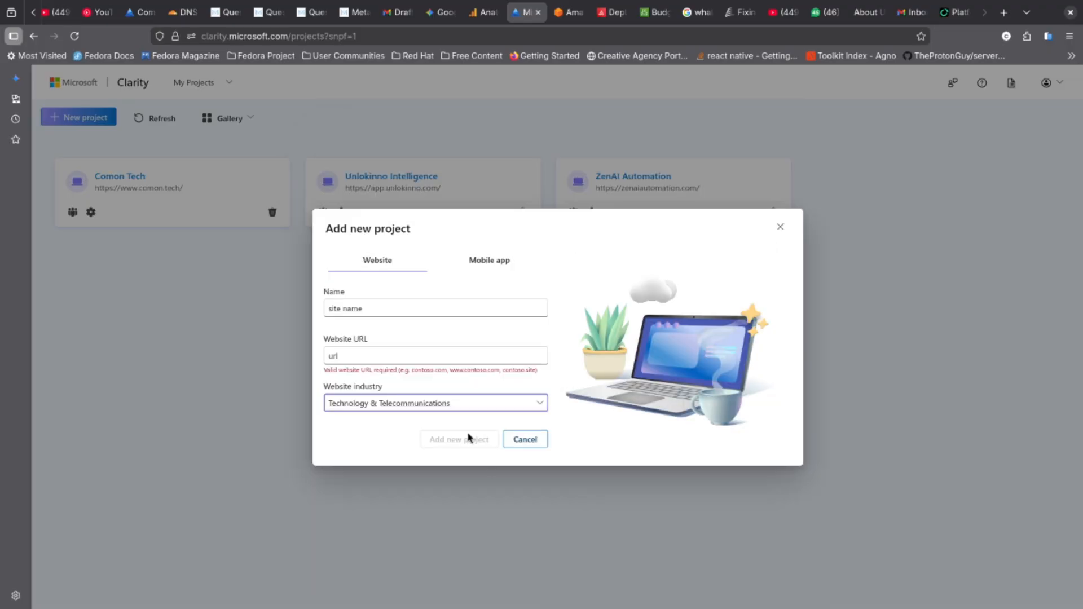
Complete the website URL as url.com and close the form without adding the project.
left_click(382, 353)
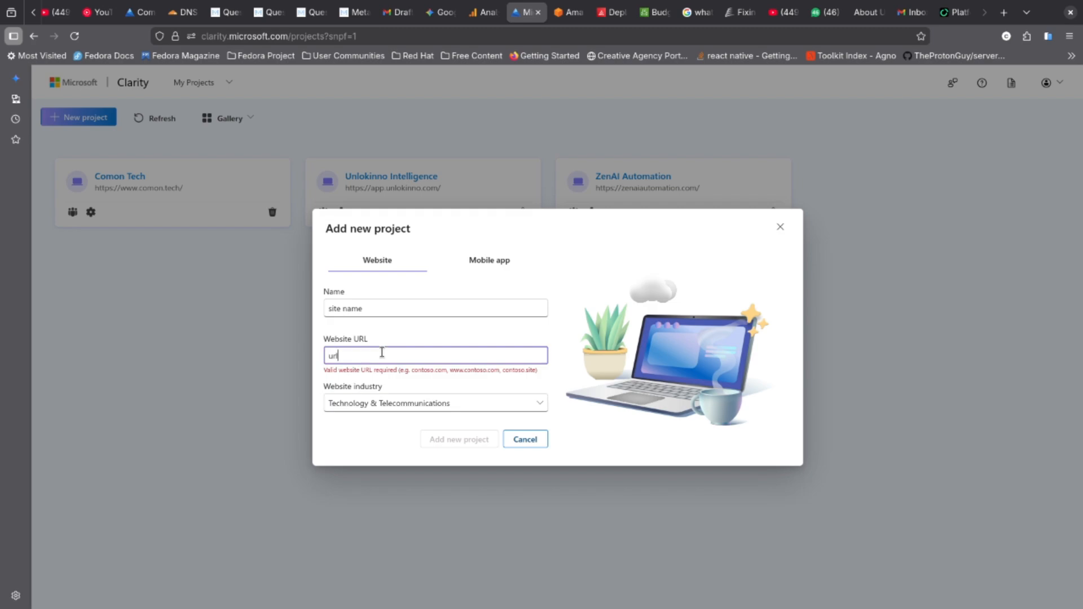
type(".com")
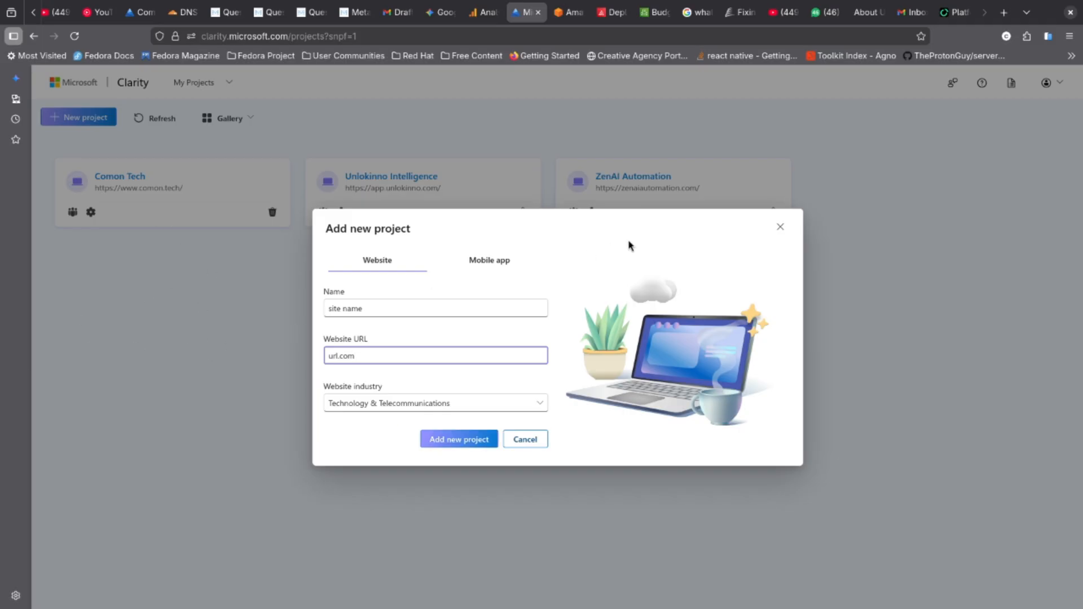
left_click(783, 233)
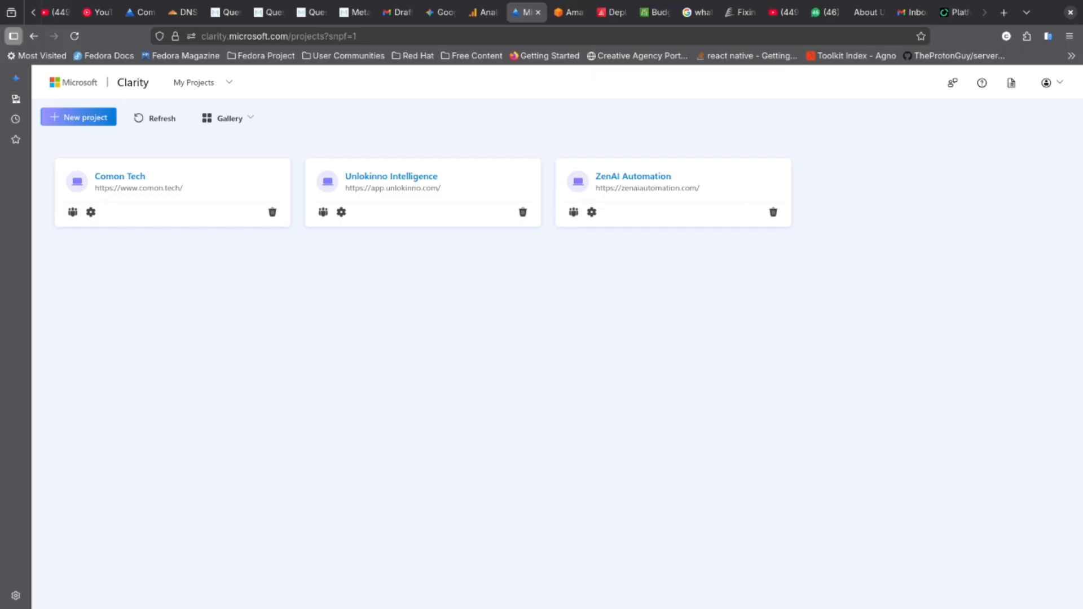
key("super")
key("super")
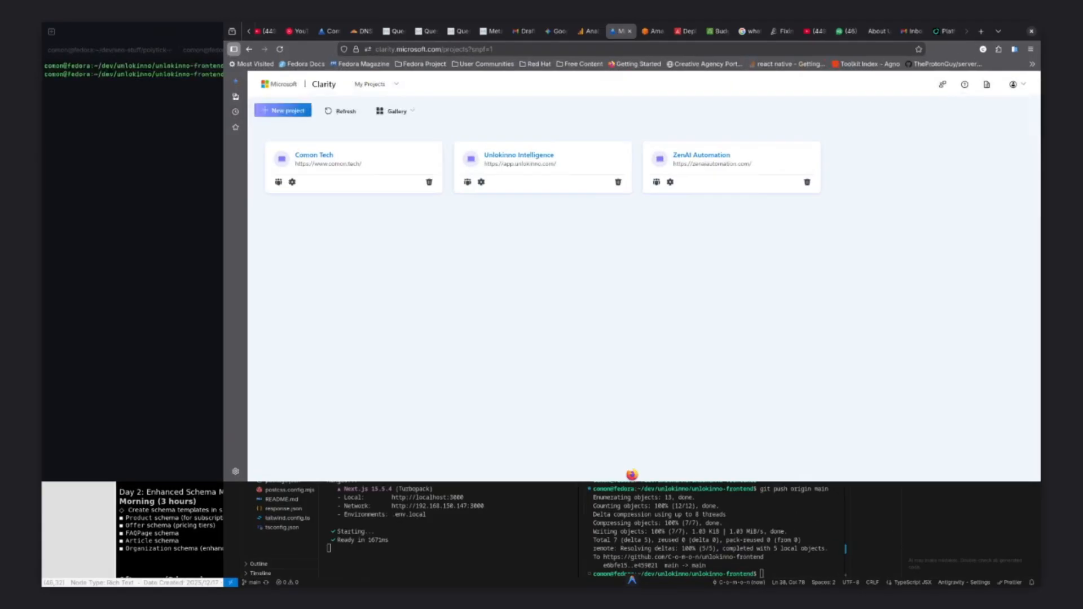